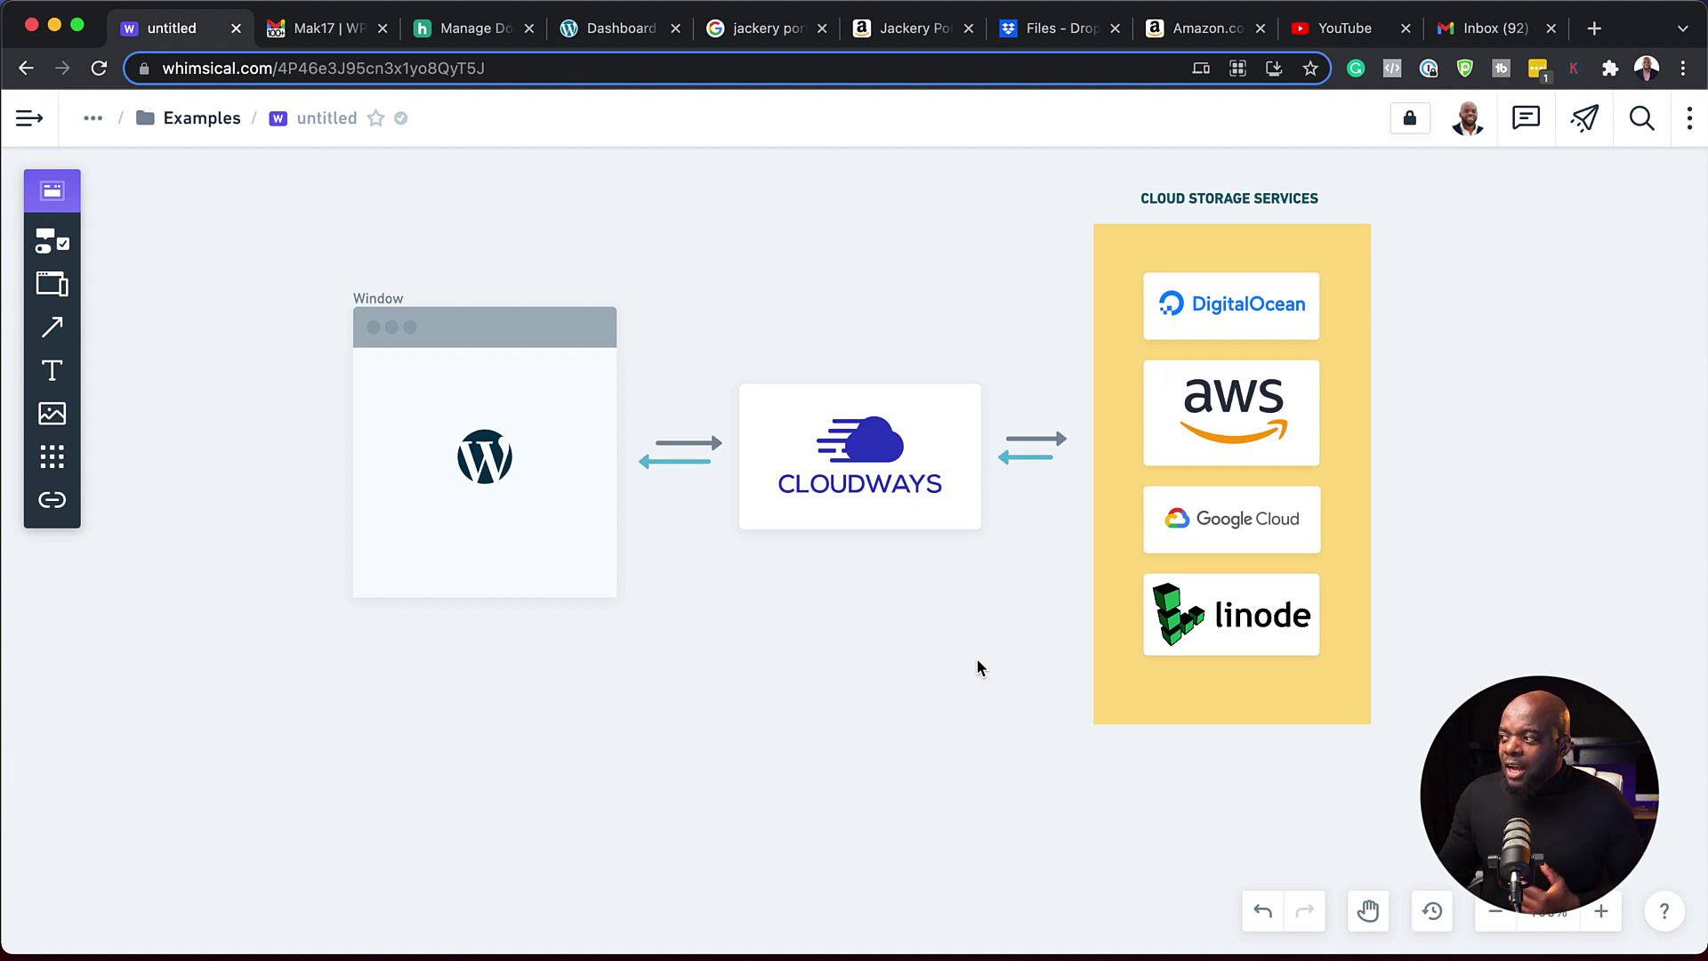
- Scroll to the top of the Cloudways homepage with the 40% off for 4 months offer
{"action": "scroll", "coordinate": [984, 679], "scroll_direction": "up", "scroll_amount": 1}
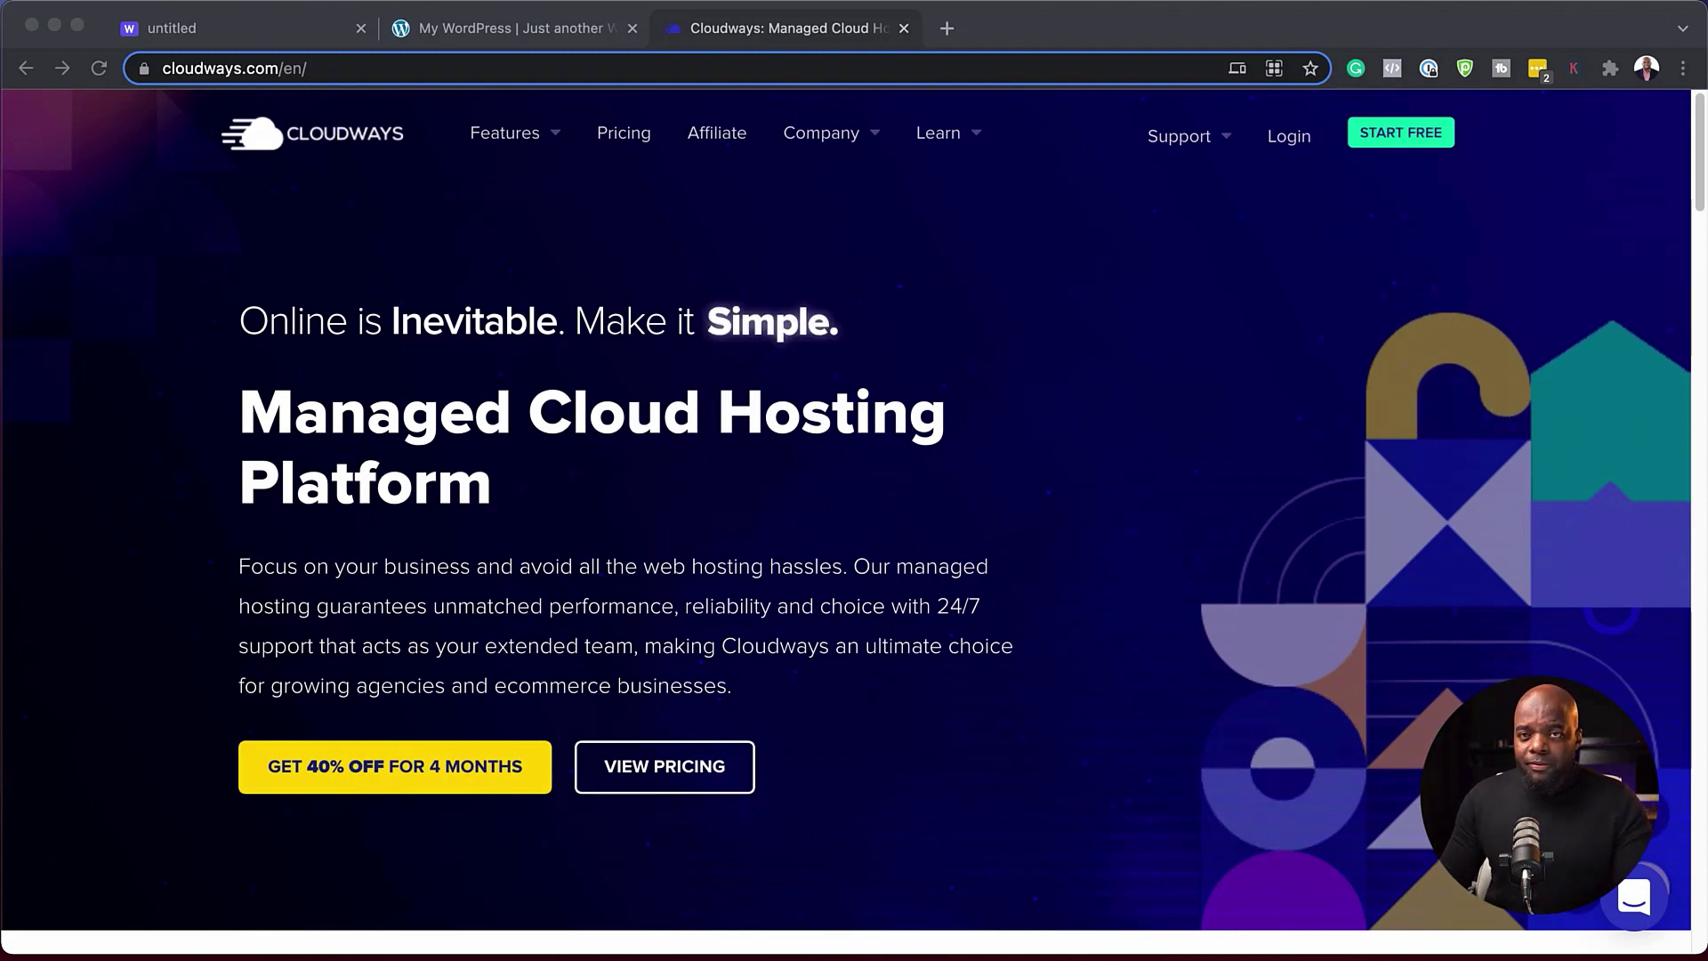
- Submit the free sign-up form with Blogger, Security and $0 - $50, accepting the terms
{"action": "left_click", "coordinate": [1415, 140]}
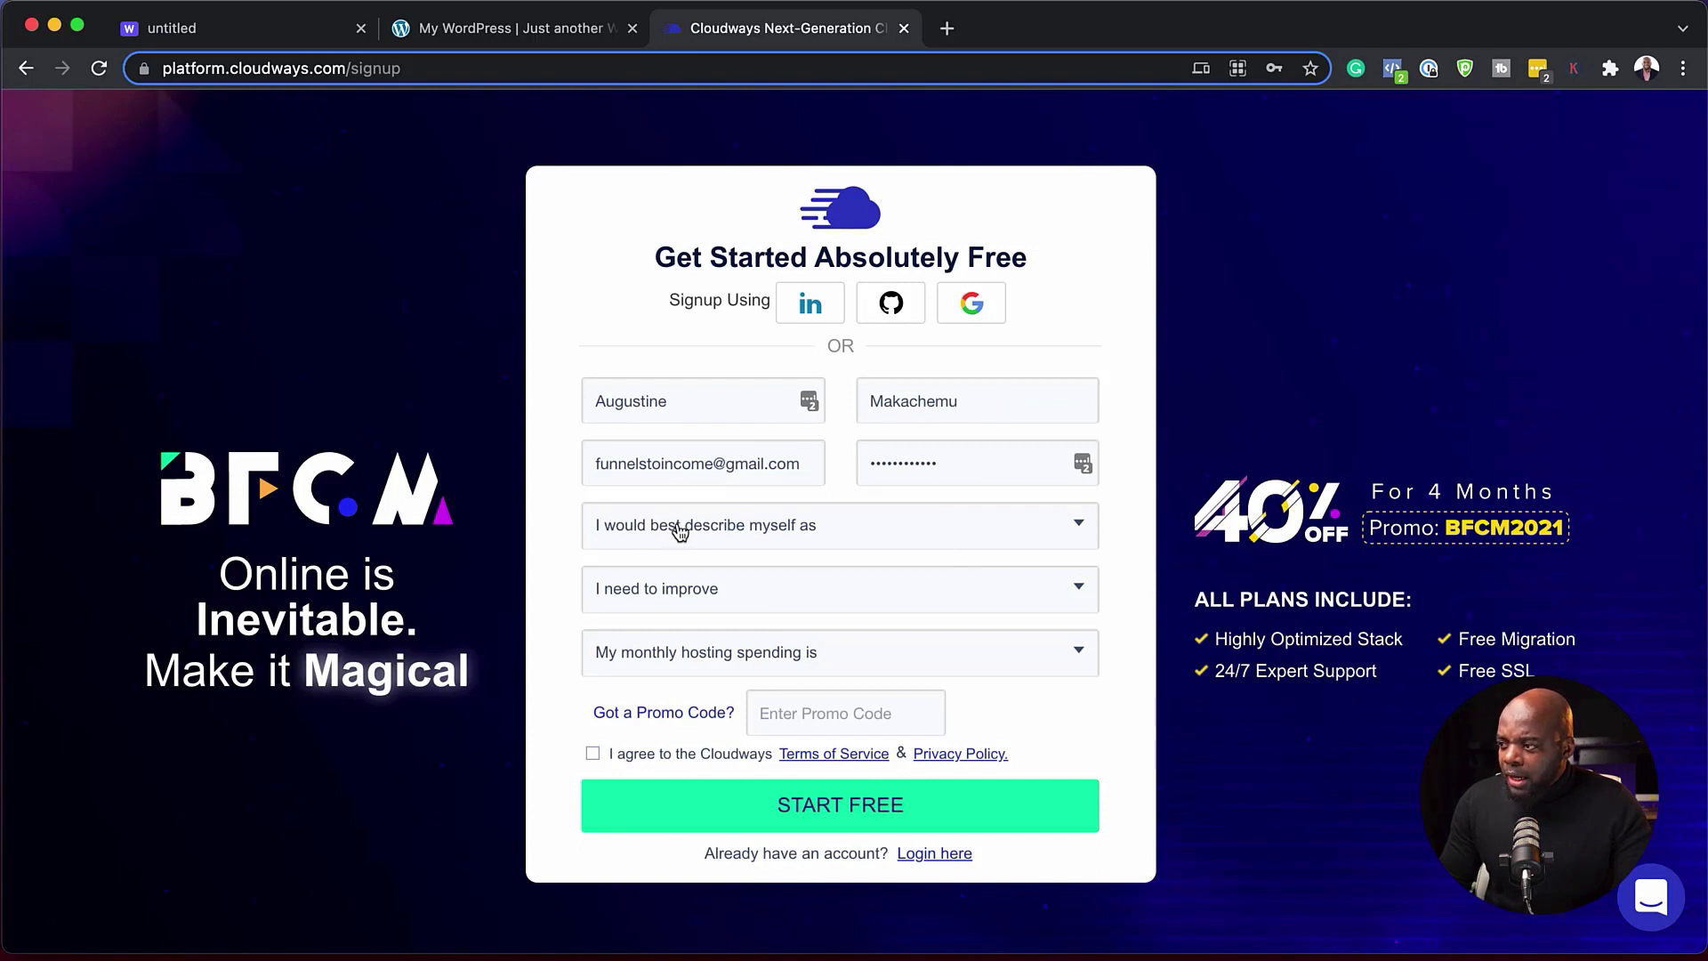
{"action": "left_click", "coordinate": [781, 533]}
{"action": "left_click", "coordinate": [638, 698]}
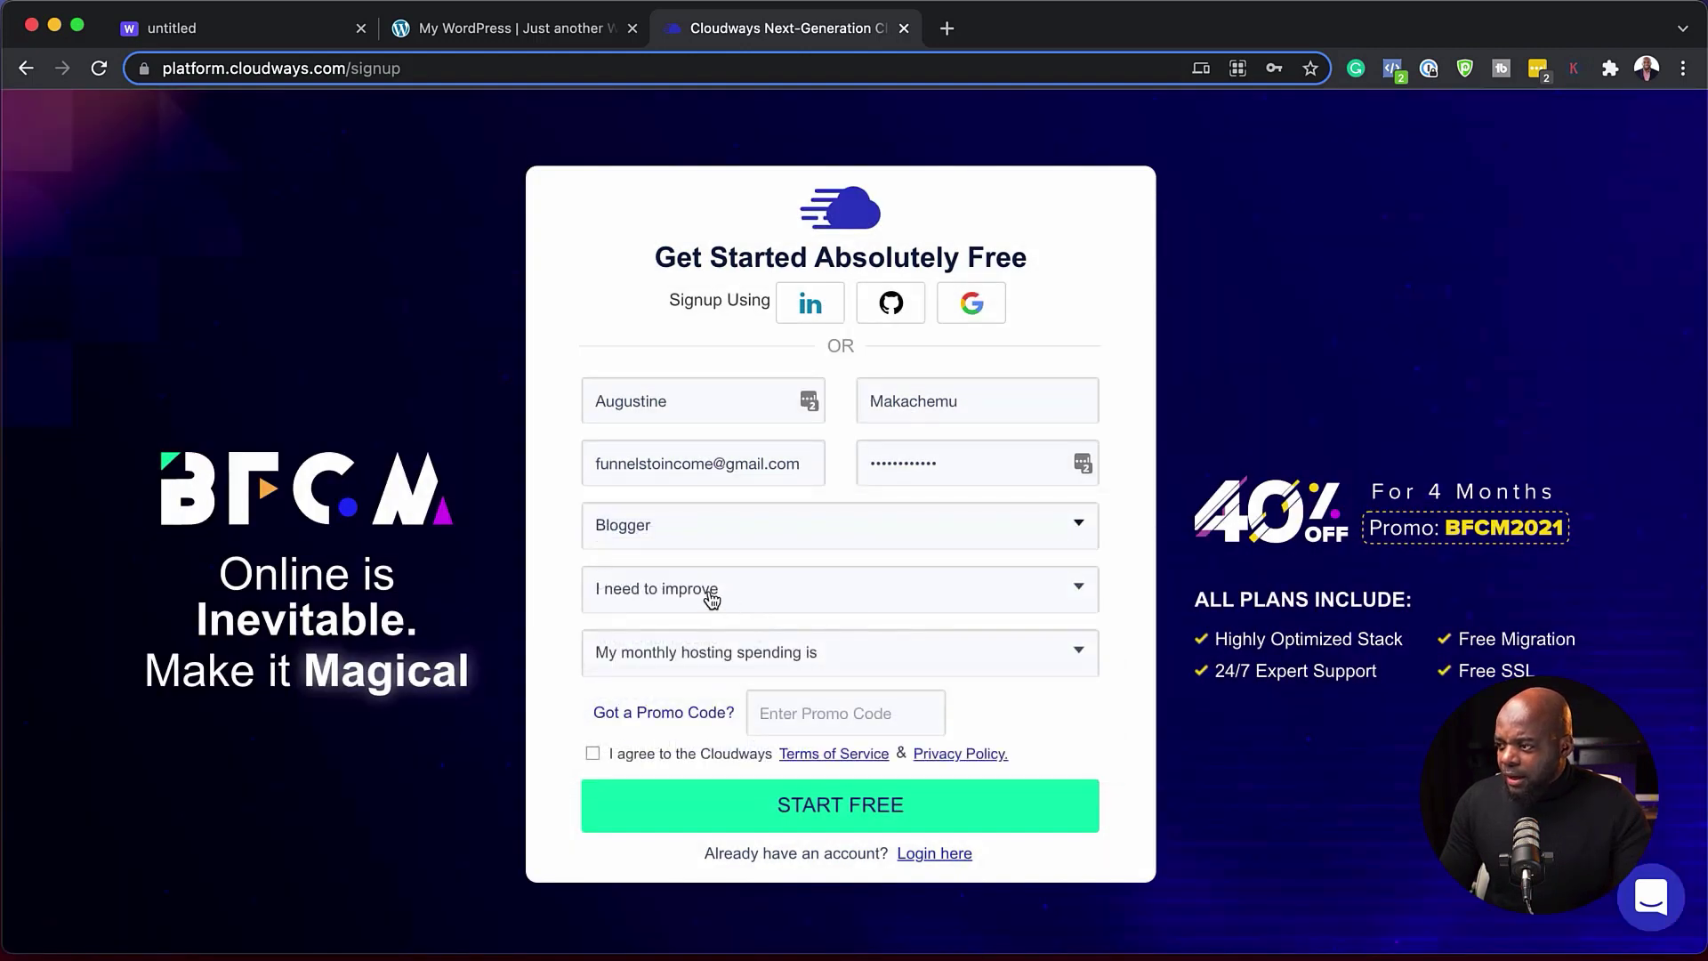
{"action": "left_click", "coordinate": [706, 594]}
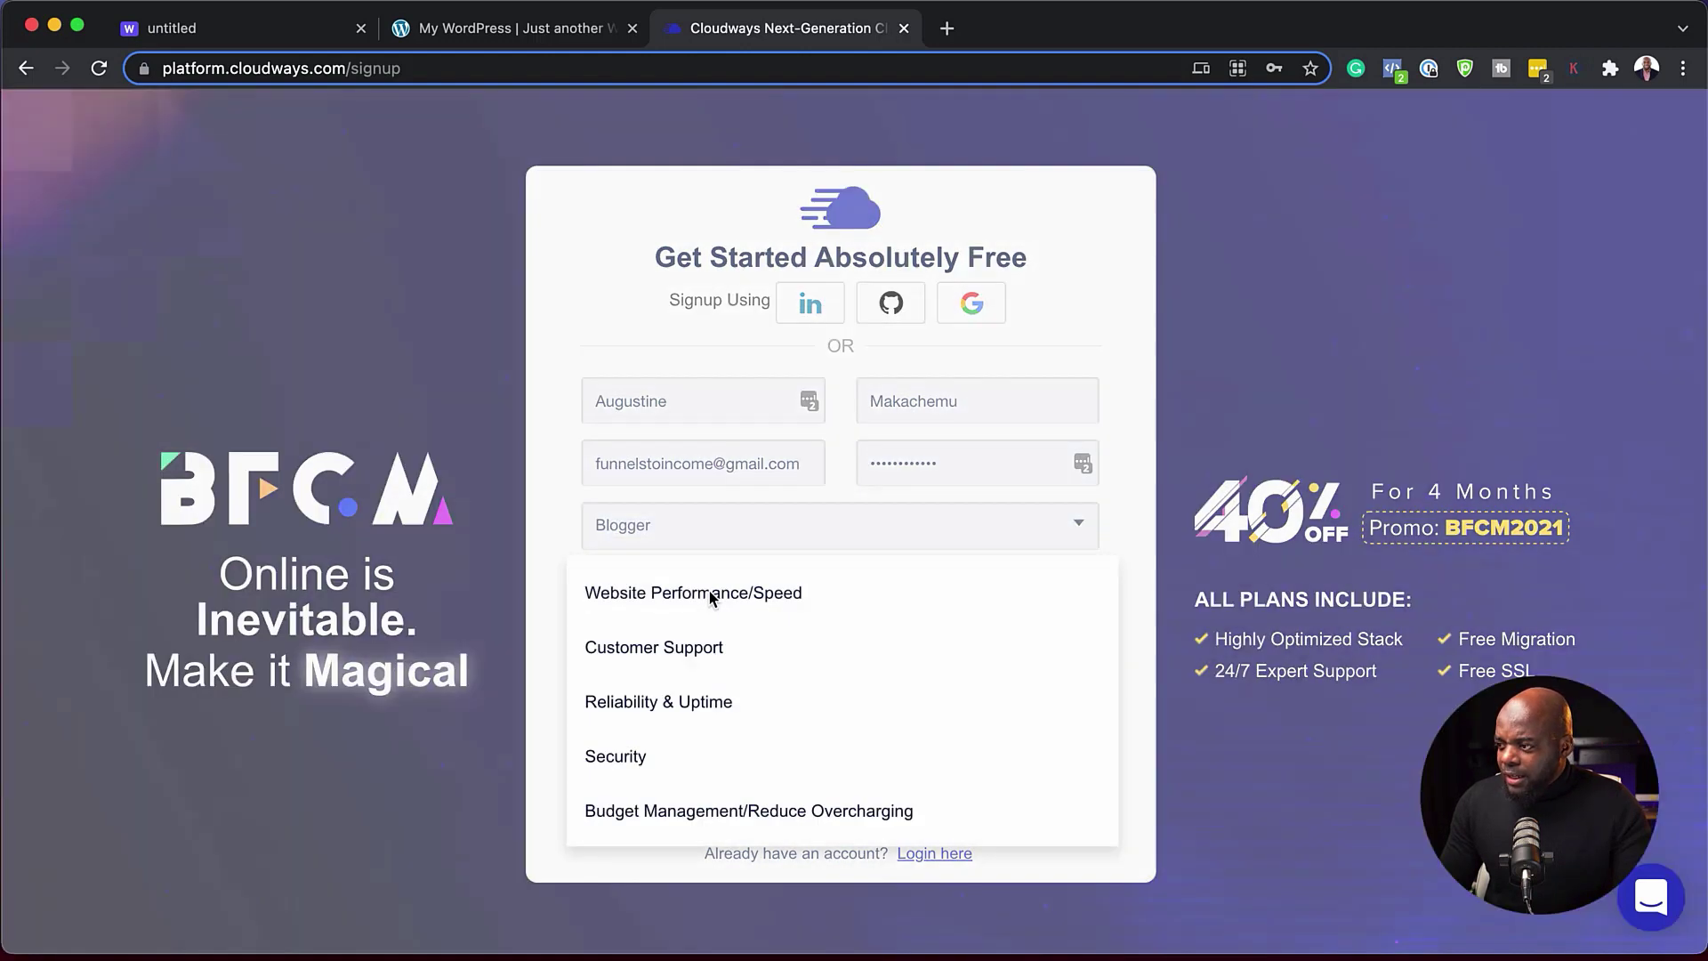
{"action": "left_click", "coordinate": [632, 759]}
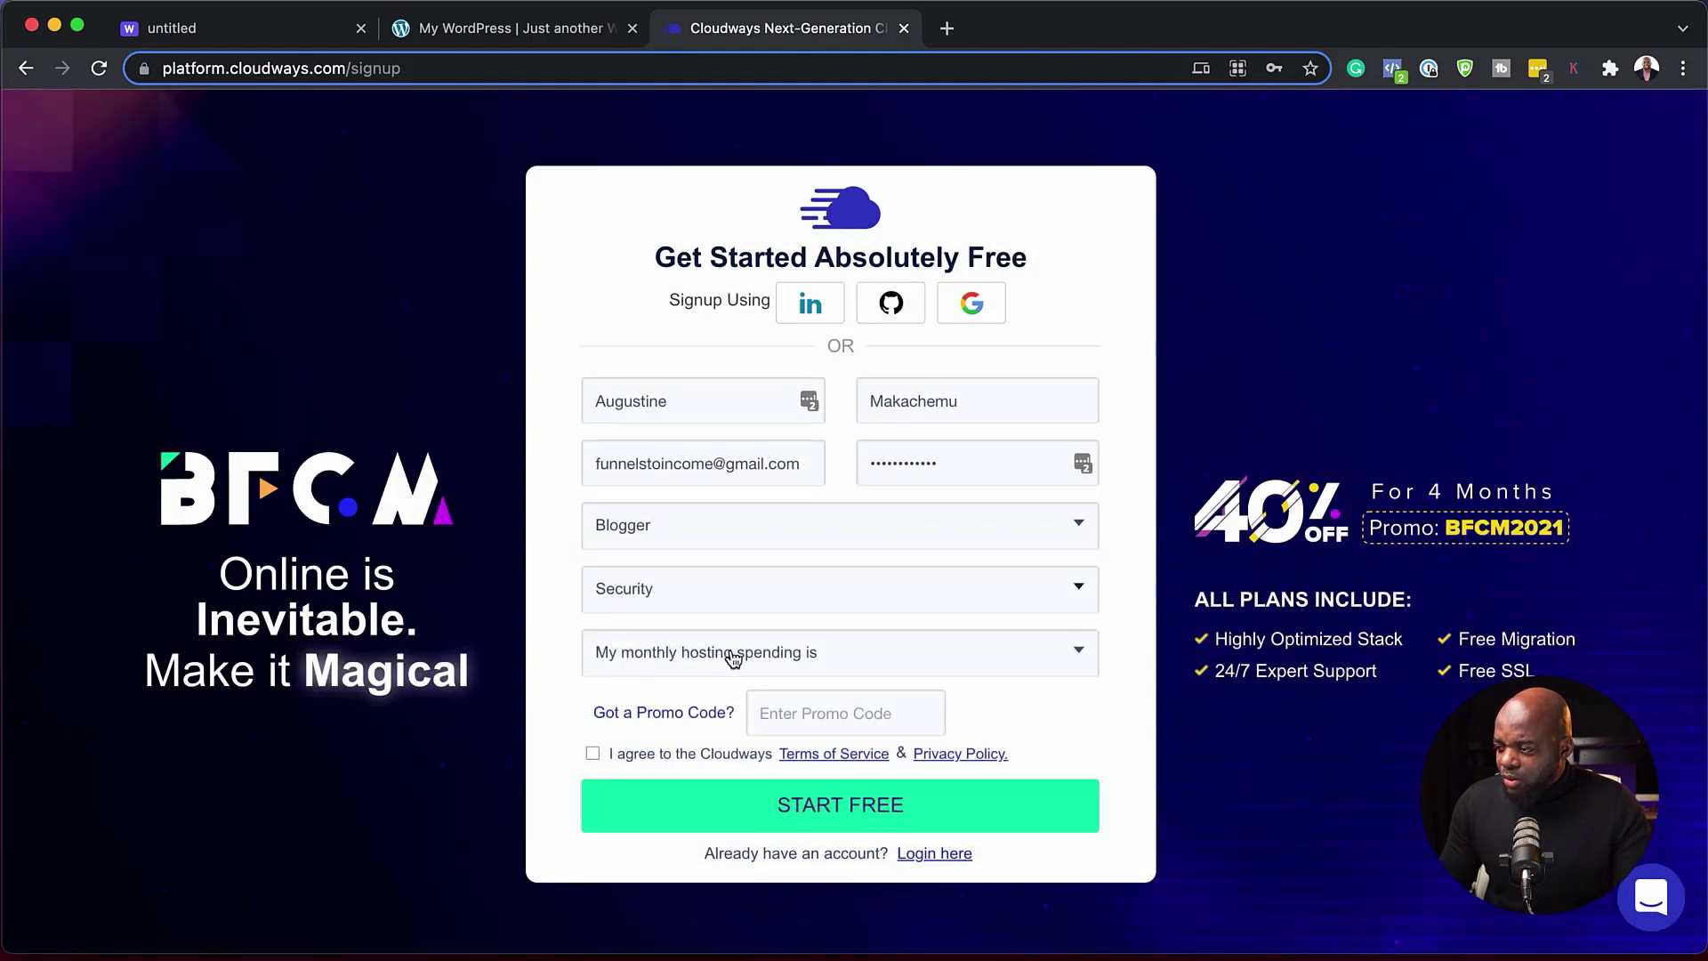
{"action": "left_click", "coordinate": [696, 657]}
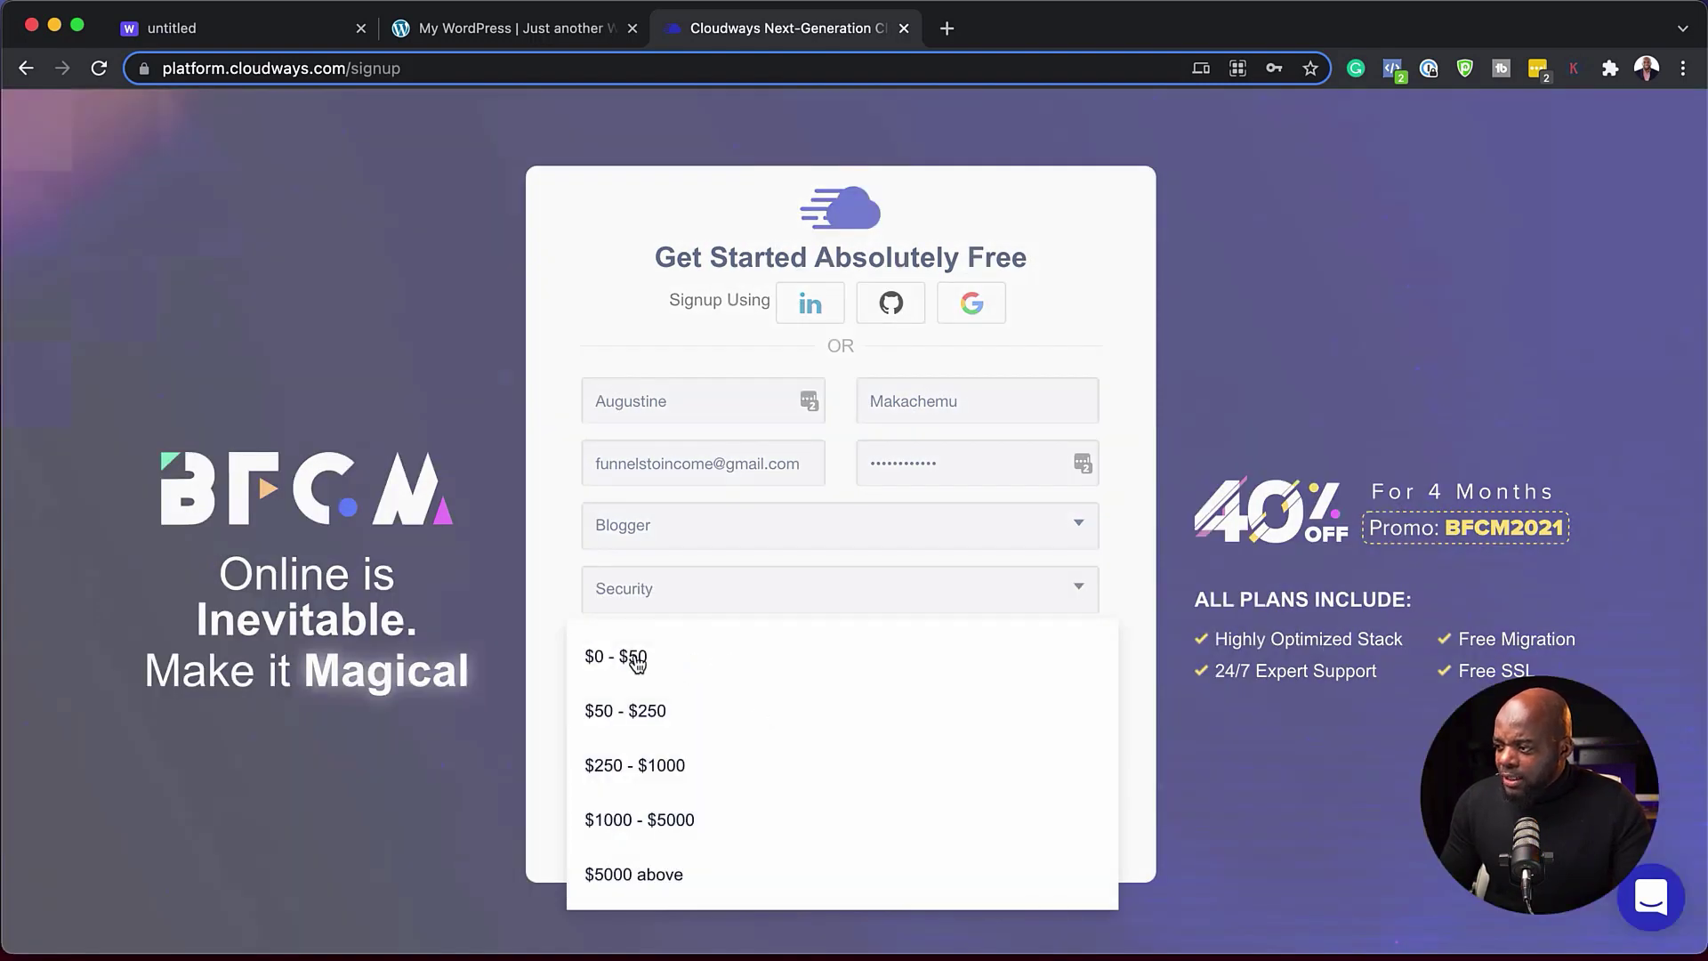
{"action": "left_click", "coordinate": [632, 656]}
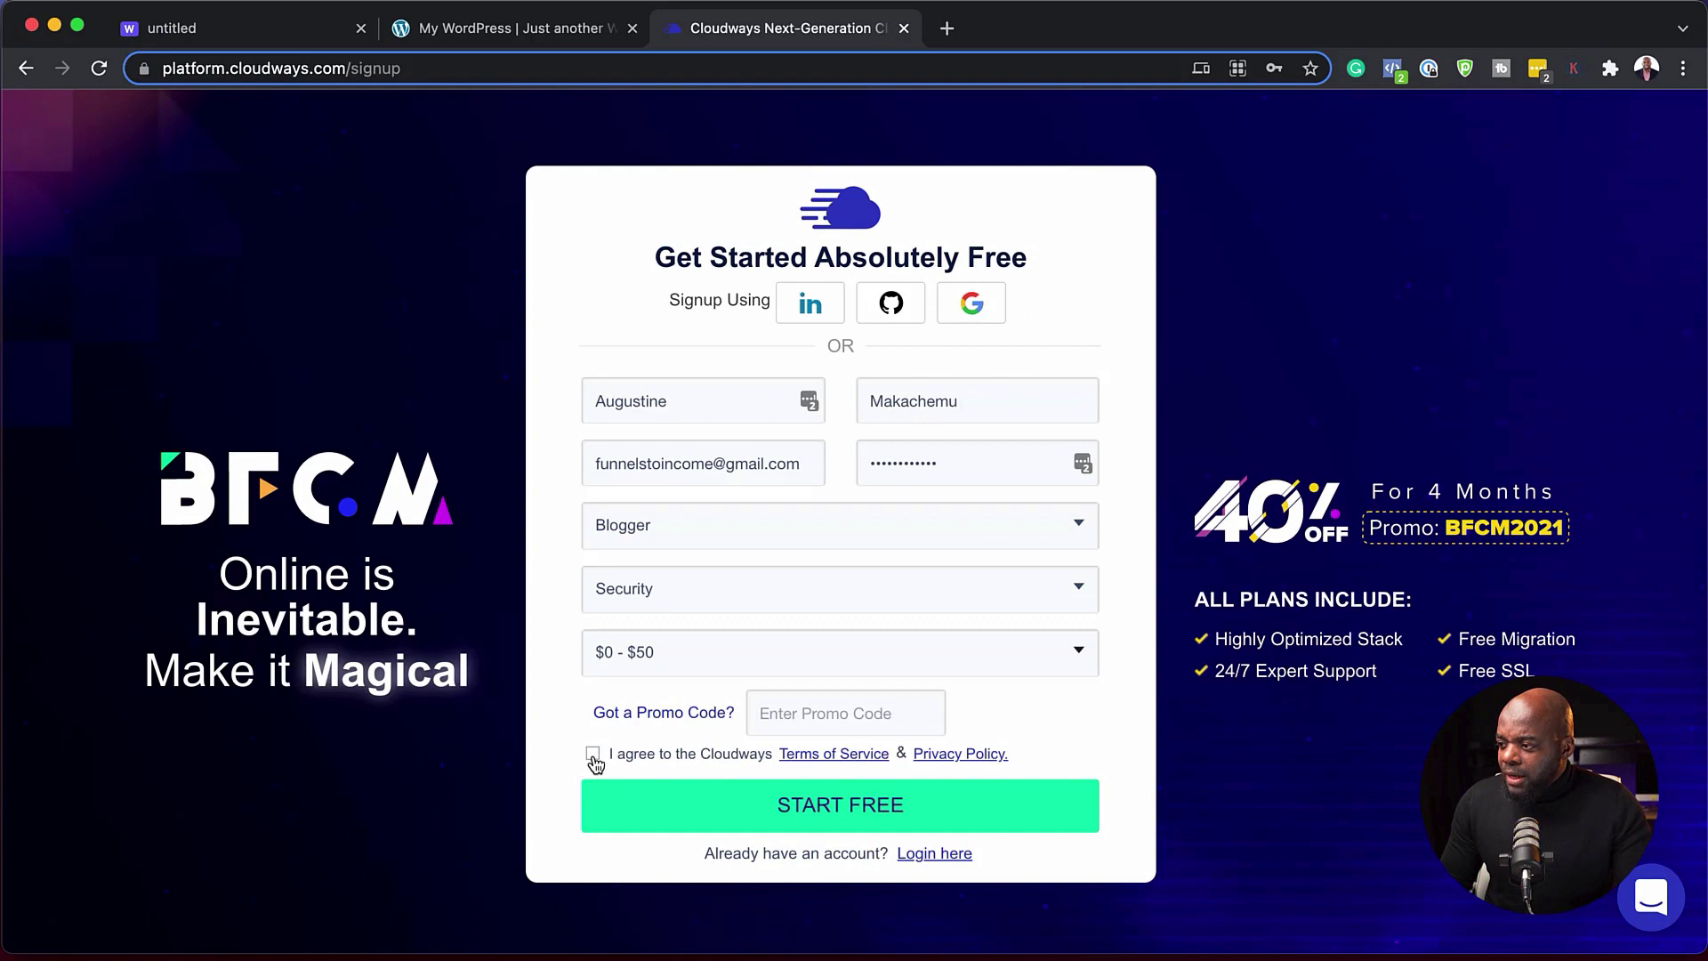
{"action": "left_click", "coordinate": [593, 755]}
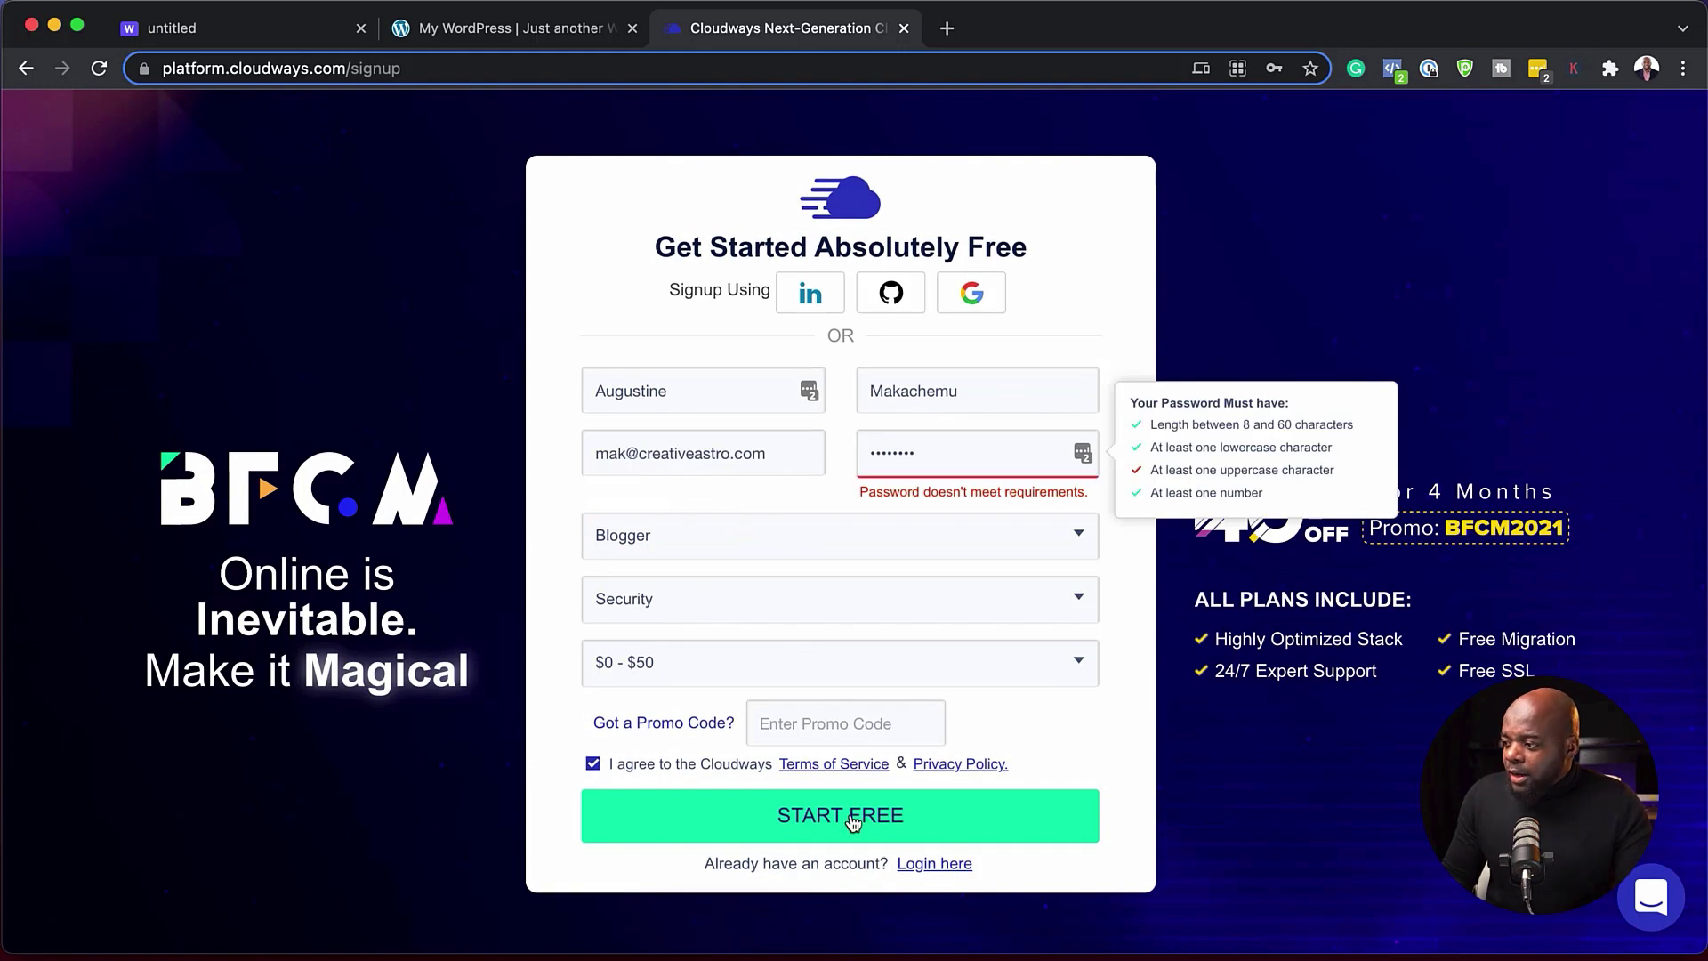
{"action": "left_click", "coordinate": [852, 823]}
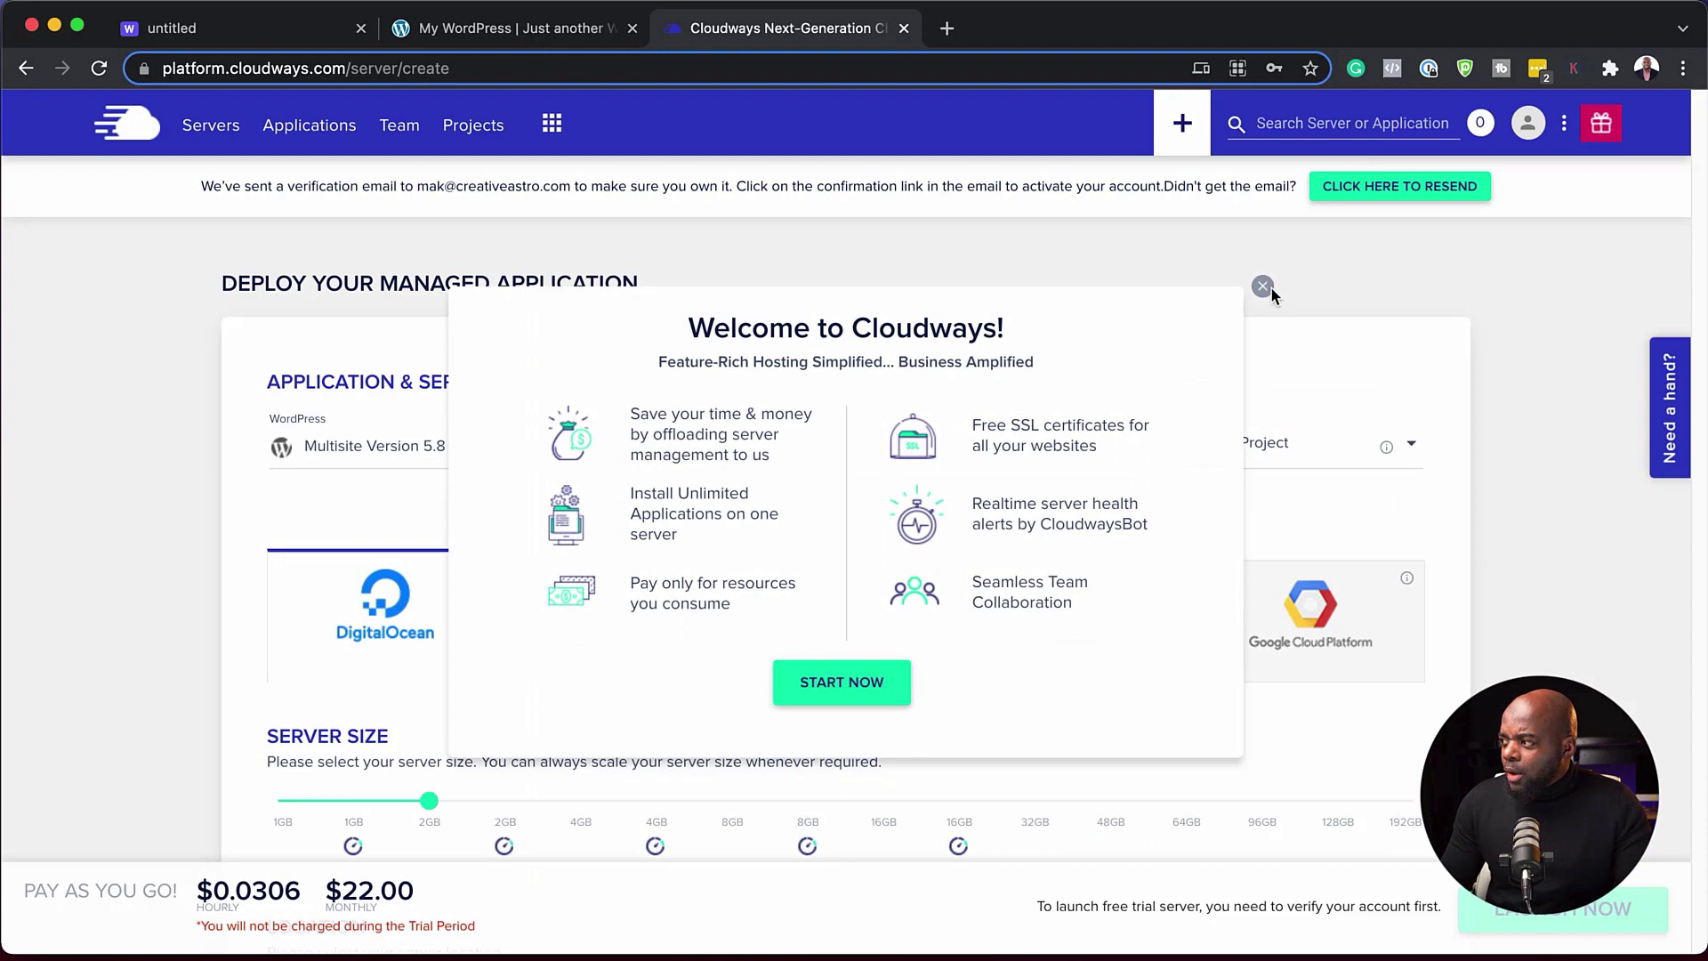
- Dismiss the welcome message and name the app 'mak Training' and the server 'Mak'
{"action": "left_click", "coordinate": [1269, 287]}
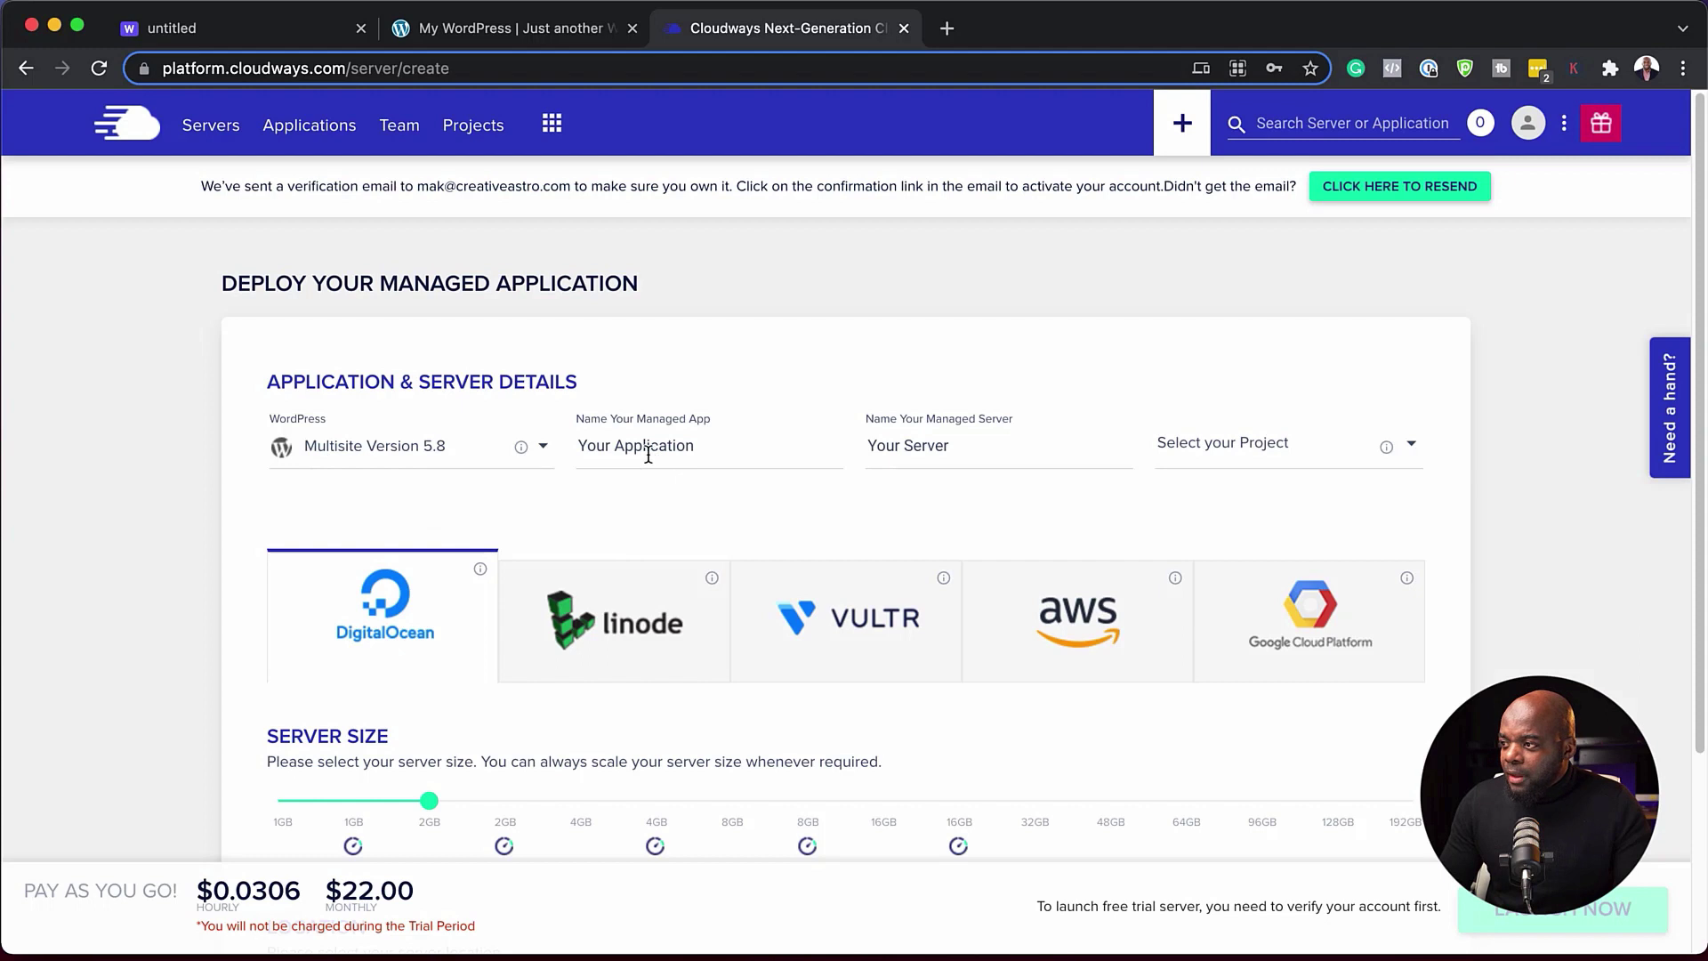
{"action": "left_click", "coordinate": [580, 446]}
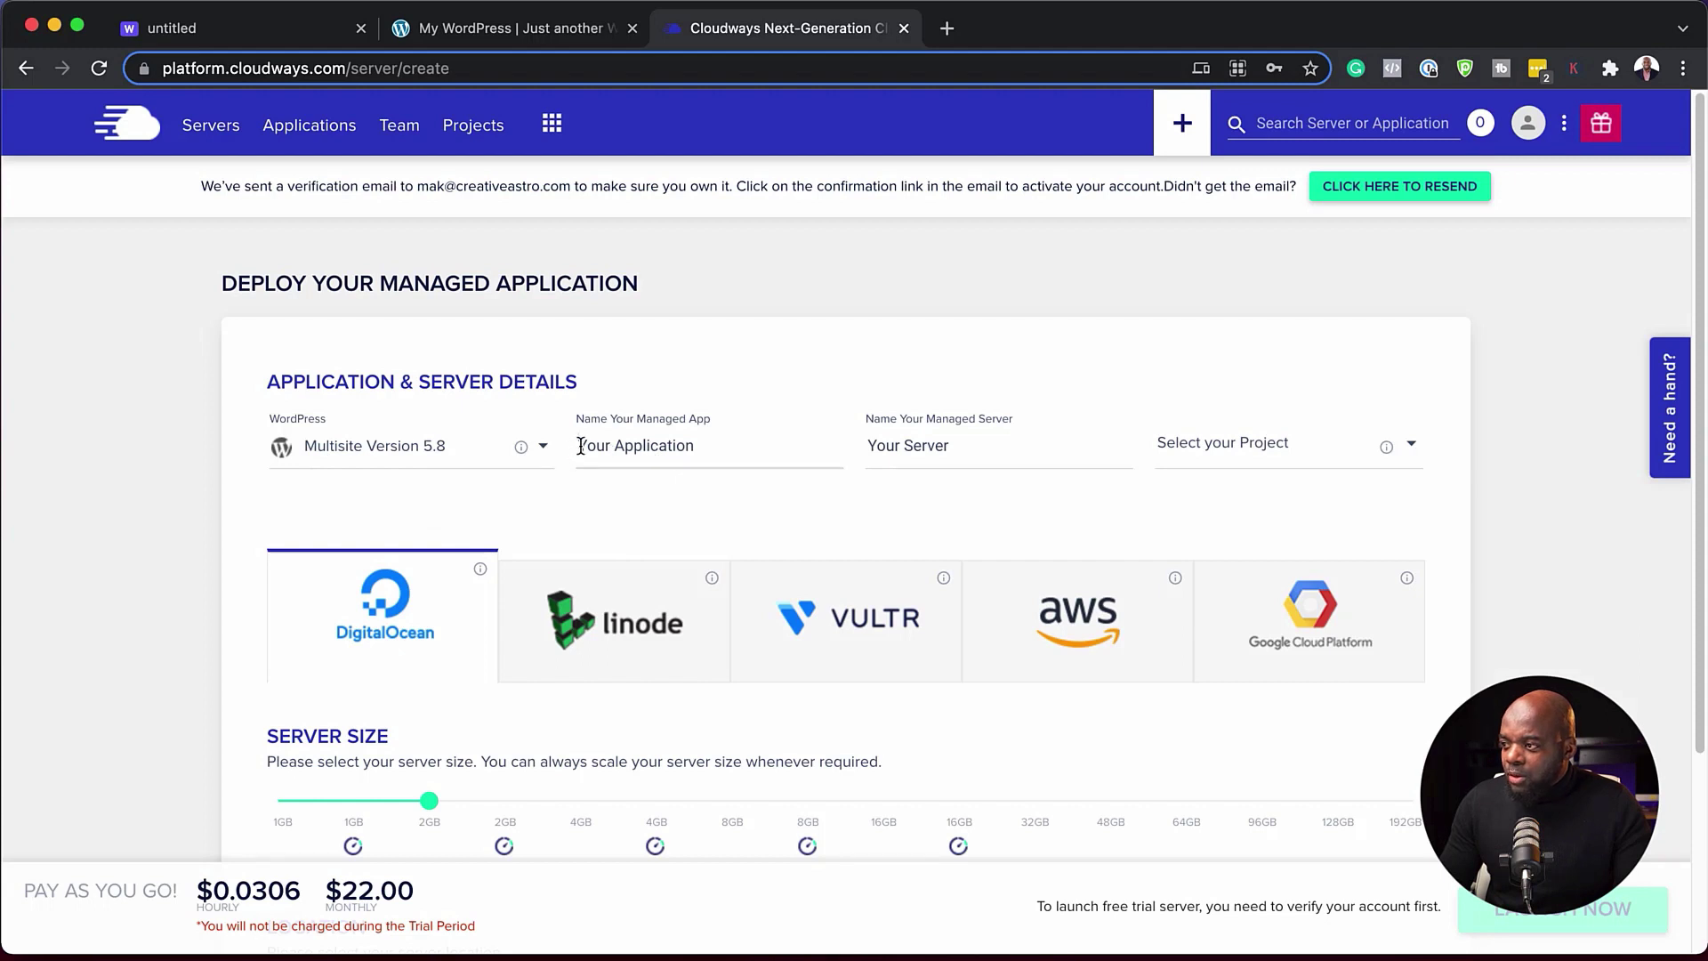
{"action": "left_click_drag", "start_coordinate": [580, 446], "coordinate": [714, 445]}
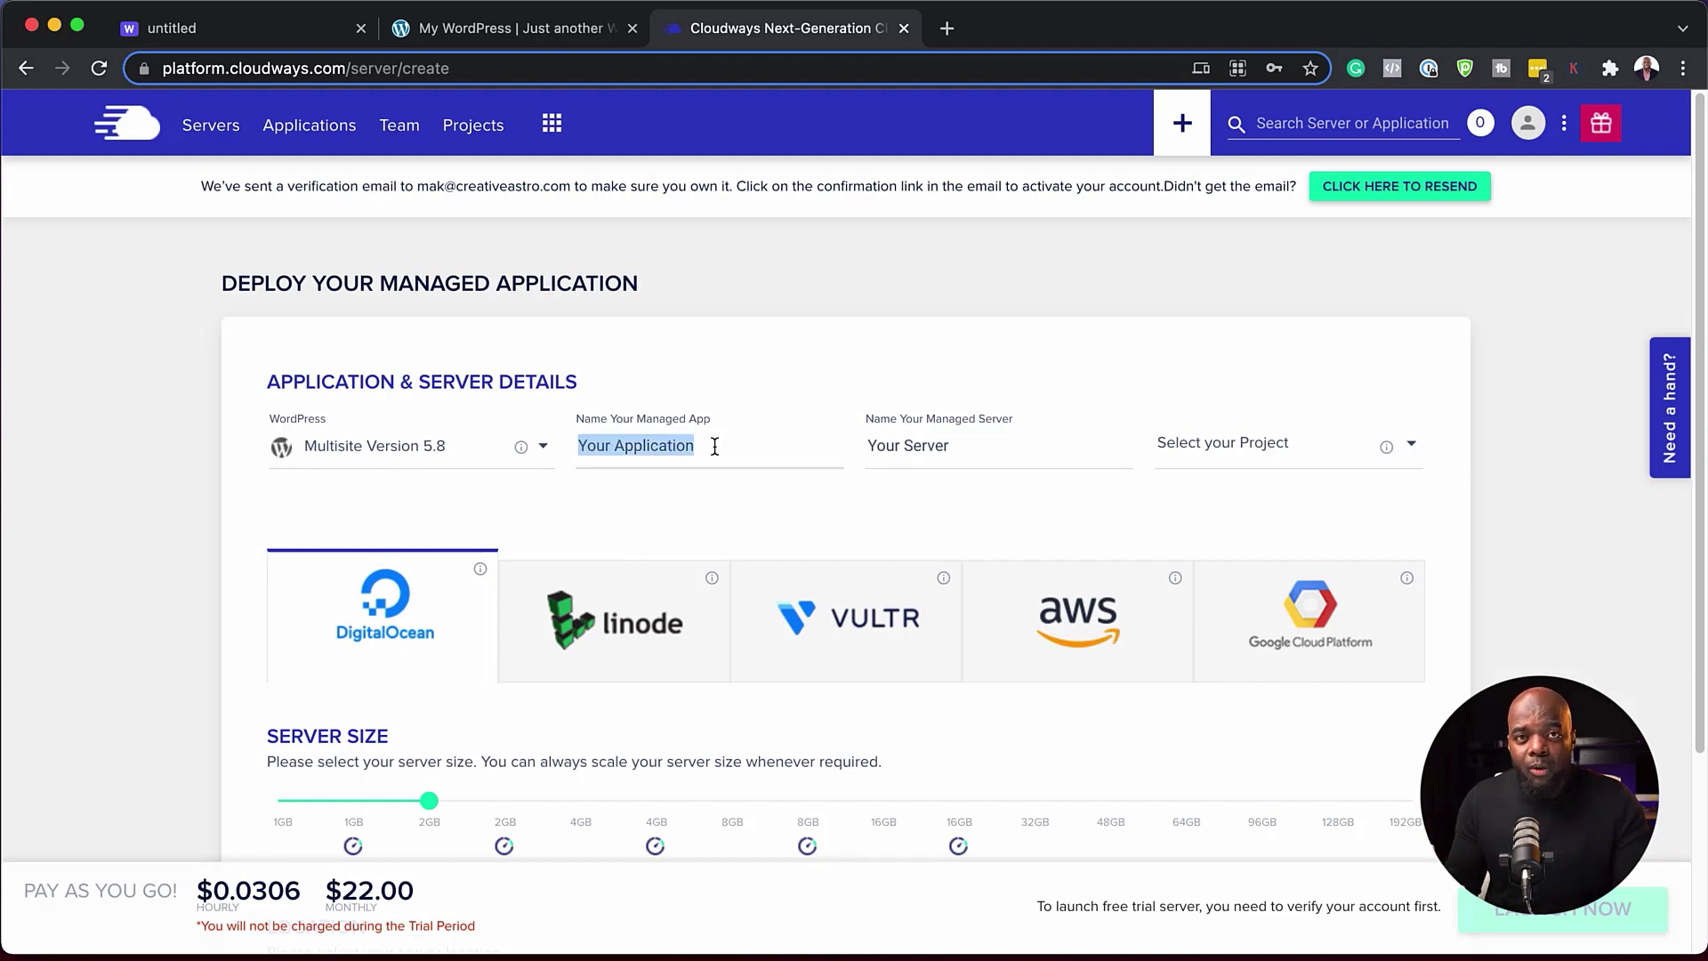
{"action": "type", "text": "mak Tra"}
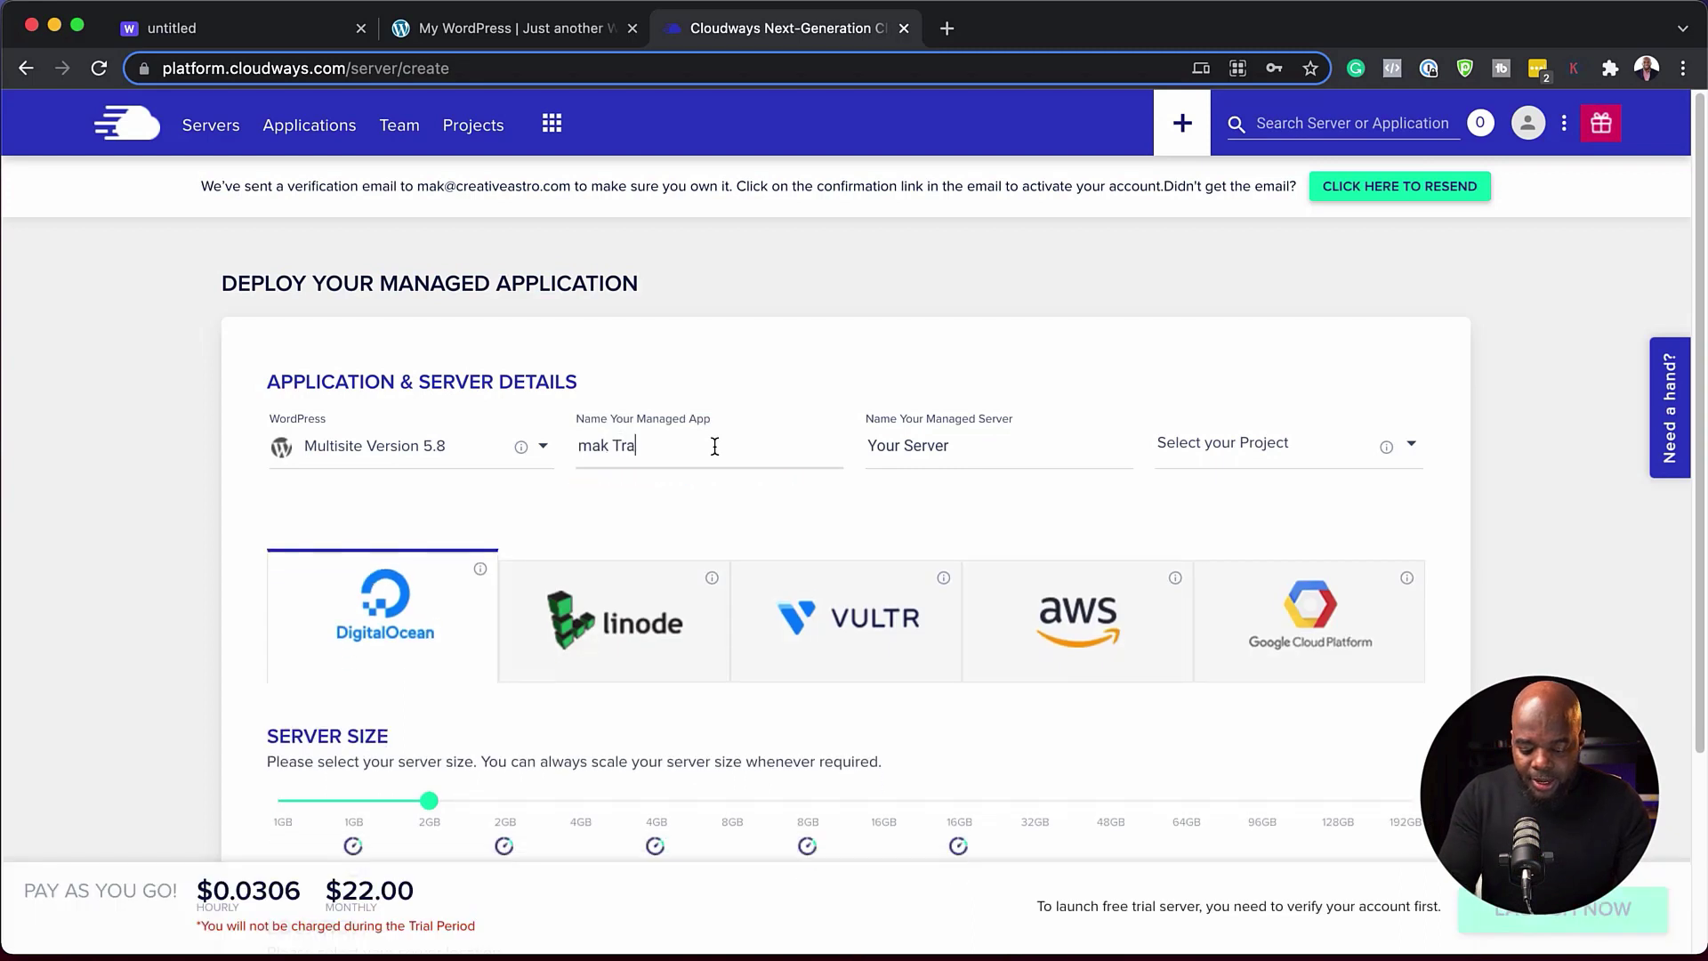
{"action": "type", "text": "ining"}
{"action": "left_click_drag", "start_coordinate": [958, 446], "coordinate": [862, 445]}
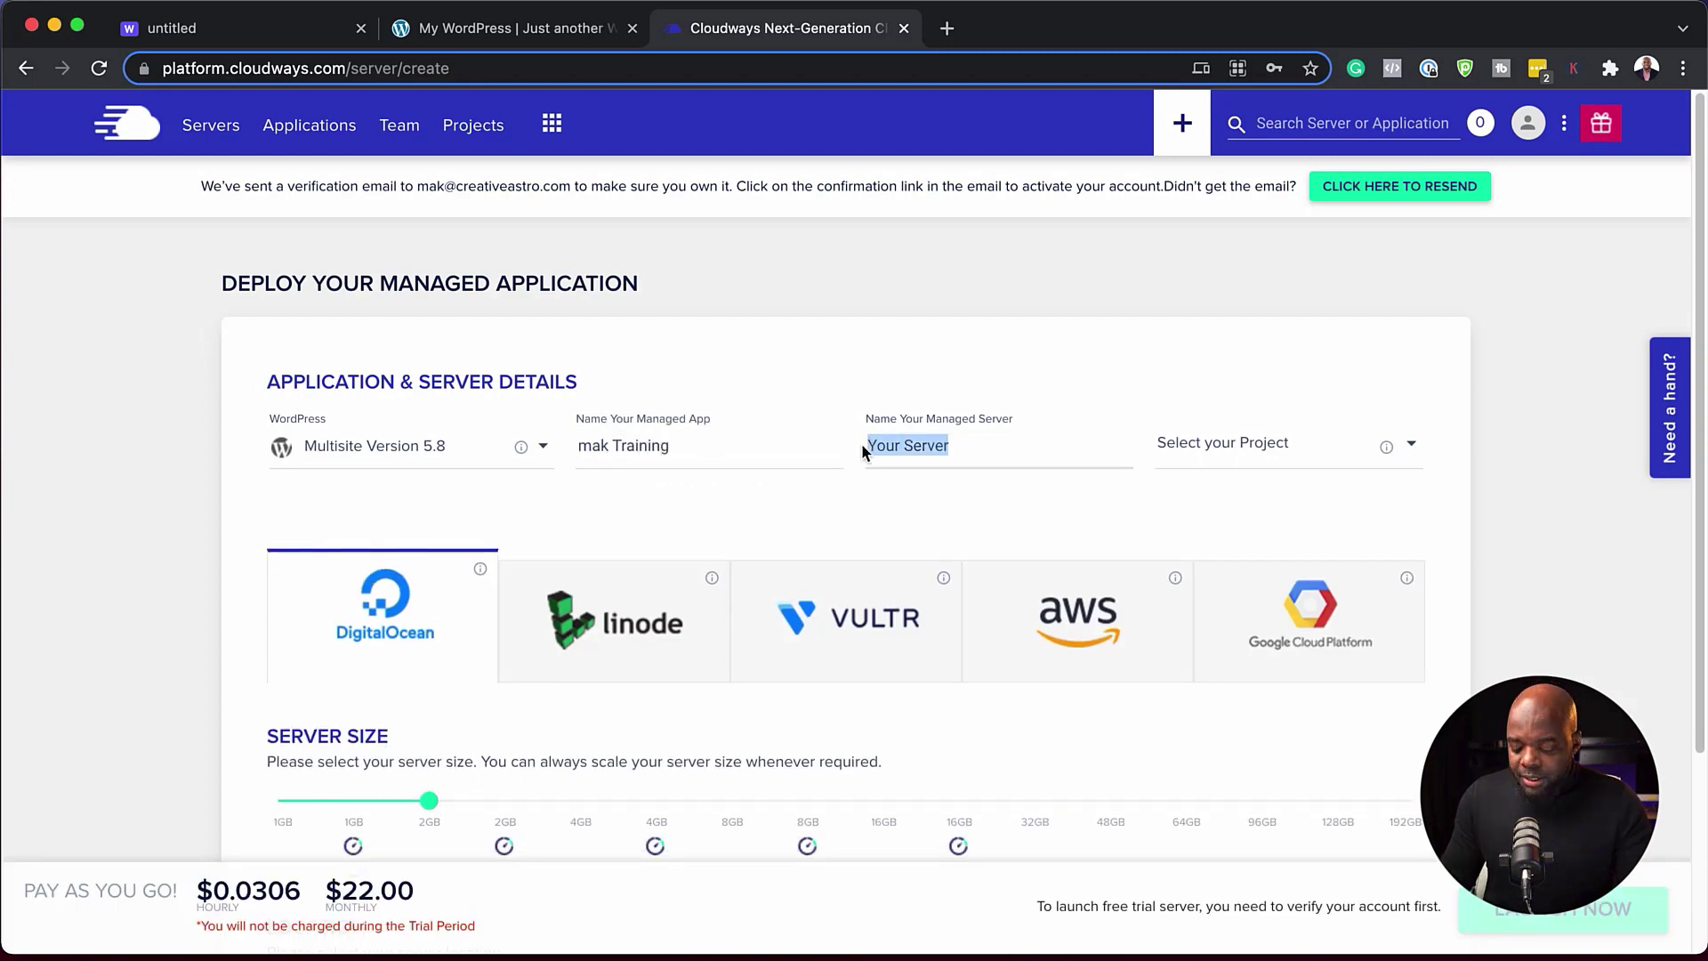
{"action": "type", "text": "Mak"}
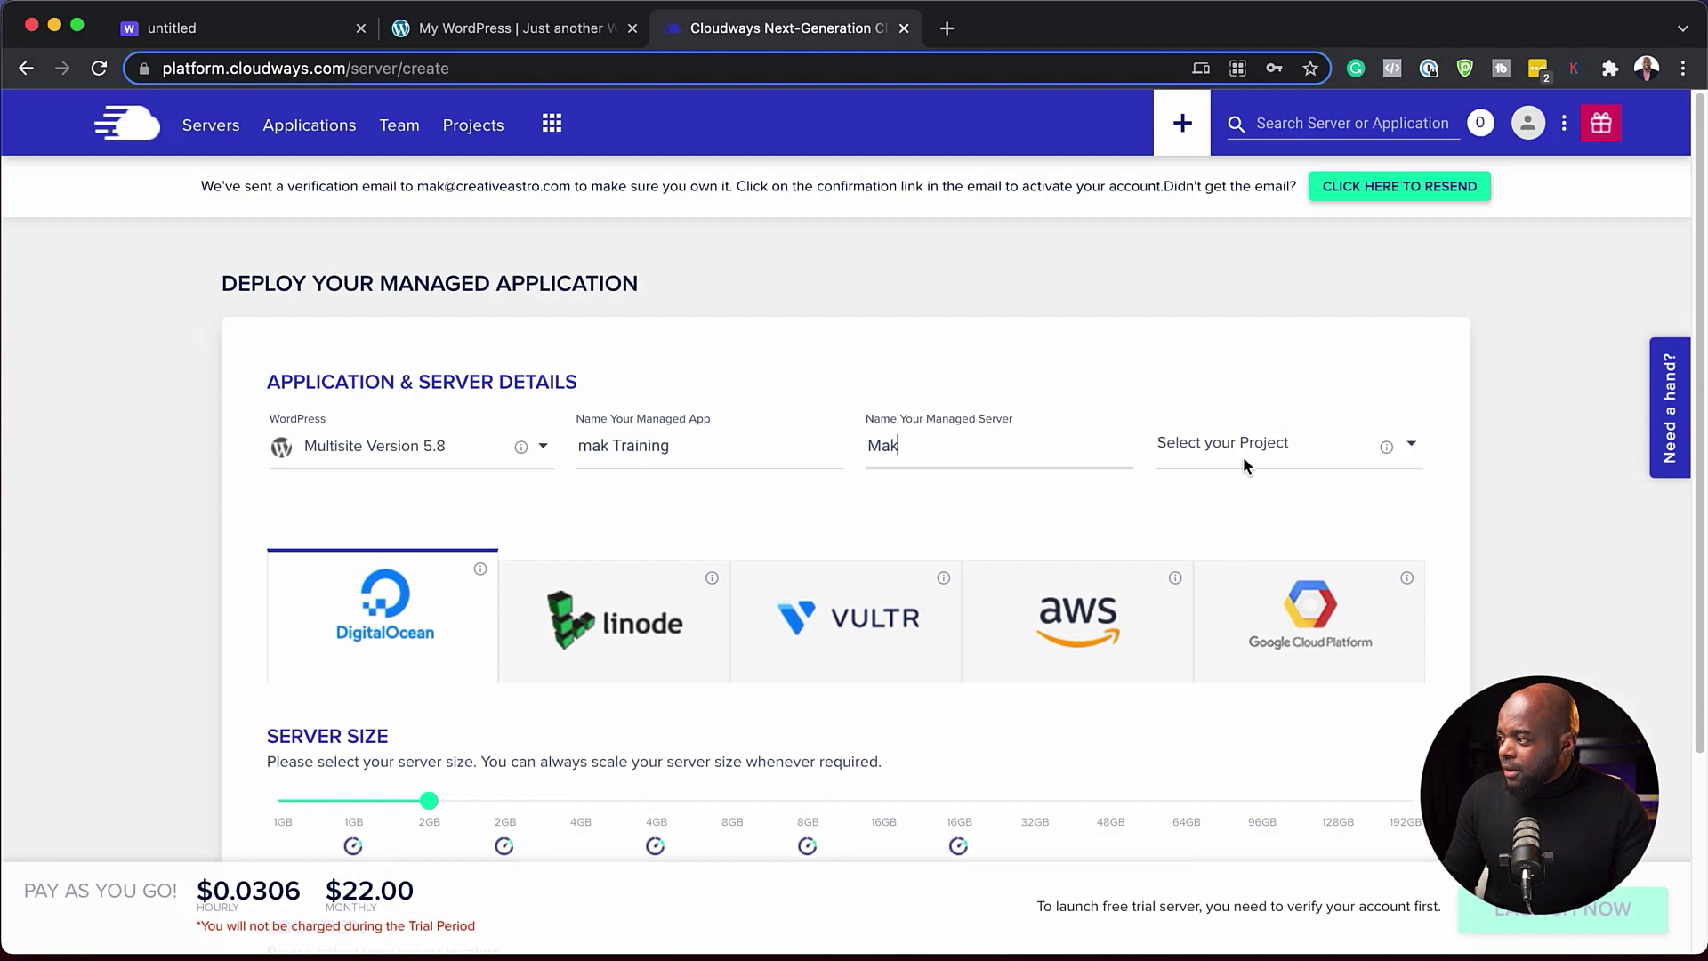
{"action": "scroll", "coordinate": [350, 637], "scroll_direction": "down", "scroll_amount": 3}
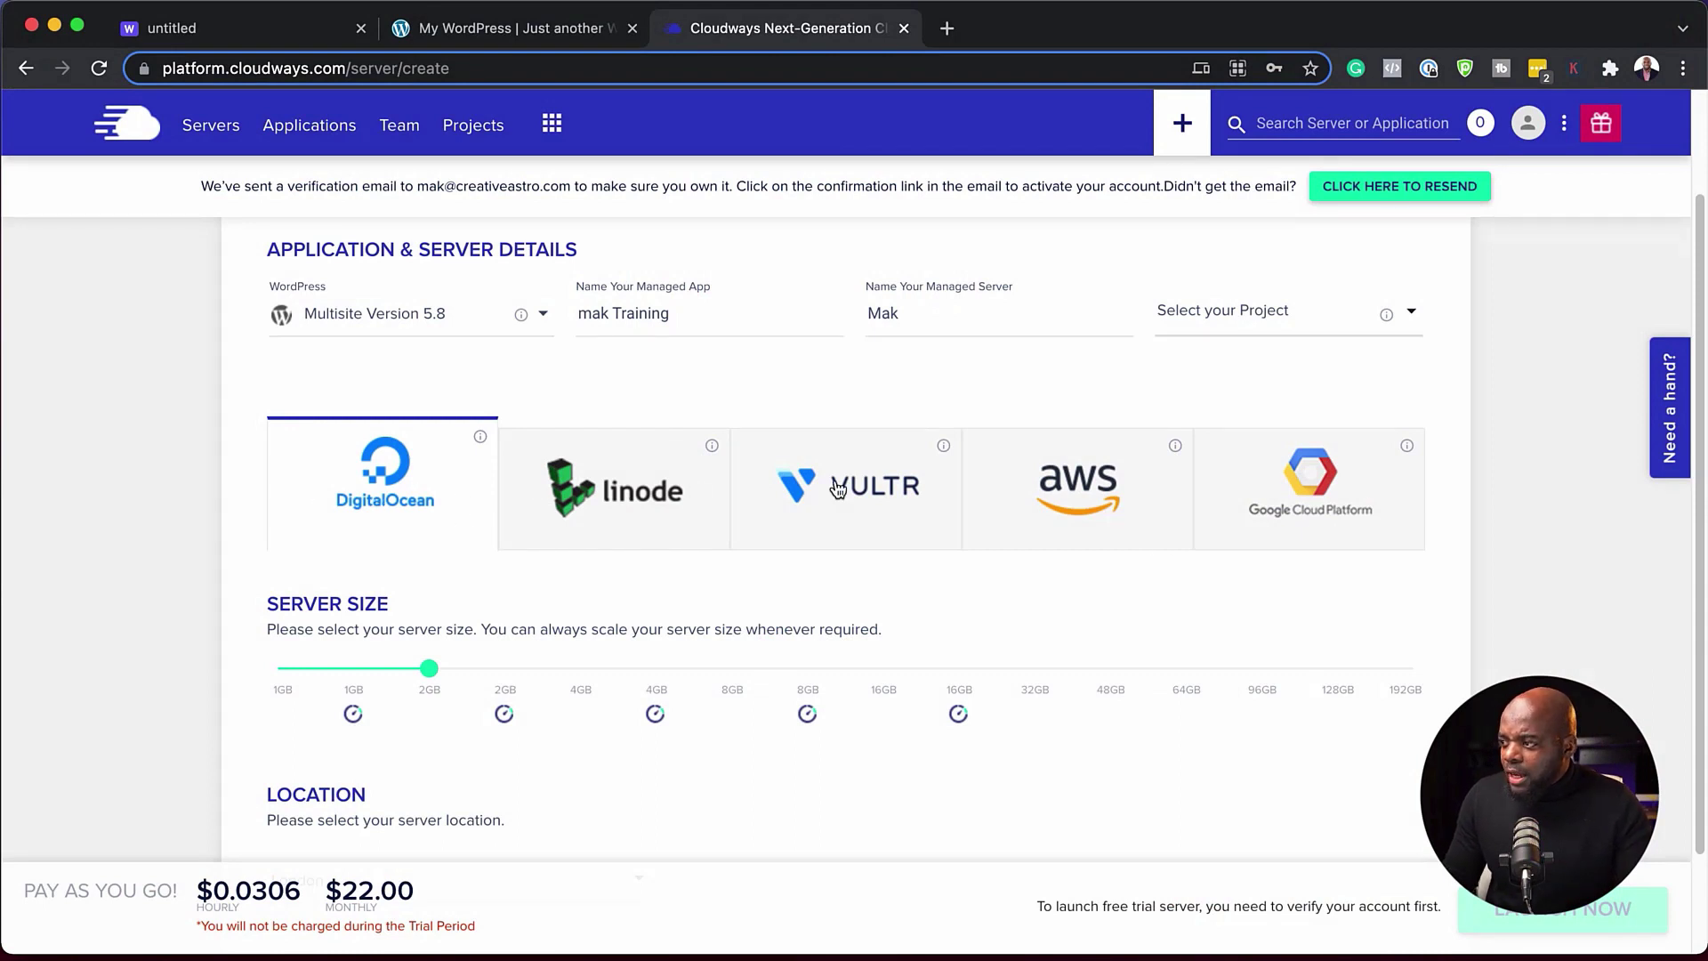
- Switch the cloud provider to Vultr and reduce the server size to 2GB
{"action": "left_click", "coordinate": [903, 496]}
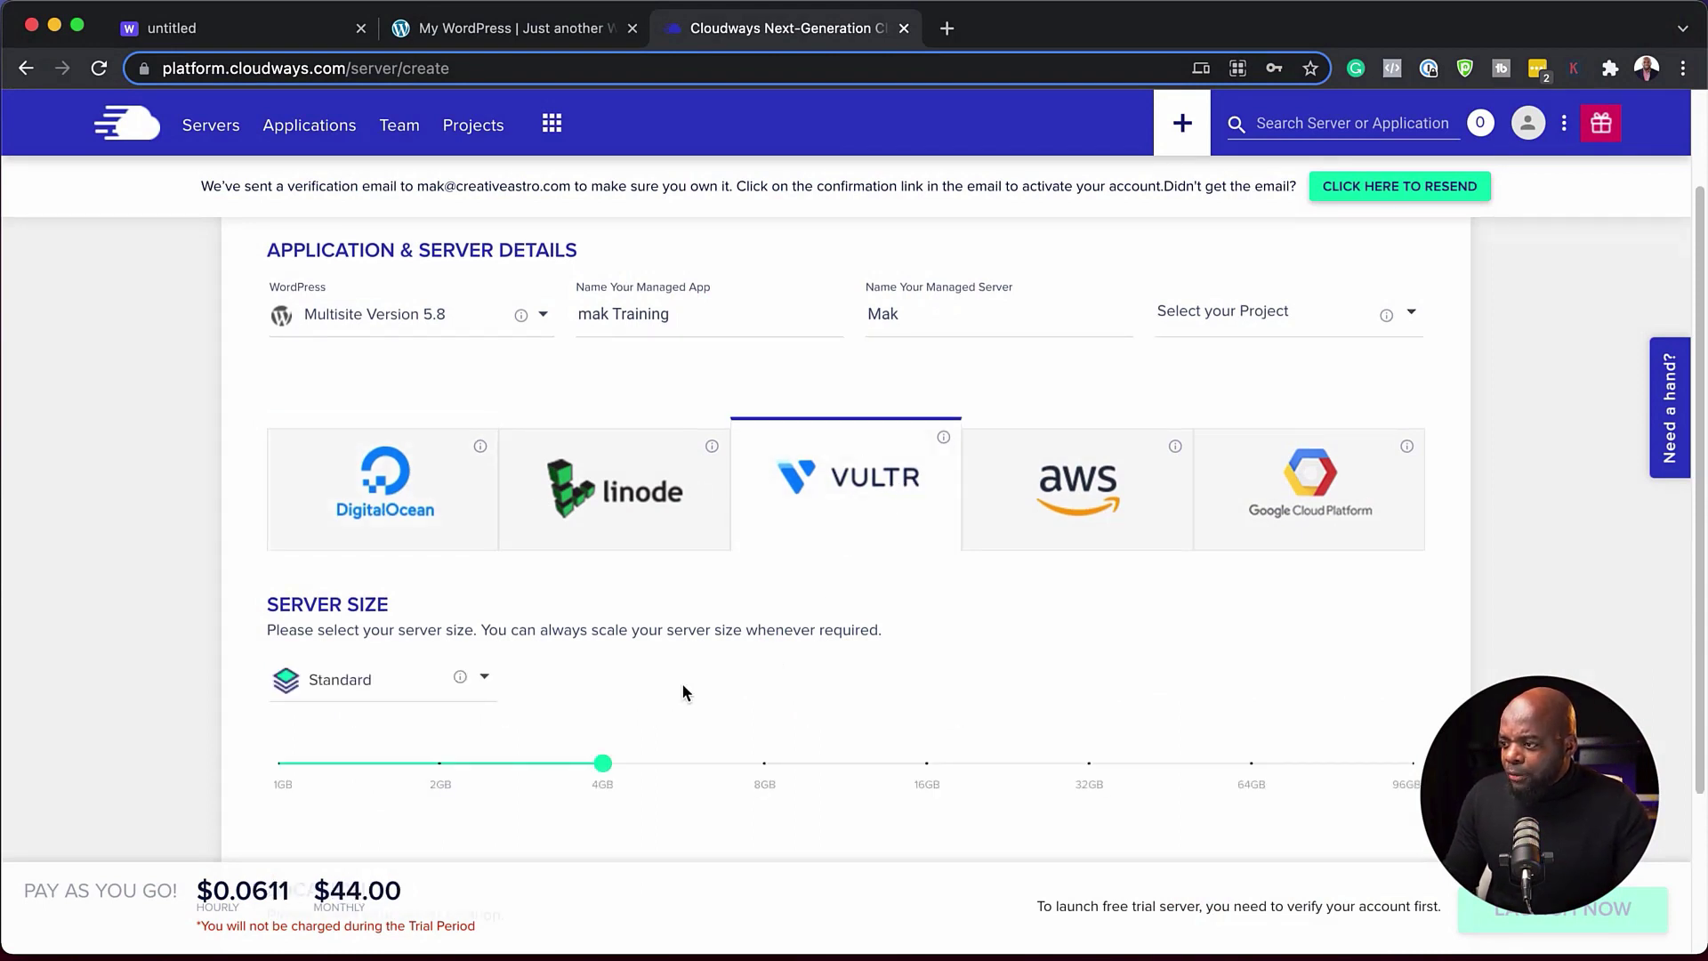
{"action": "scroll", "coordinate": [534, 810], "scroll_direction": "down", "scroll_amount": 1}
{"action": "mouse_move", "coordinate": [605, 683]}
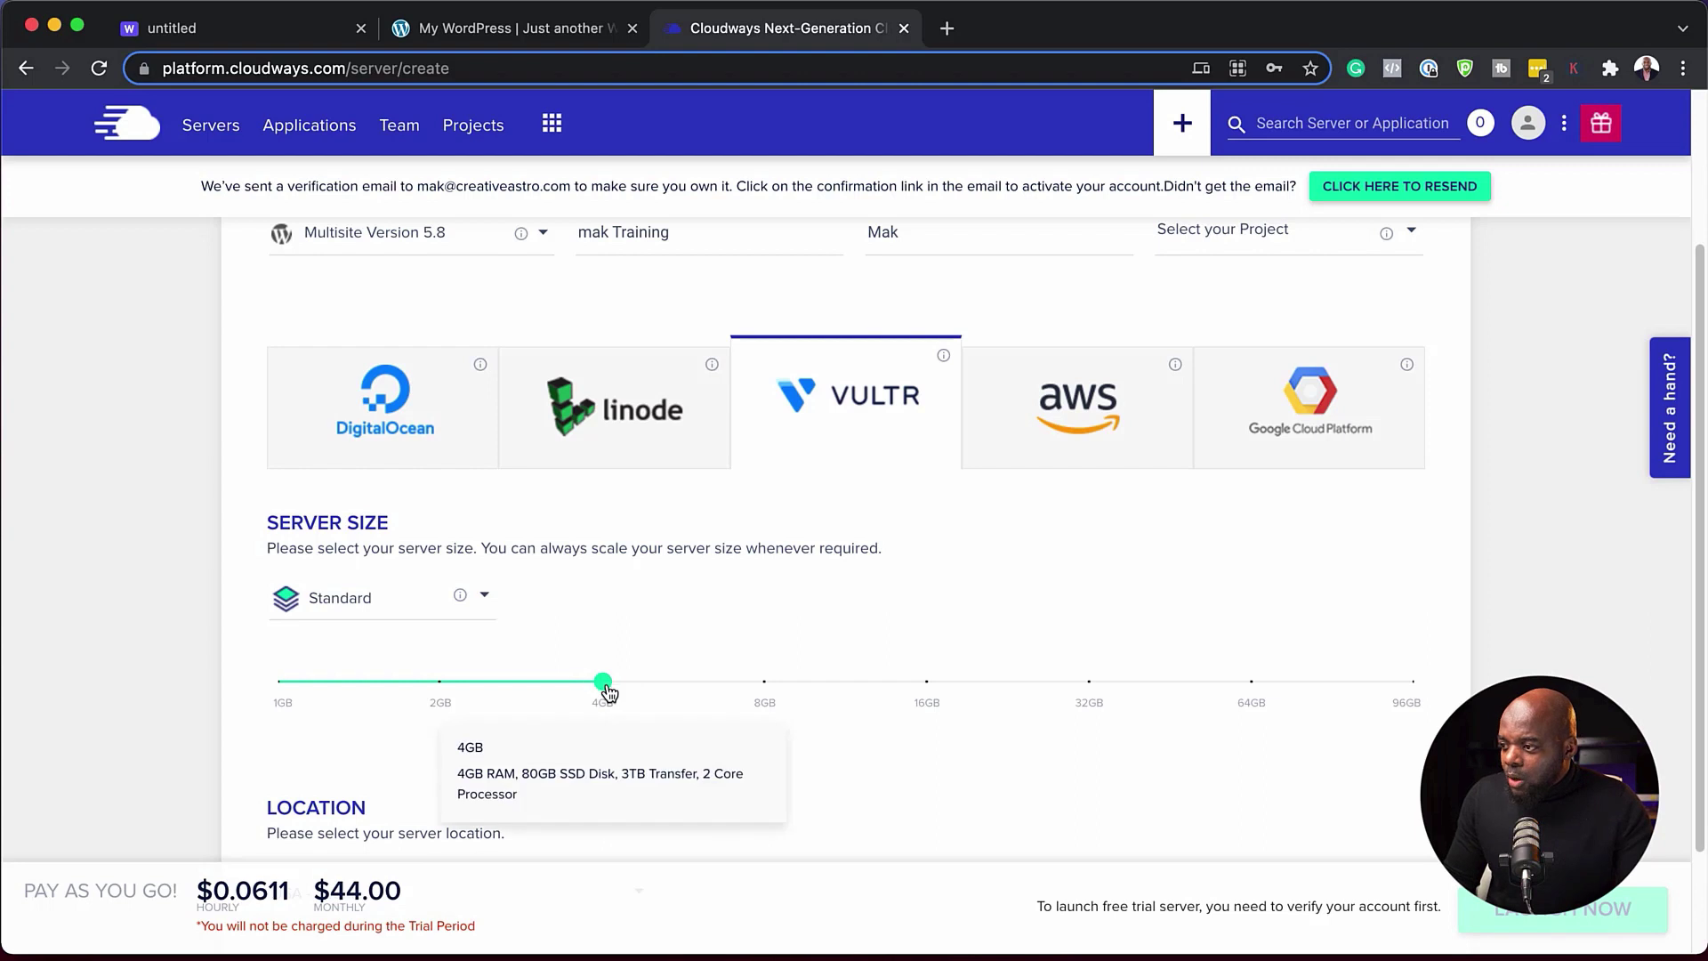
{"action": "left_click_drag", "start_coordinate": [602, 683], "coordinate": [440, 684]}
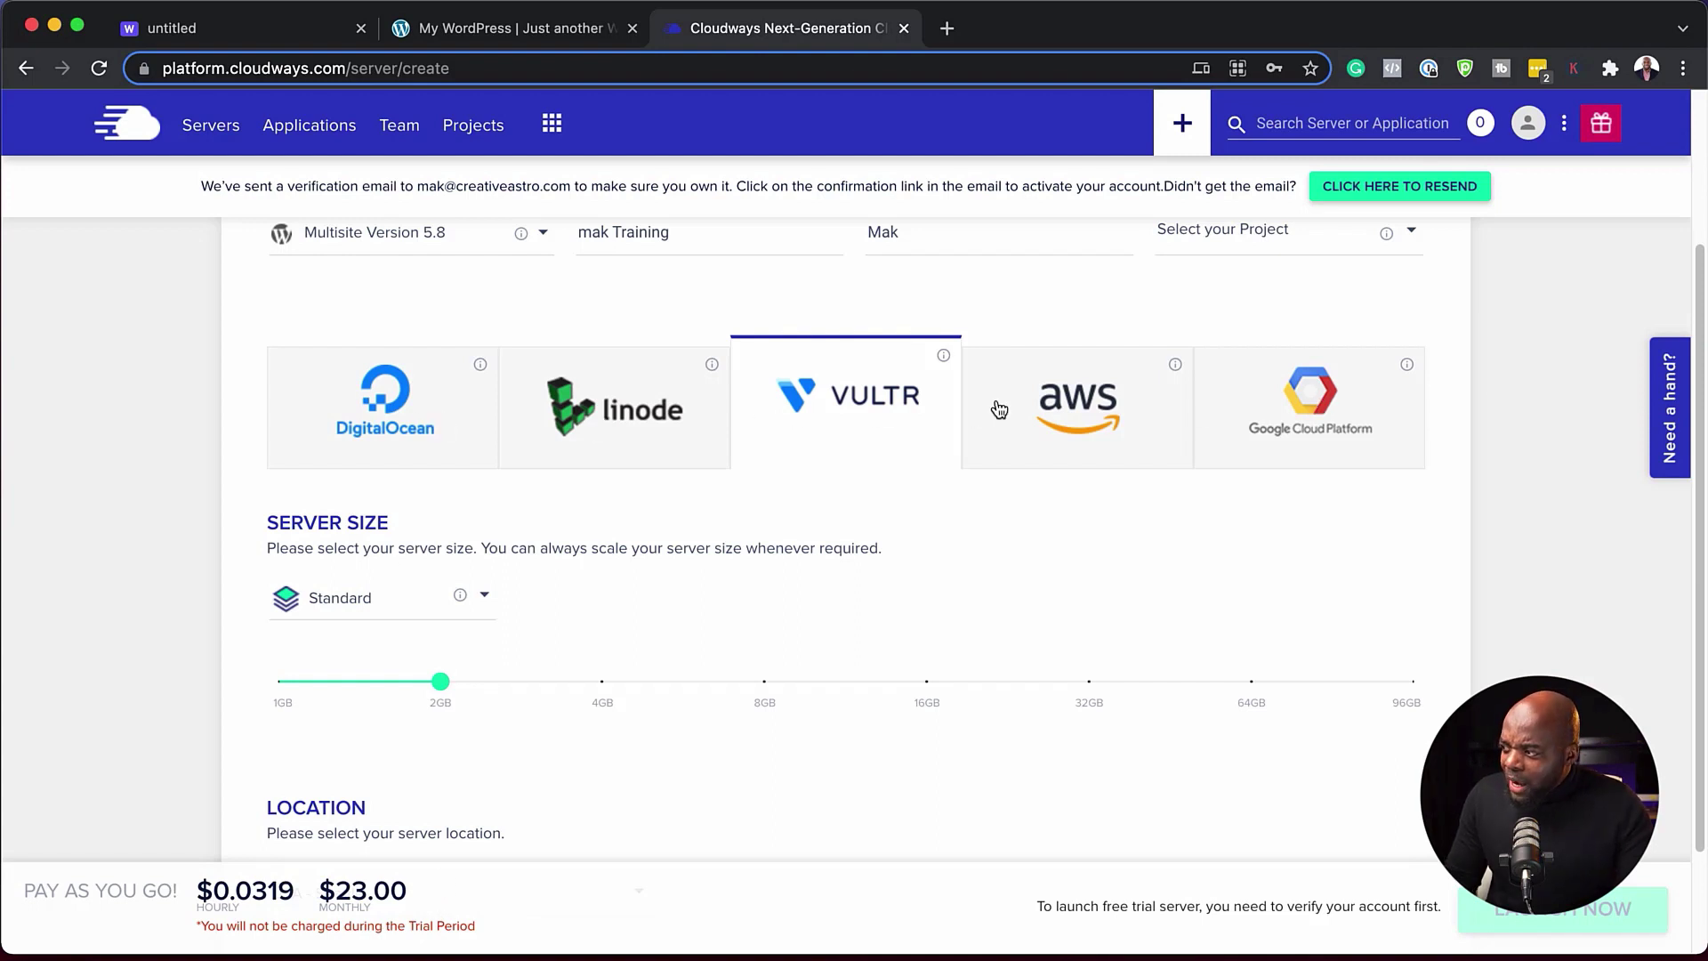
- Switch back to DigitalOcean and raise the server size to 4GB
{"action": "left_click", "coordinate": [389, 417]}
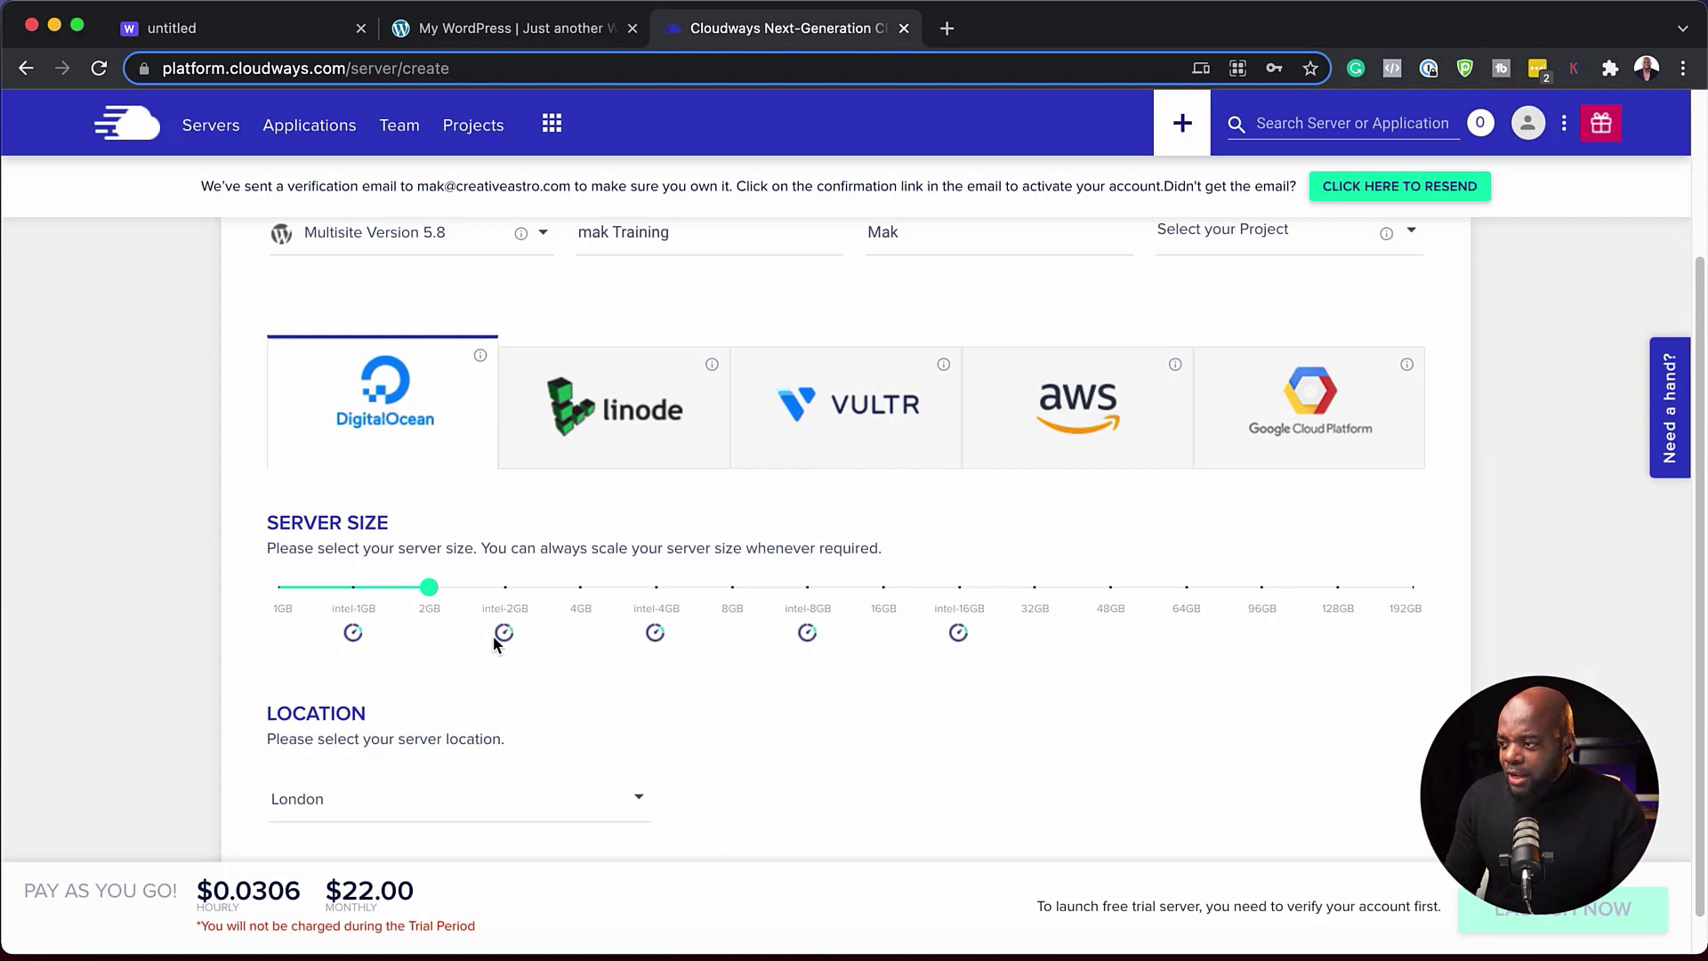
{"action": "mouse_move", "coordinate": [436, 597]}
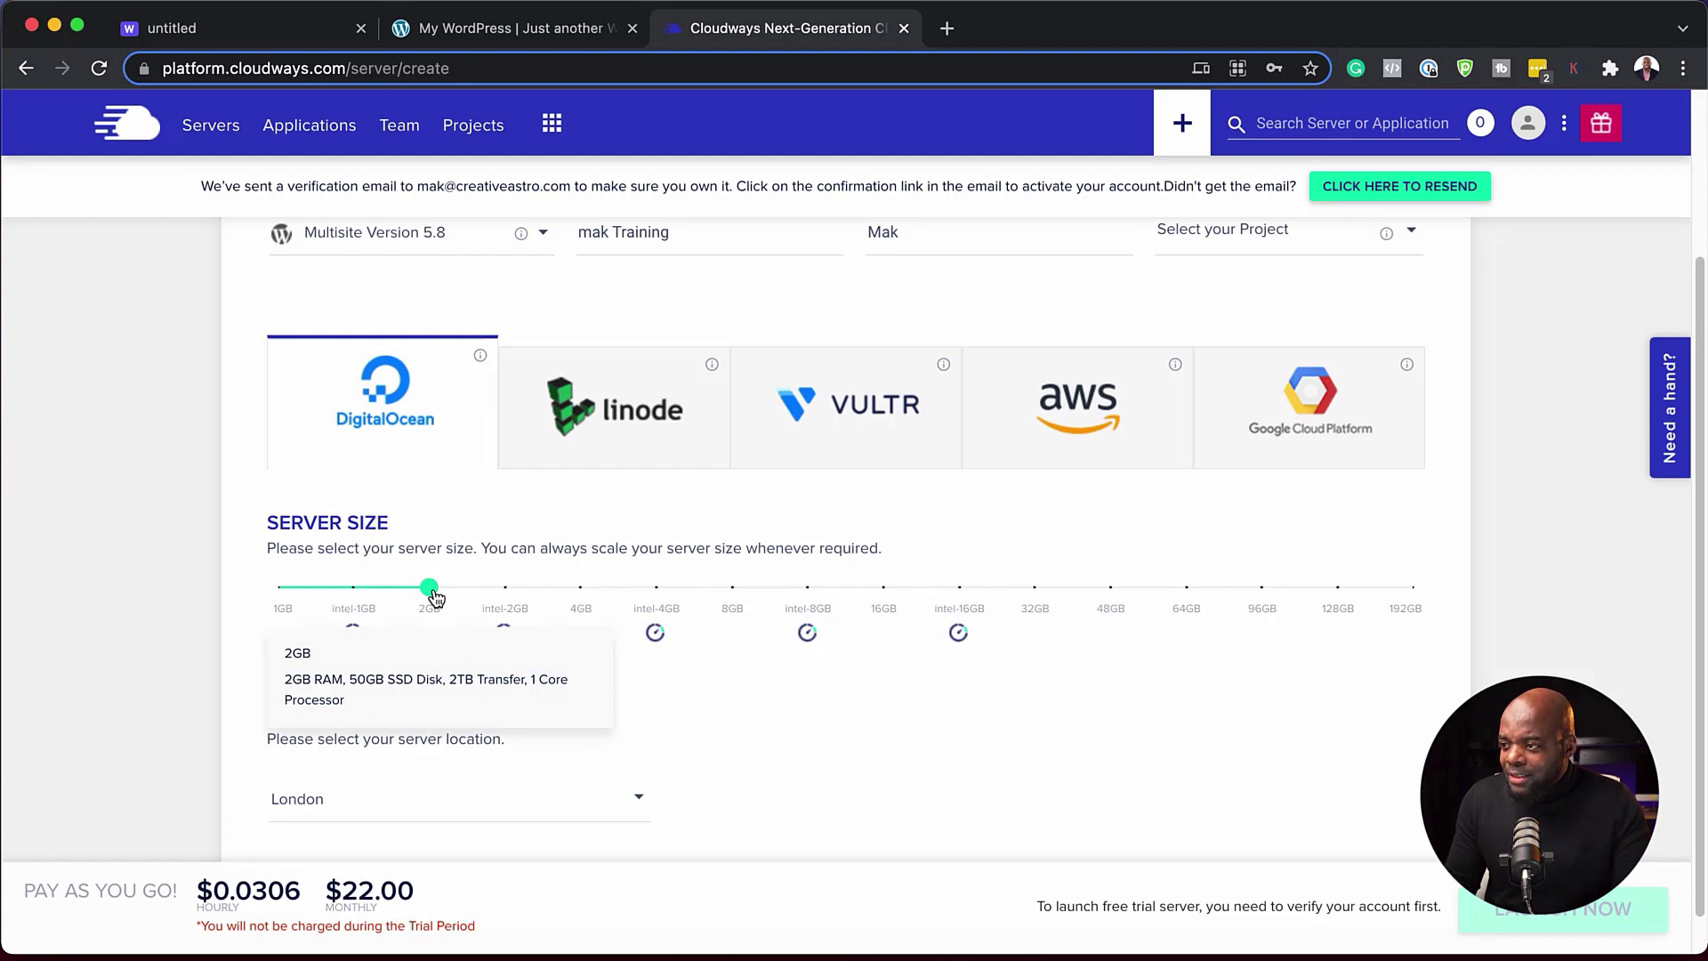
{"action": "left_click_drag", "start_coordinate": [436, 597], "coordinate": [656, 594]}
- Compare the 1GB, 2GB and 4GB server sizes, noting the 4GB's $42.00 monthly price
{"action": "left_click", "coordinate": [356, 590]}
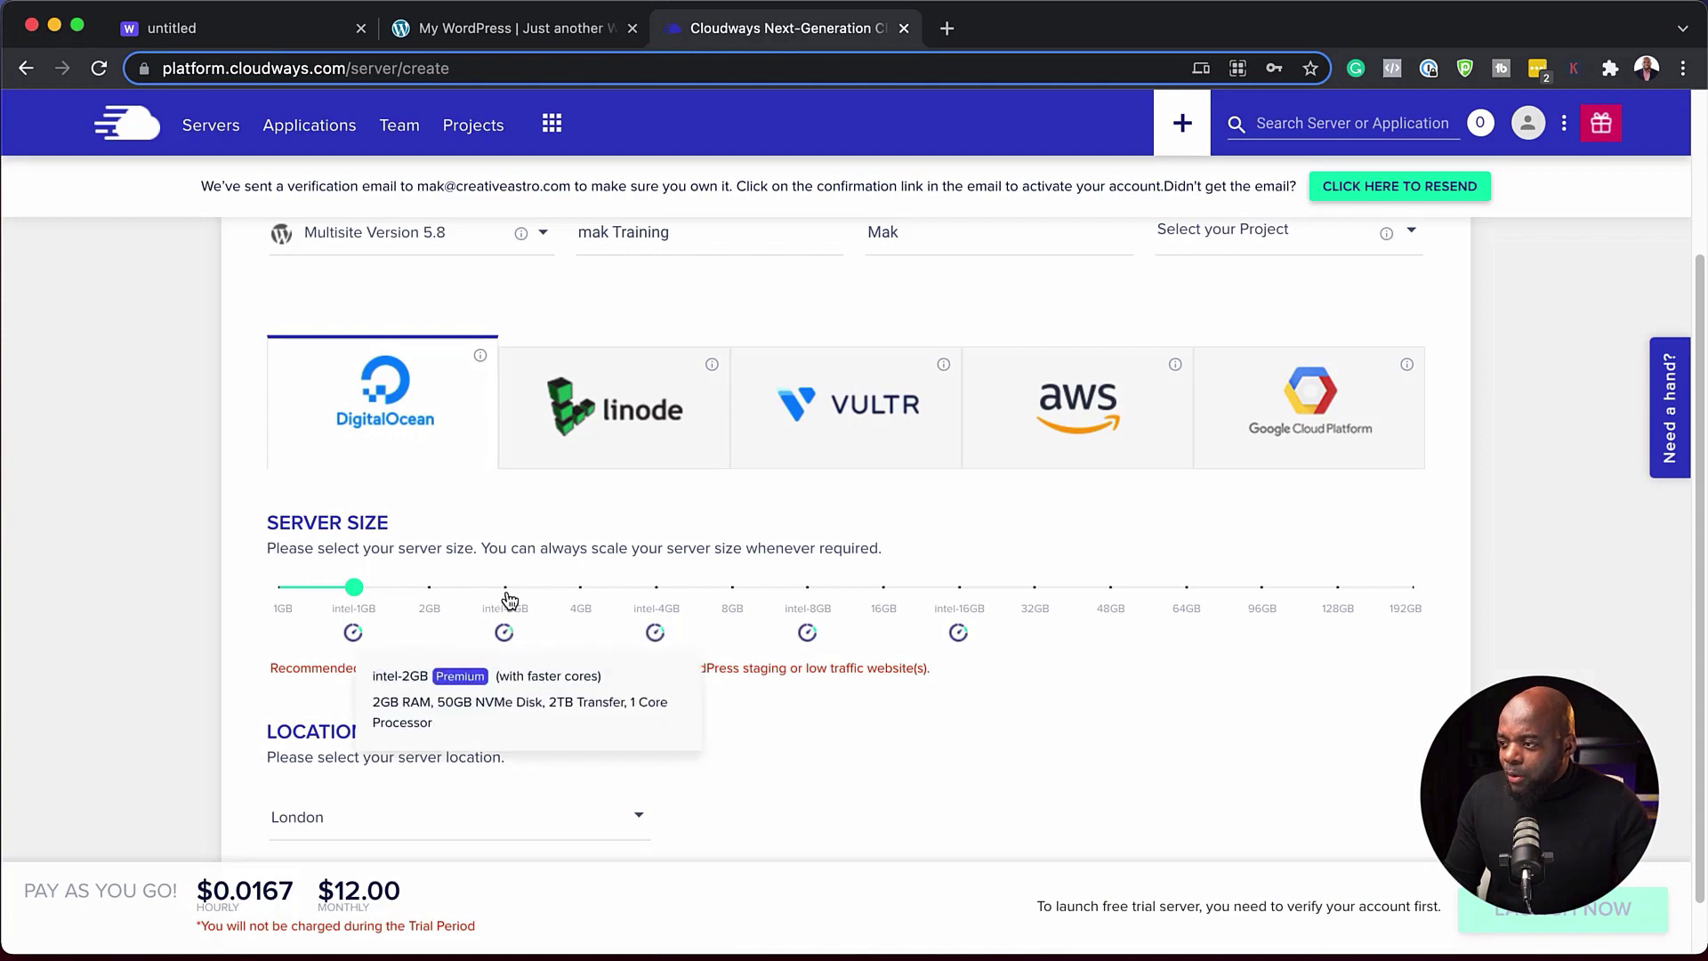
{"action": "left_click", "coordinate": [431, 591]}
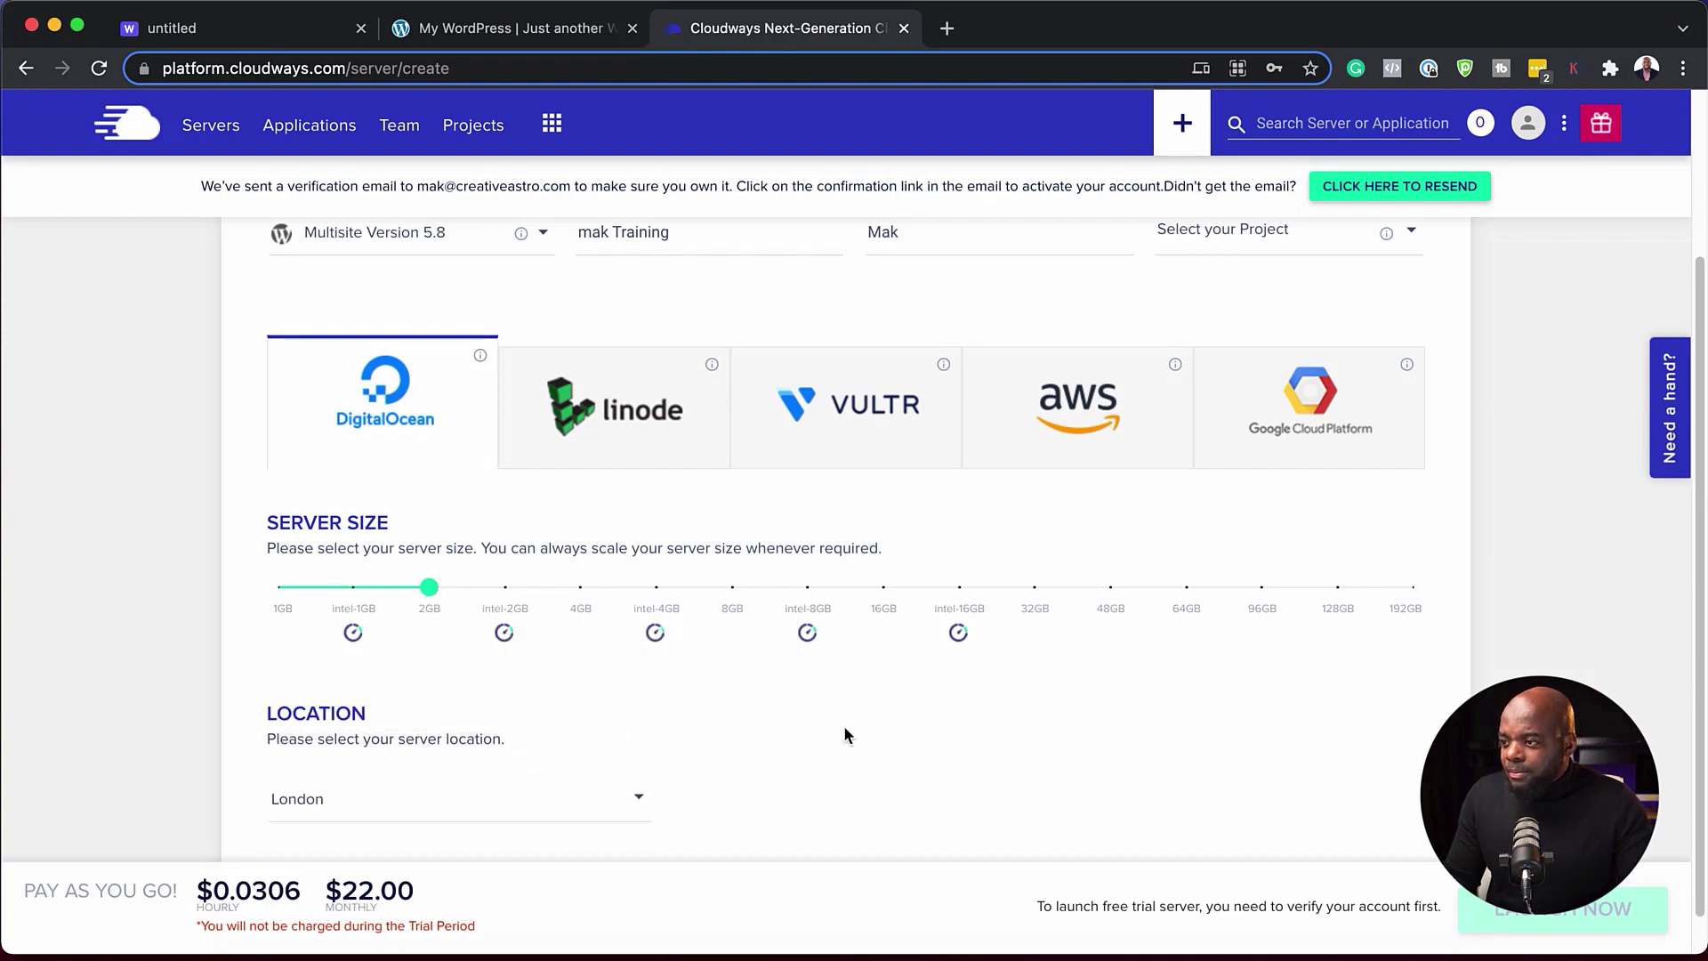
{"action": "left_click", "coordinate": [580, 589]}
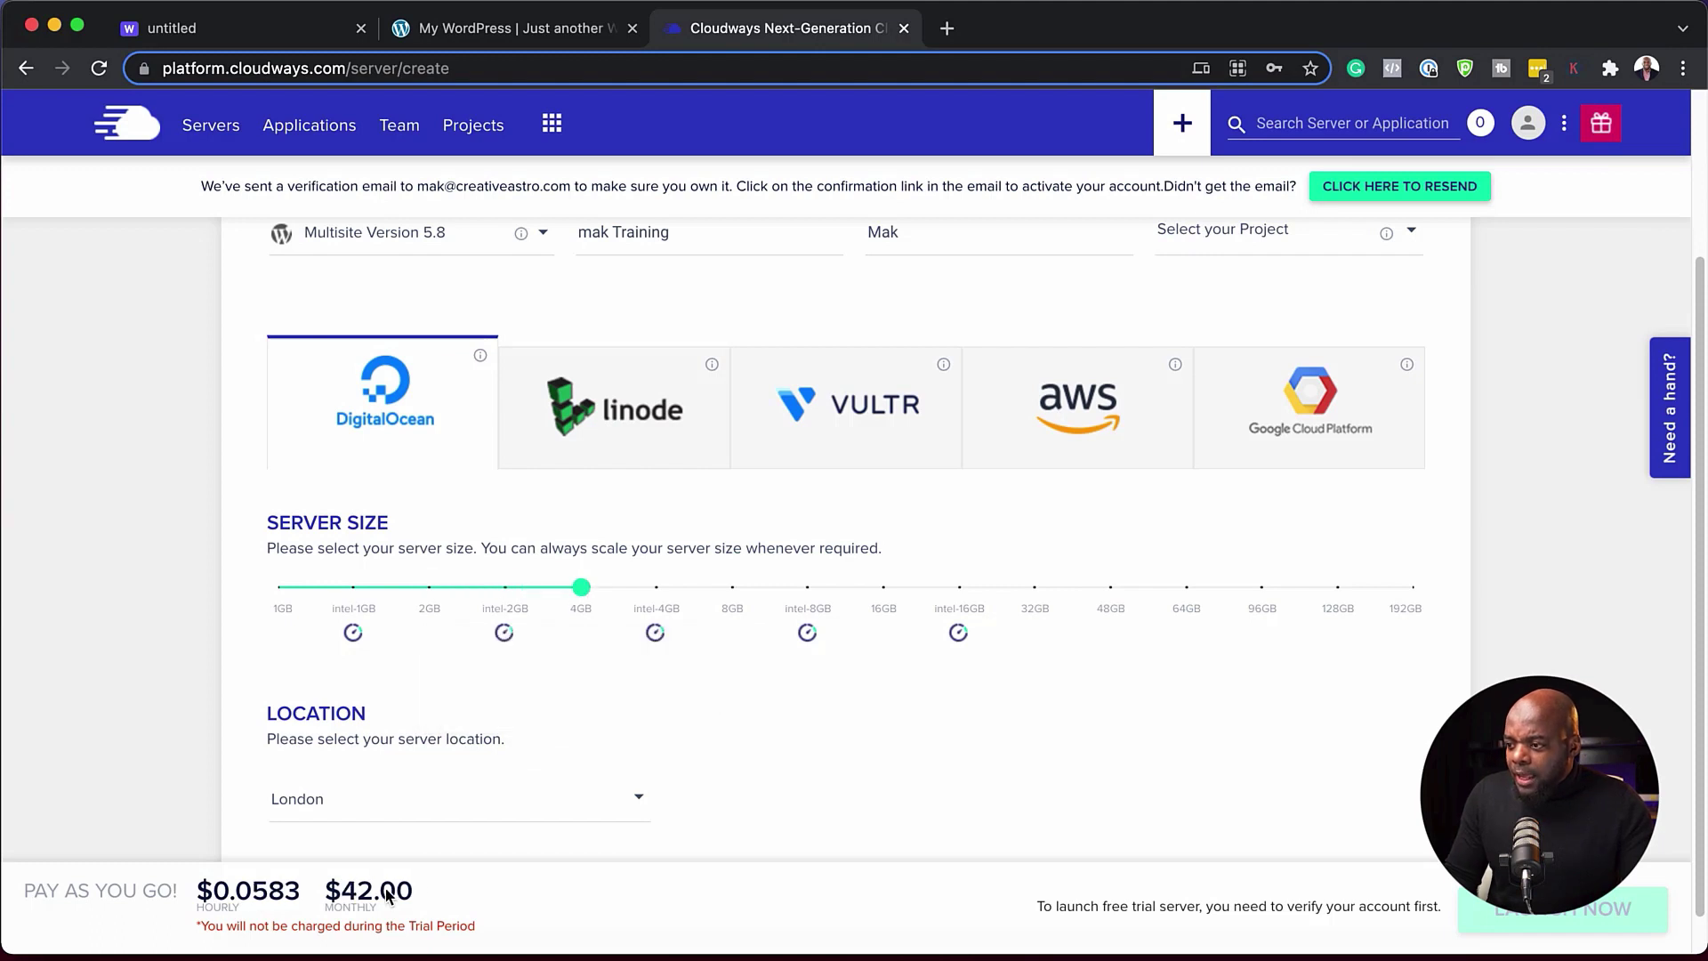
{"action": "left_click_drag", "start_coordinate": [326, 887], "coordinate": [445, 886]}
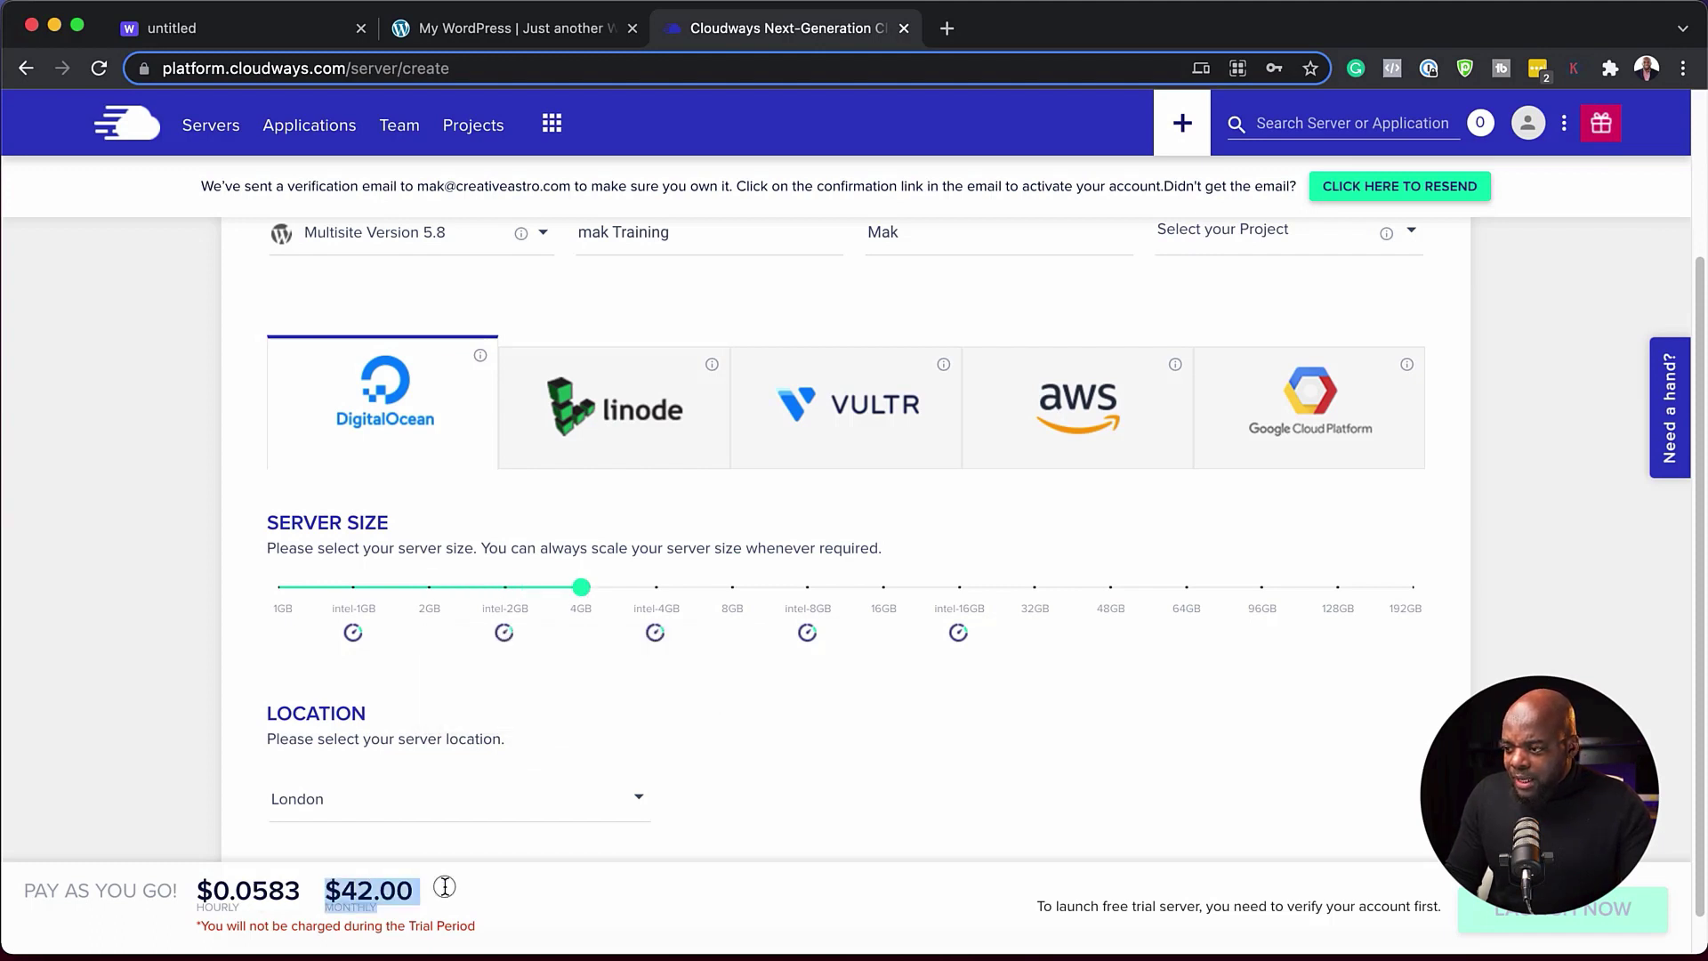
{"action": "scroll", "coordinate": [870, 741], "scroll_direction": "down", "scroll_amount": 1}
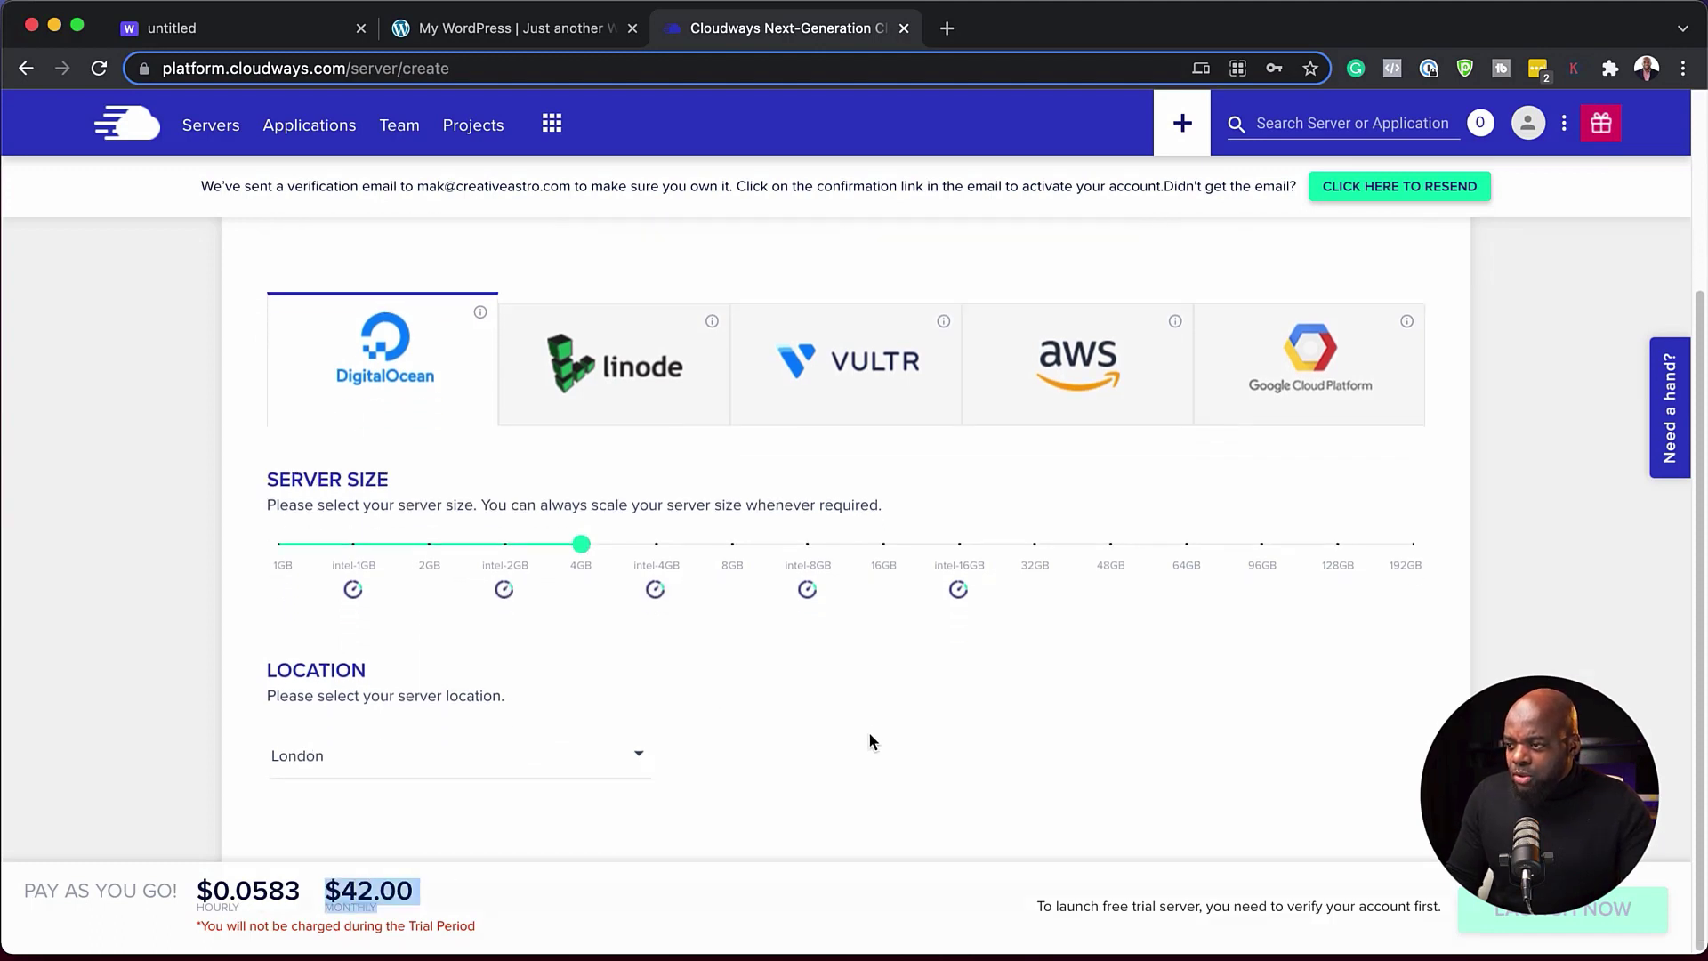
- Keep London as the server location and set the server size back to 2GB
{"action": "left_click", "coordinate": [619, 764]}
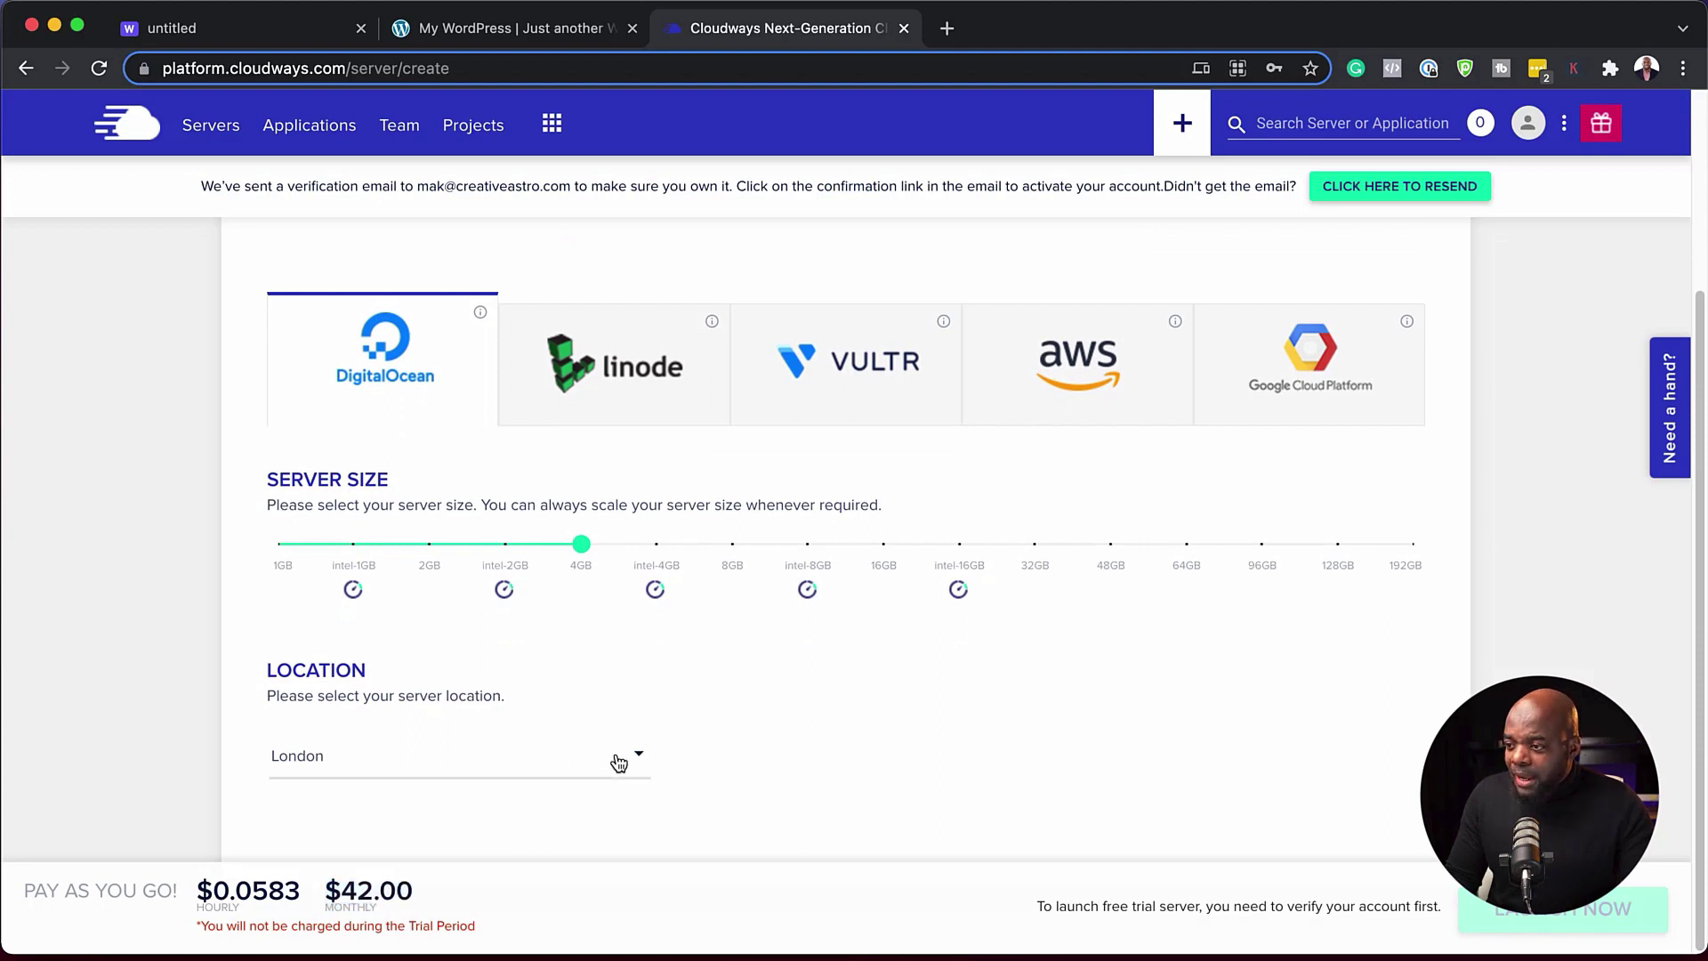
{"action": "left_click", "coordinate": [949, 754]}
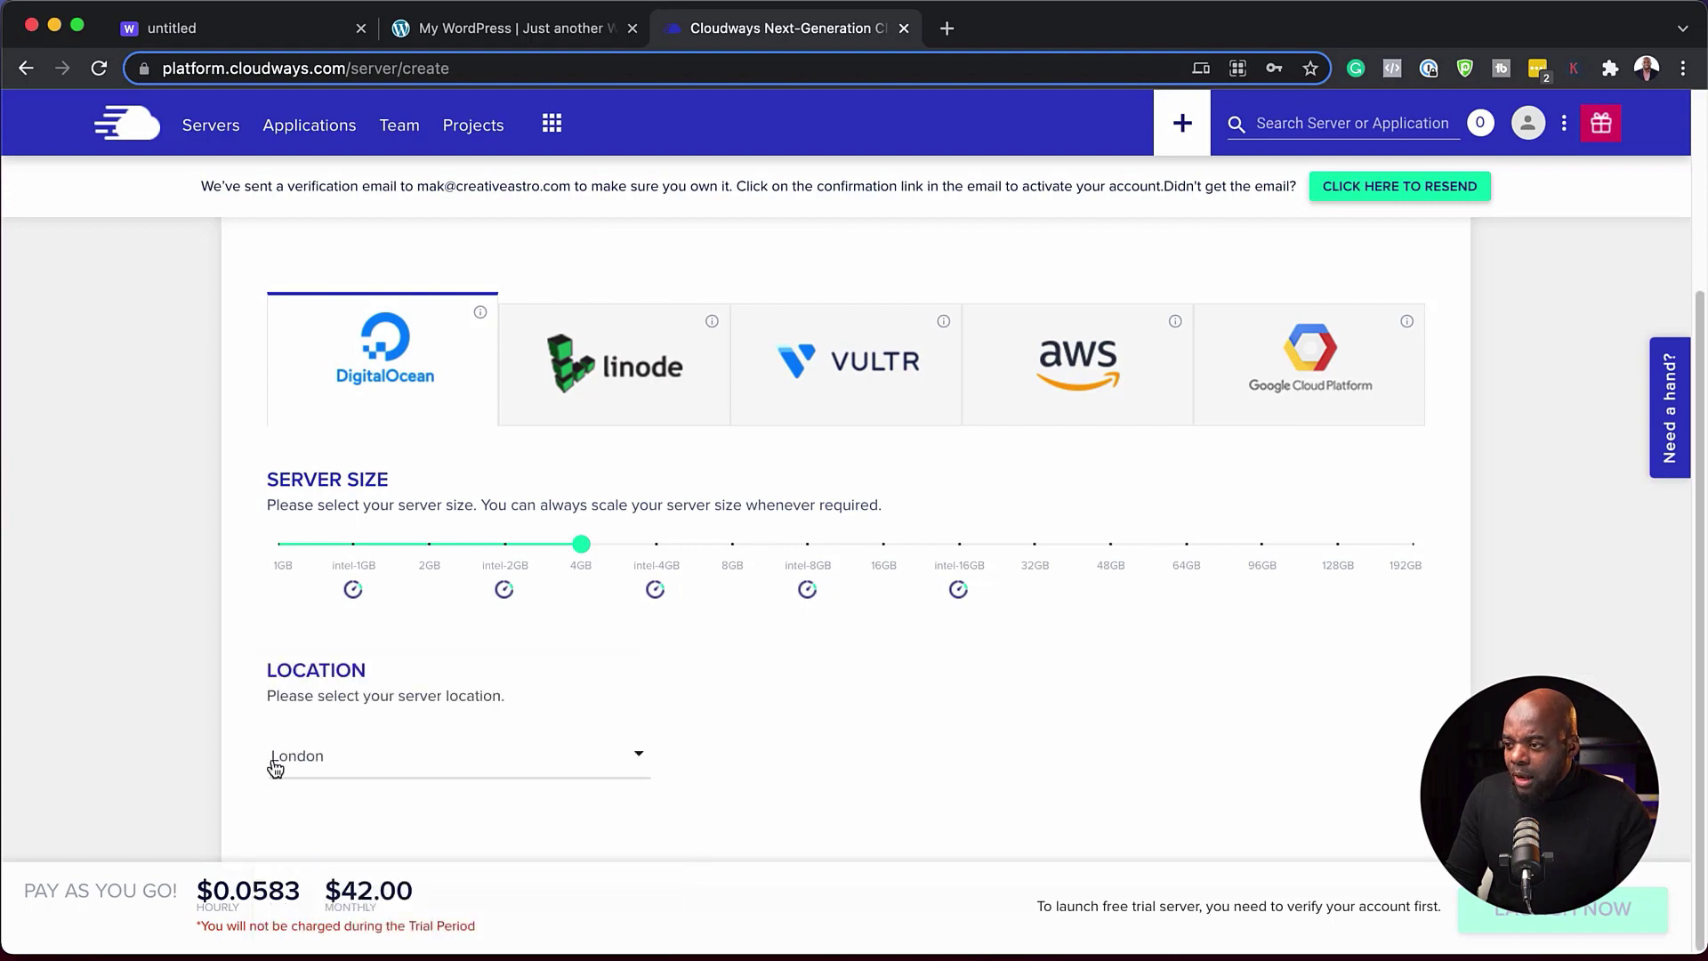
{"action": "left_click", "coordinate": [428, 545]}
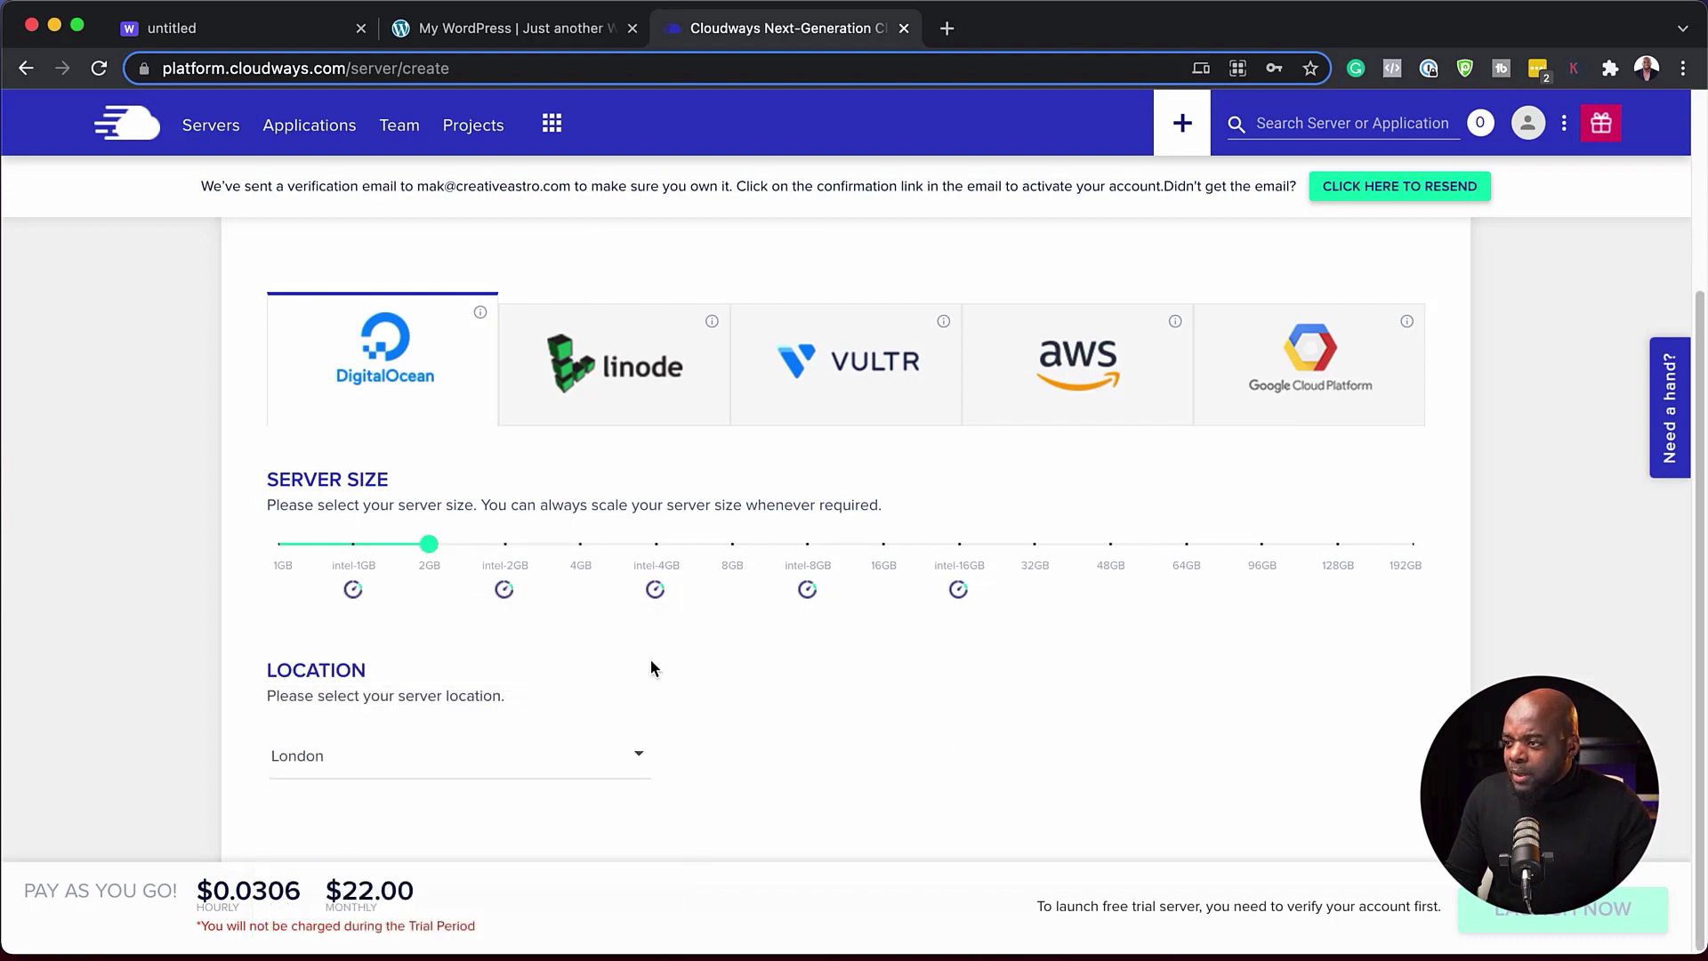
- Highlight the e-mail address shown in the account verification notice
{"action": "scroll", "coordinate": [929, 742], "scroll_direction": "up", "scroll_amount": 6}
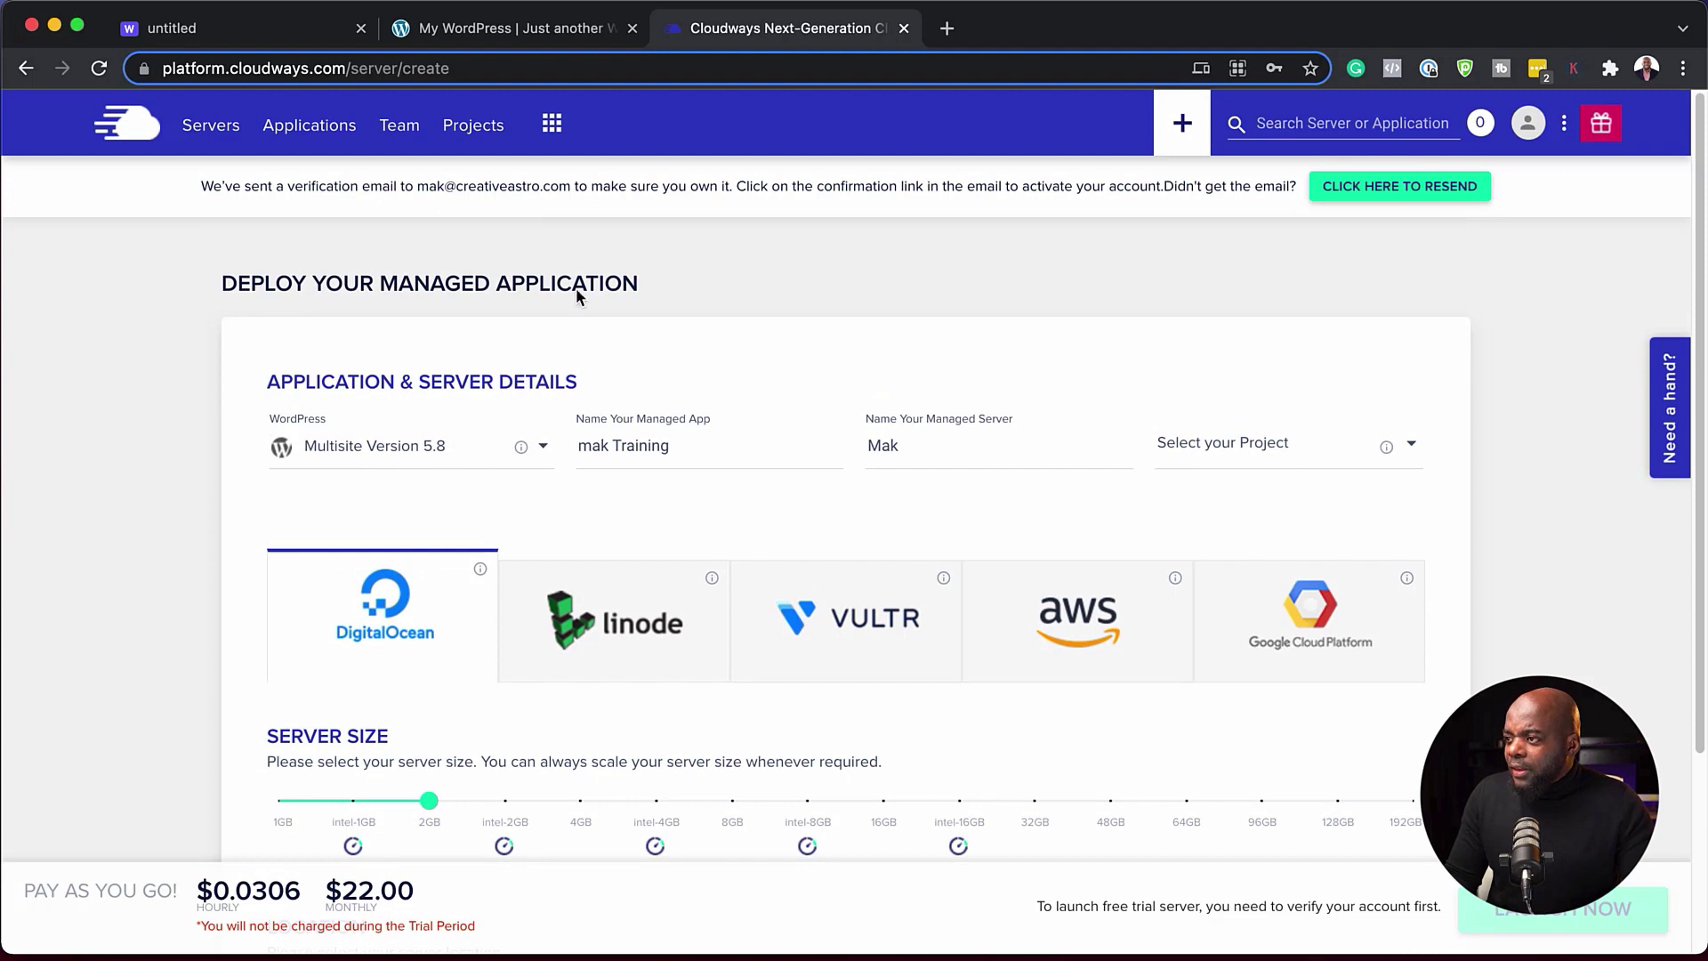
{"action": "scroll", "coordinate": [969, 652], "scroll_direction": "down", "scroll_amount": 3}
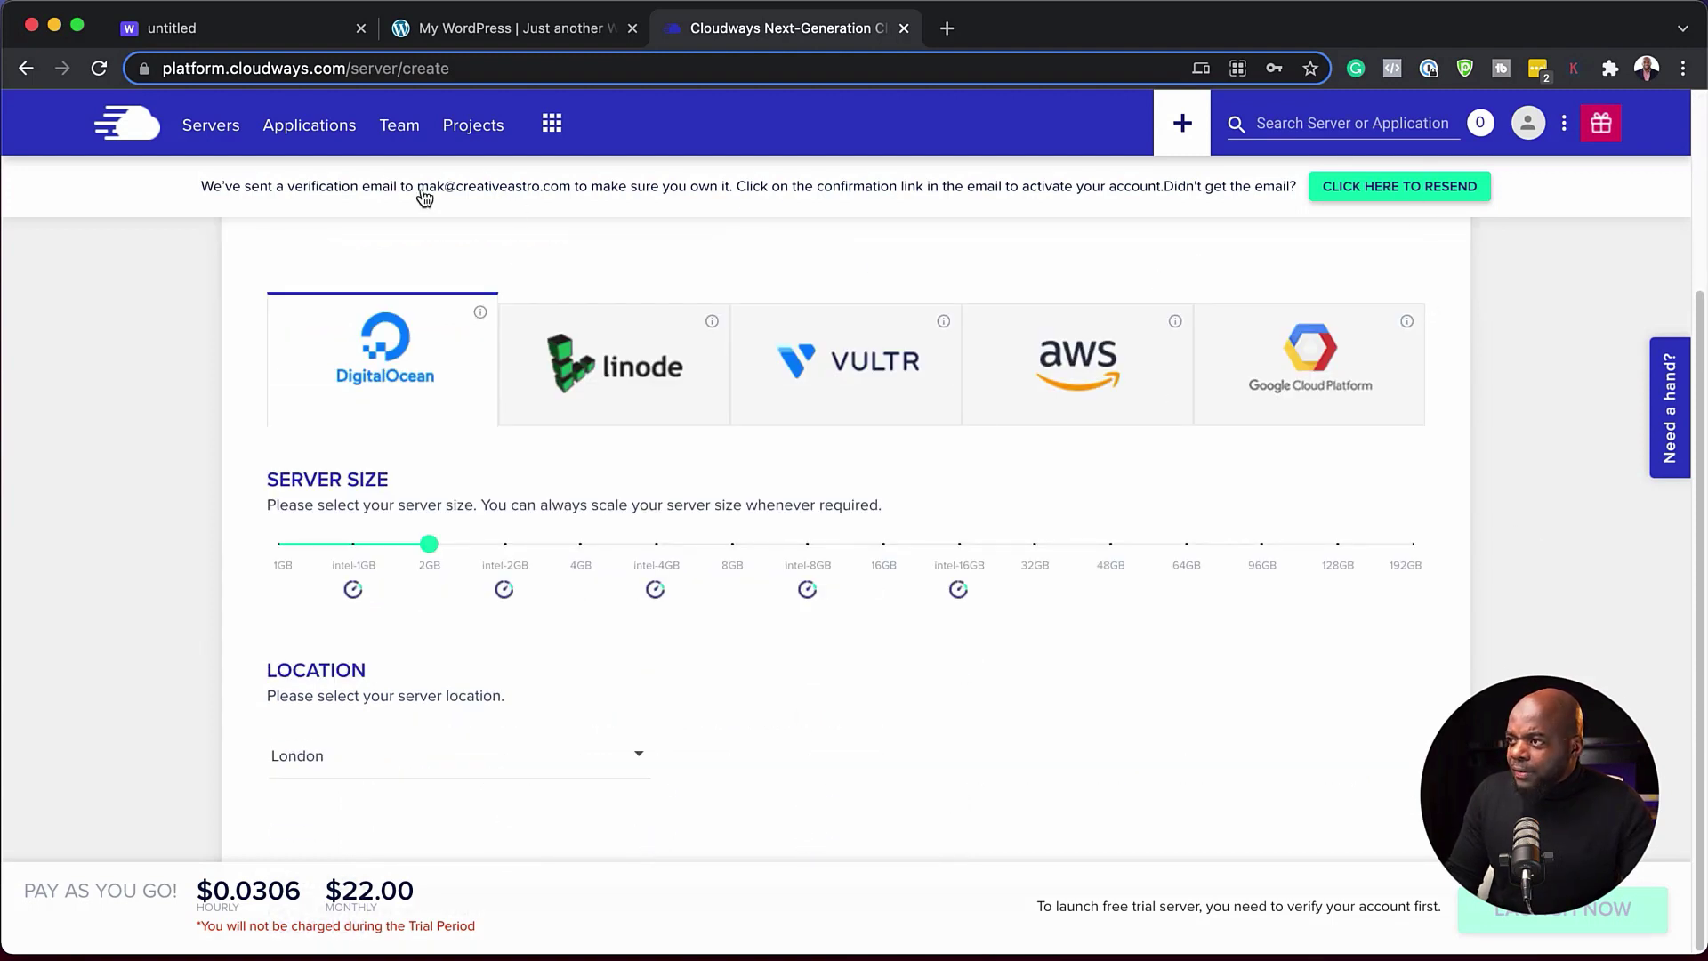
{"action": "left_click_drag", "start_coordinate": [418, 190], "coordinate": [562, 183]}
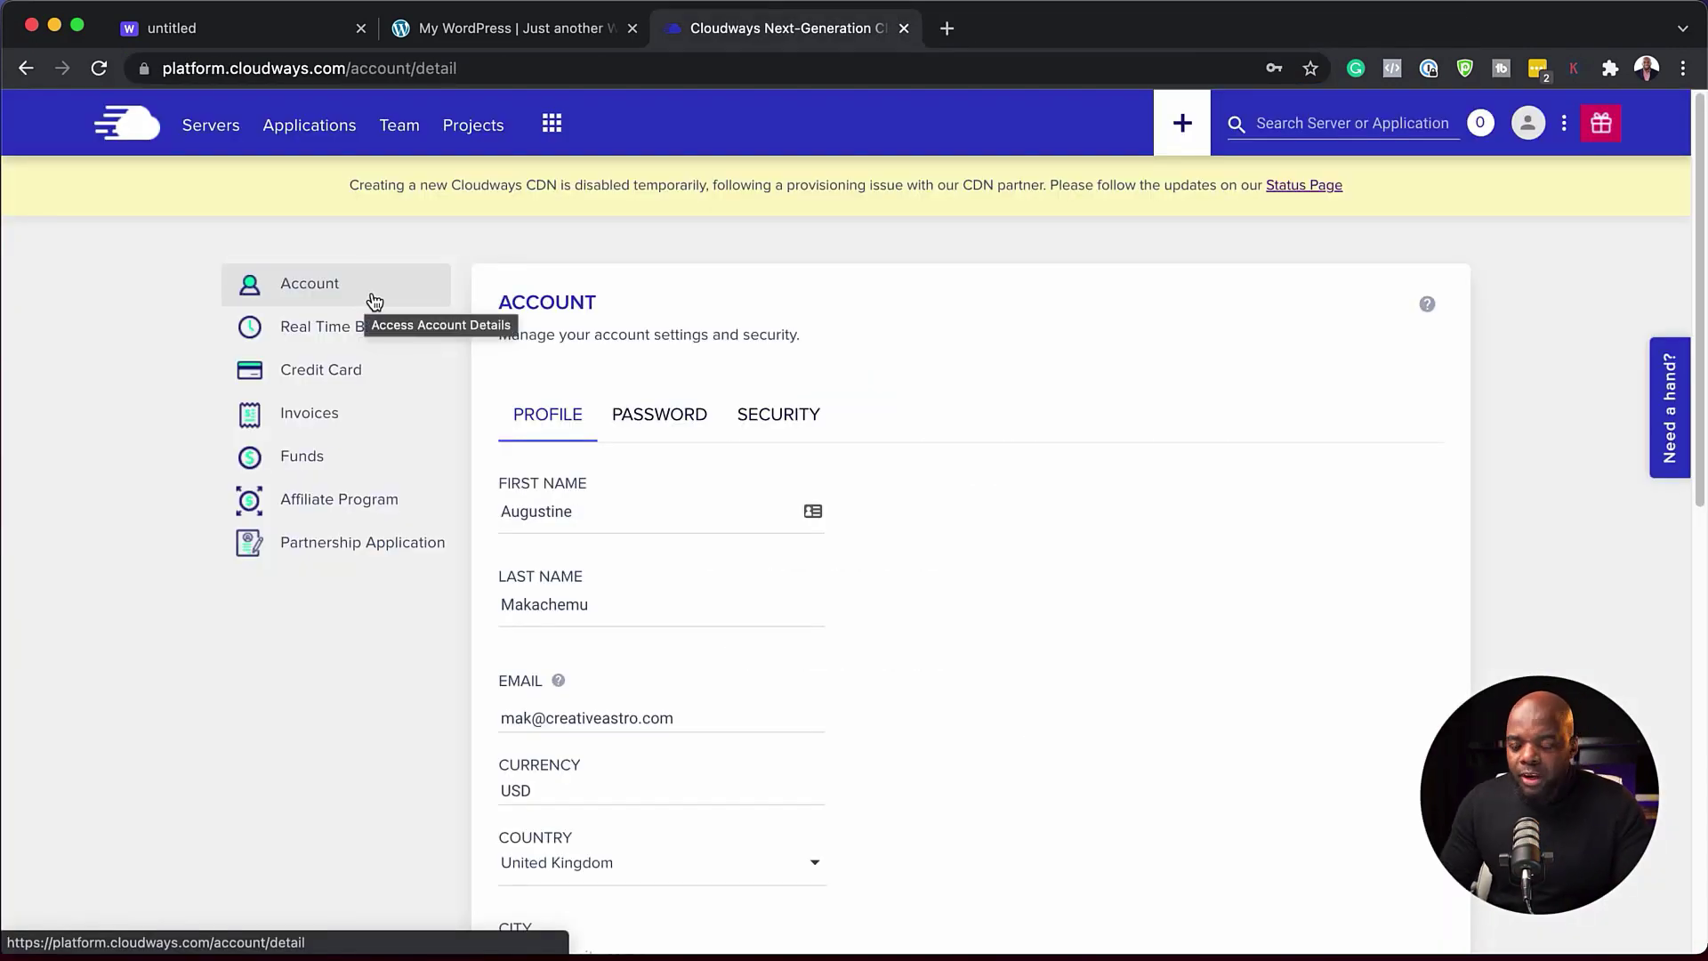
- Check the Credit Card billing page, then return to the Servers creation form
{"action": "left_click", "coordinate": [323, 370]}
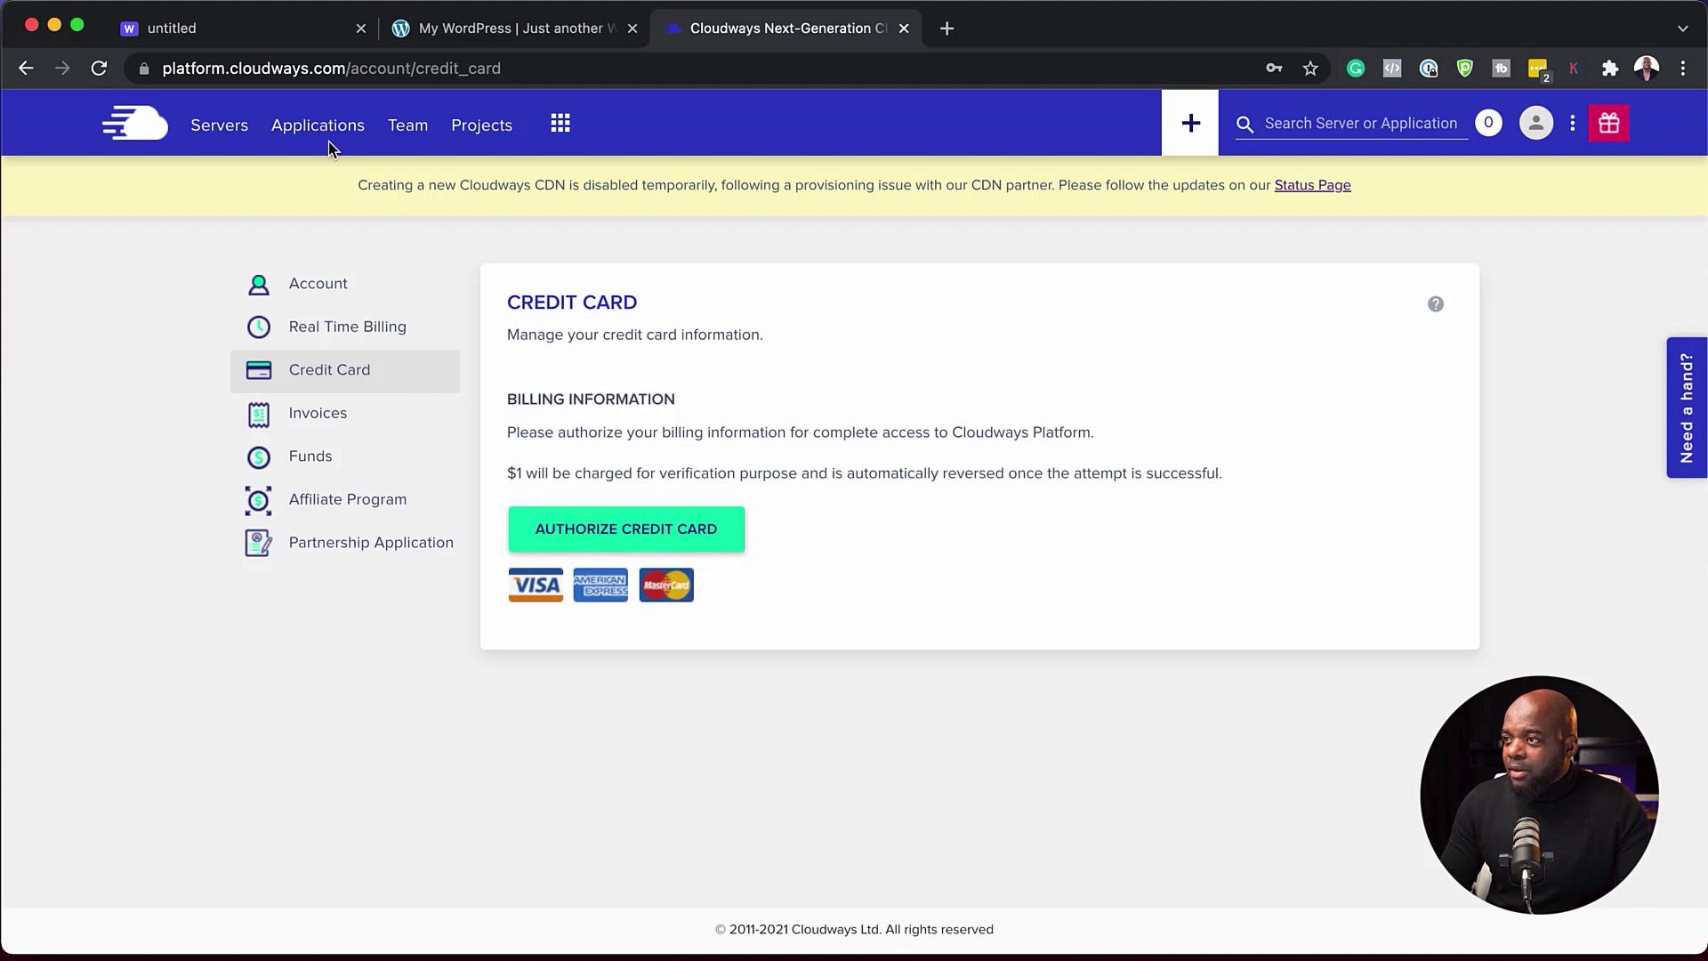
{"action": "left_click", "coordinate": [229, 131]}
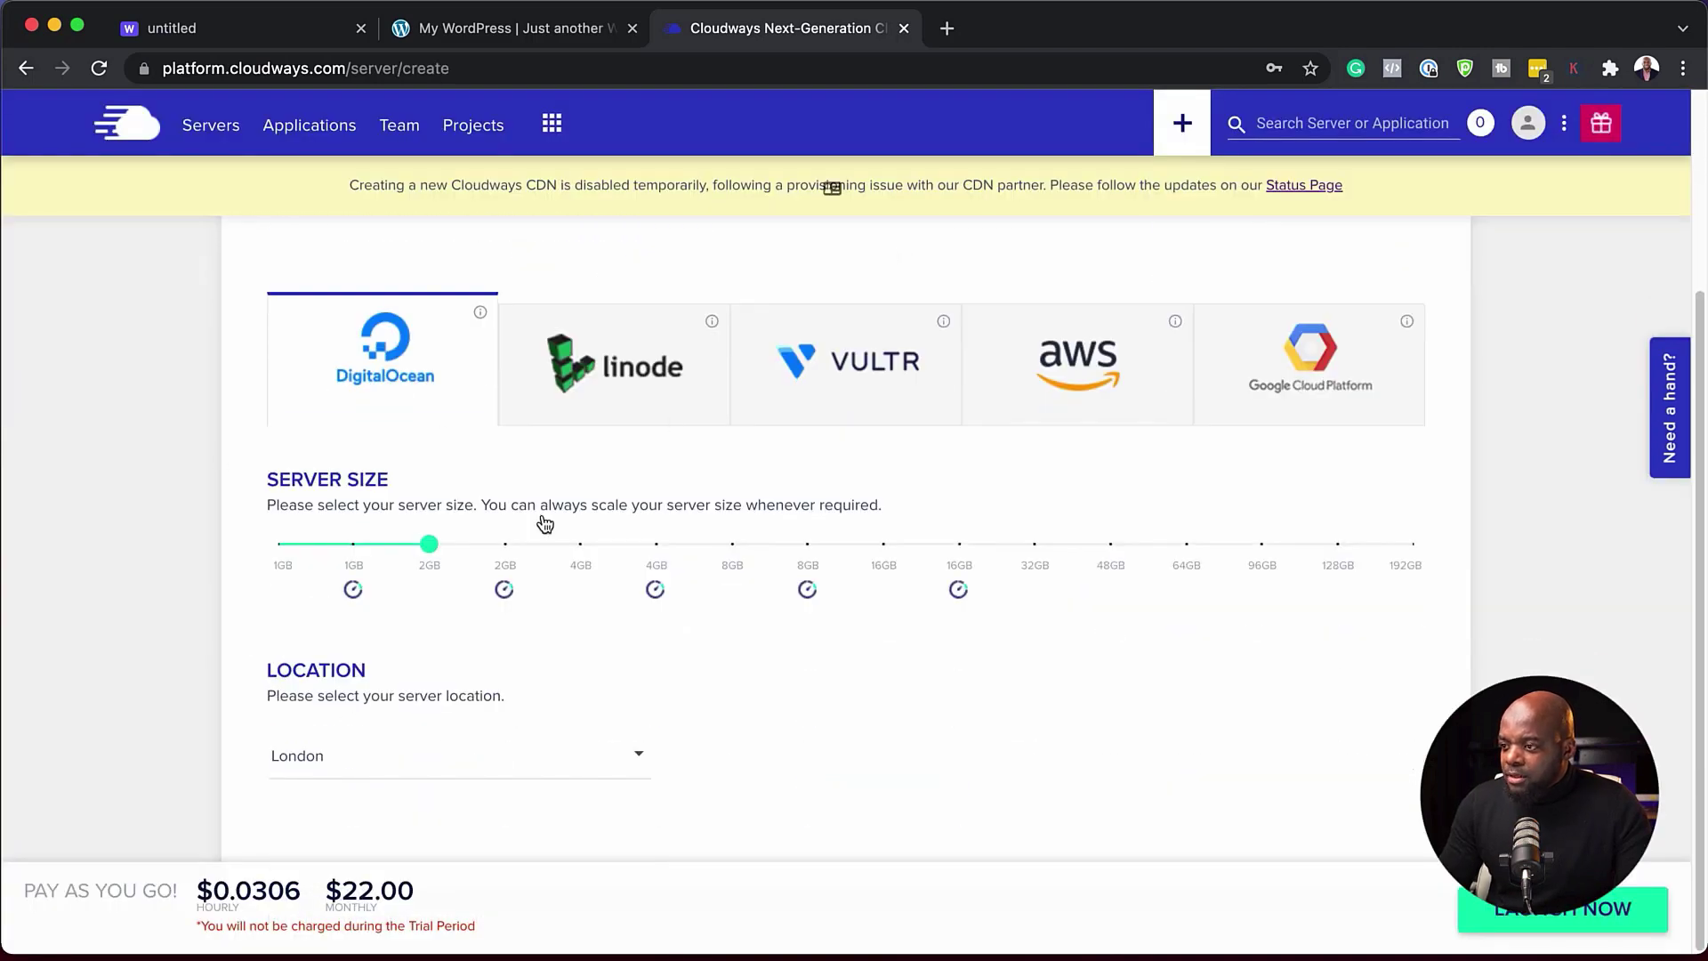
- Launch the 2GB DigitalOcean London server and wait on the Servers list for setup to finish
{"action": "scroll", "coordinate": [895, 706], "scroll_direction": "up", "scroll_amount": 1}
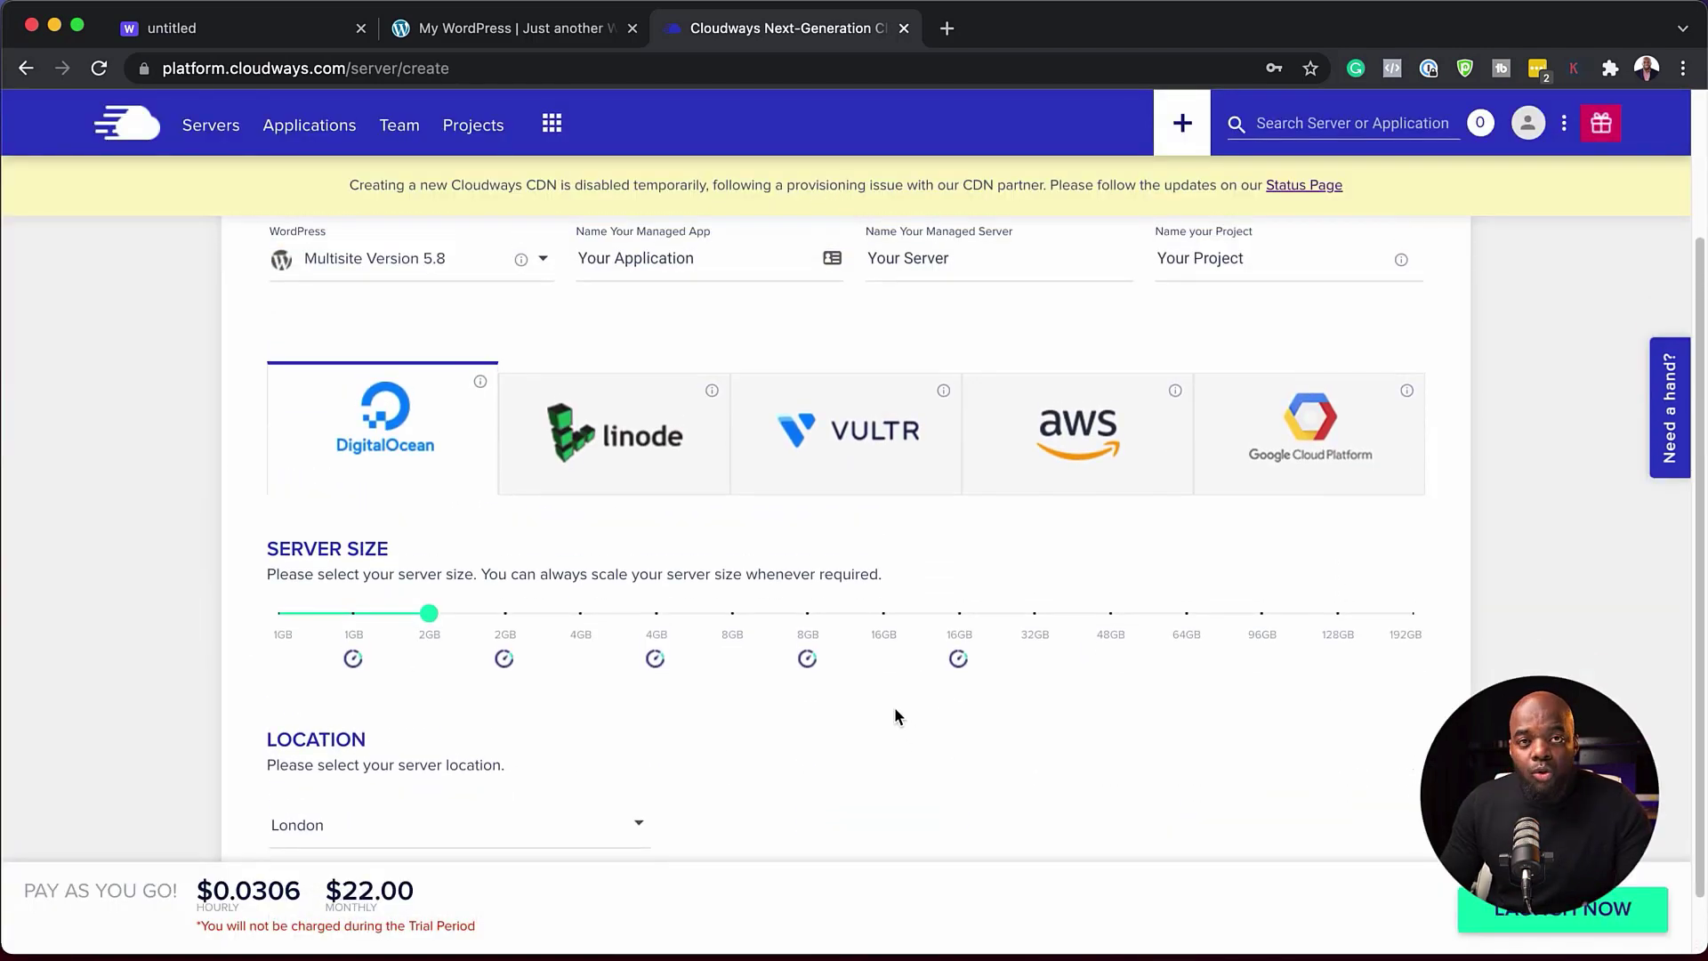
{"action": "left_click", "coordinate": [1493, 912]}
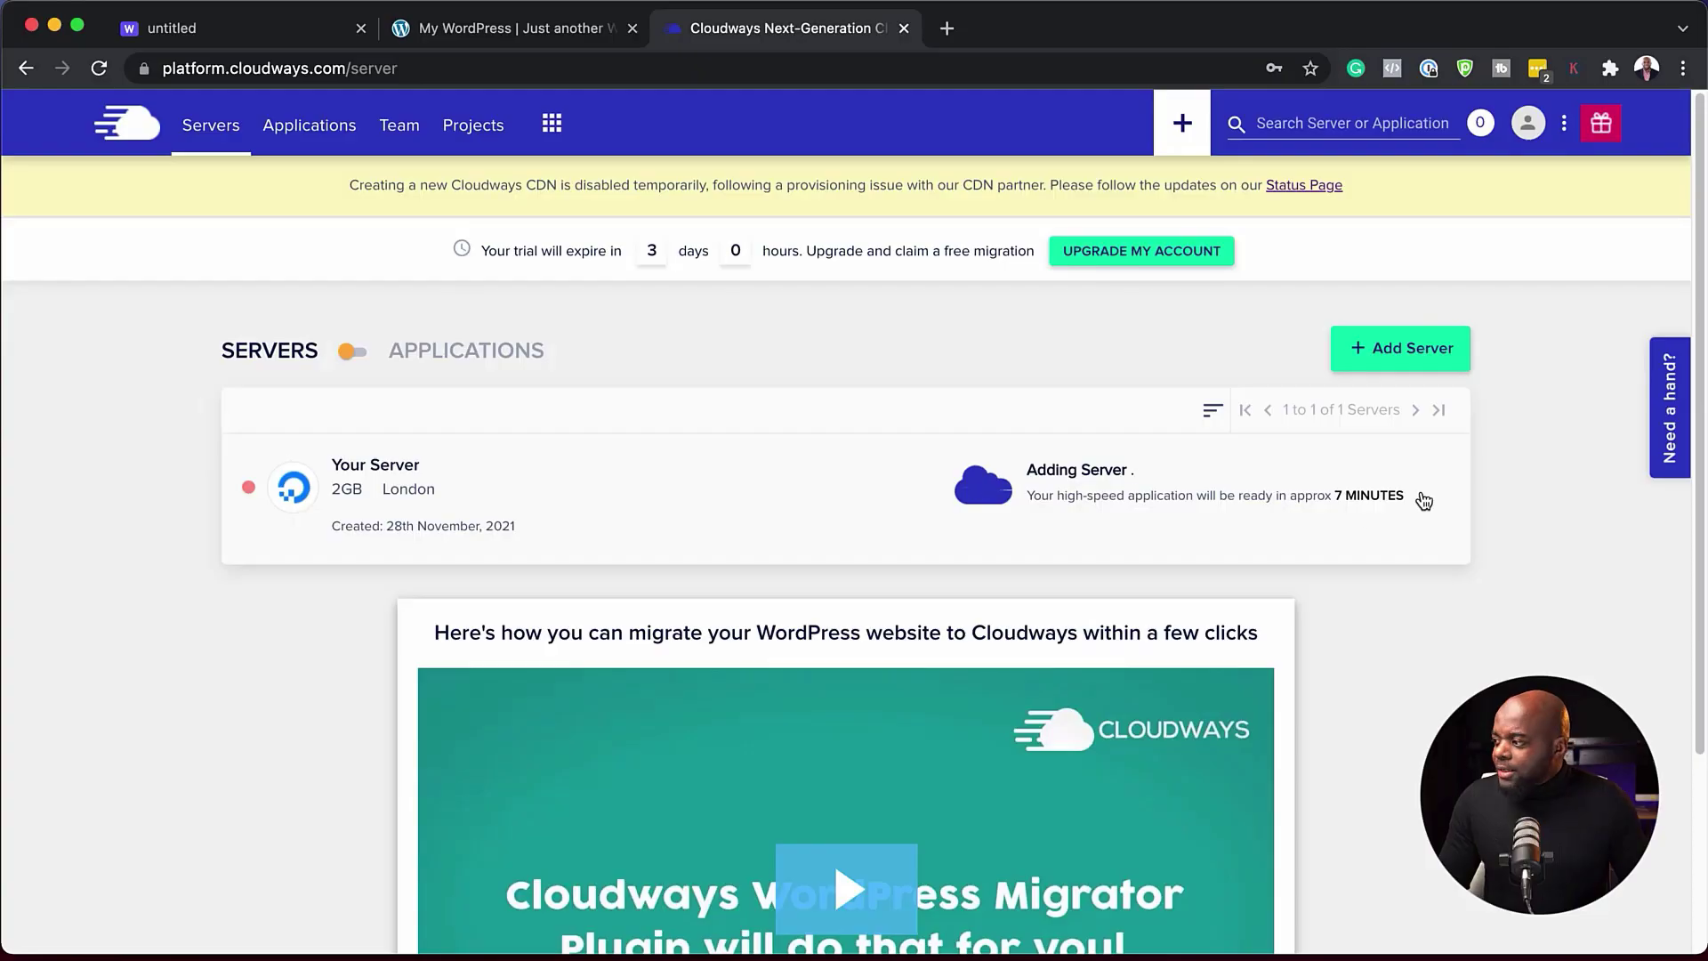
{"action": "left_click_drag", "start_coordinate": [1412, 496], "coordinate": [1039, 498]}
{"action": "left_click", "coordinate": [1031, 510]}
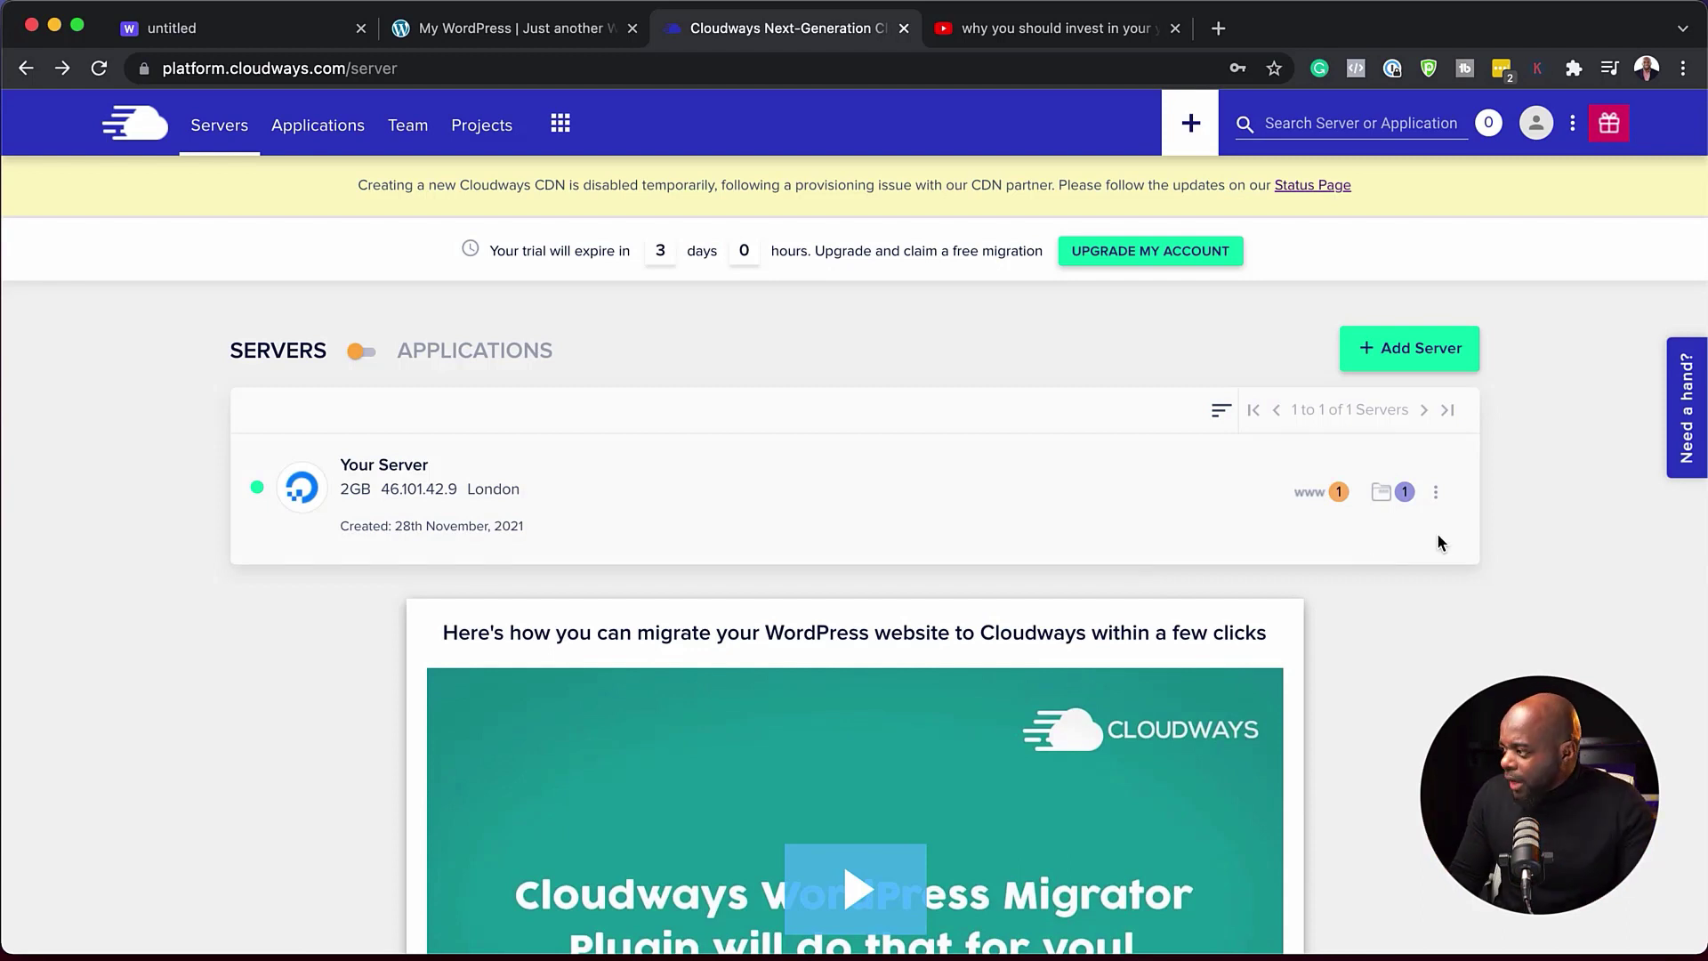
- Open Your Application from the server's app list and review its URL, admin panel and MySQL credentials
{"action": "left_click", "coordinate": [1308, 497]}
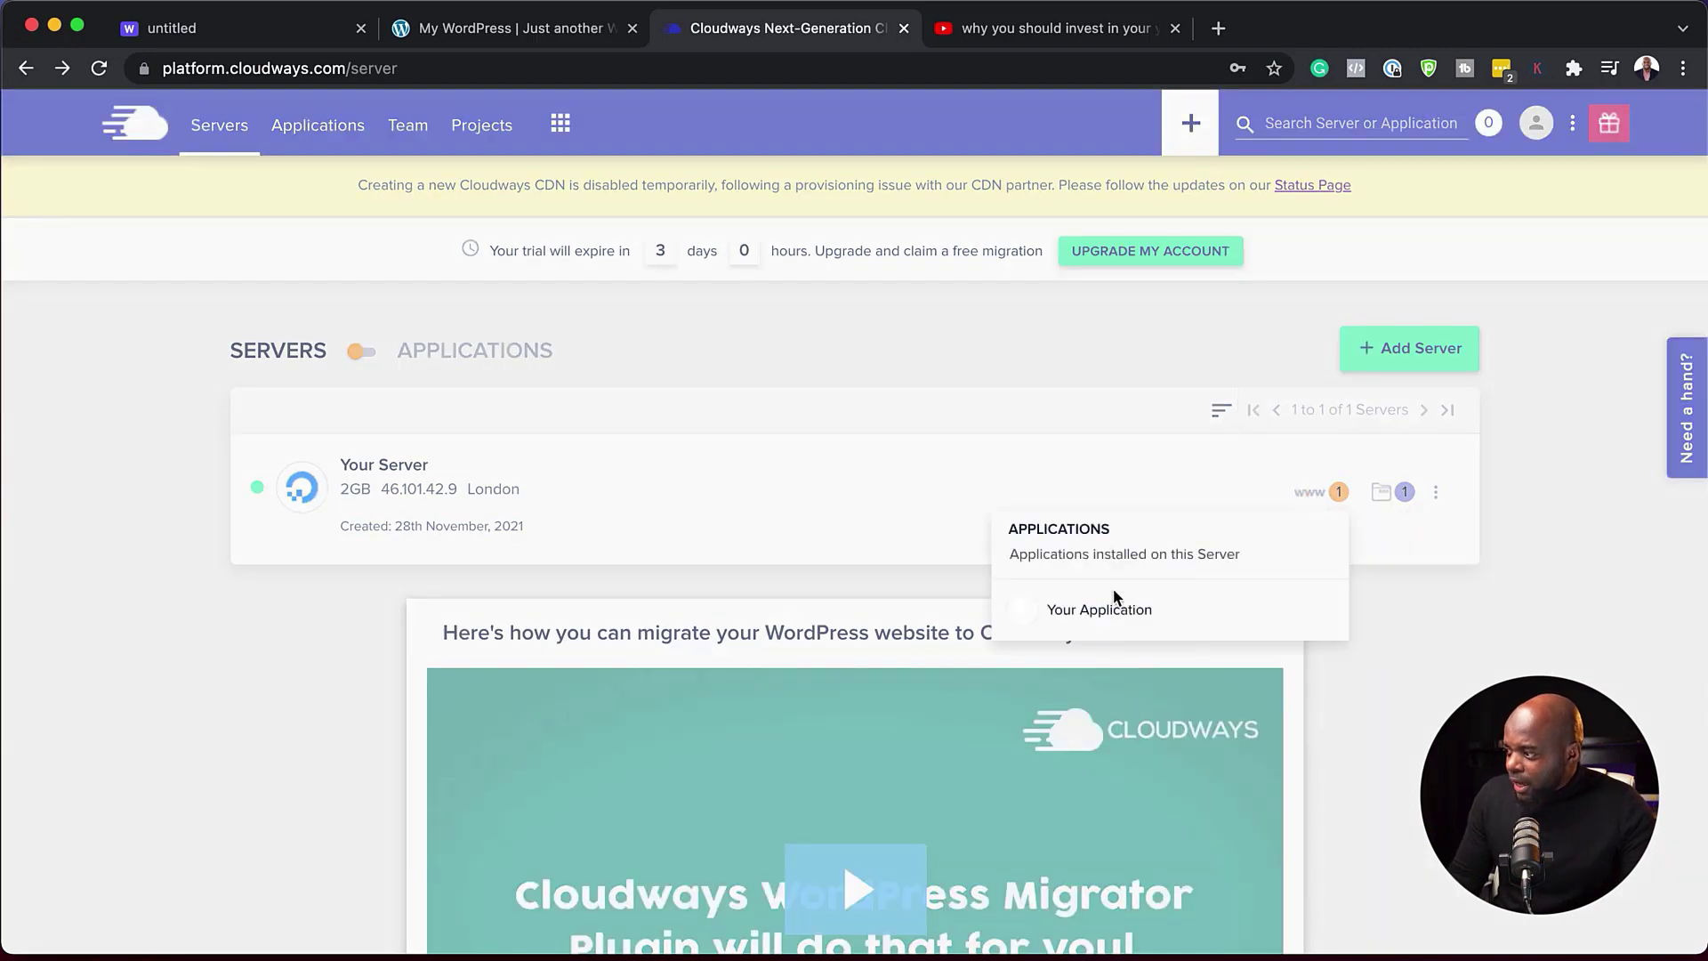
{"action": "left_click", "coordinate": [1094, 612]}
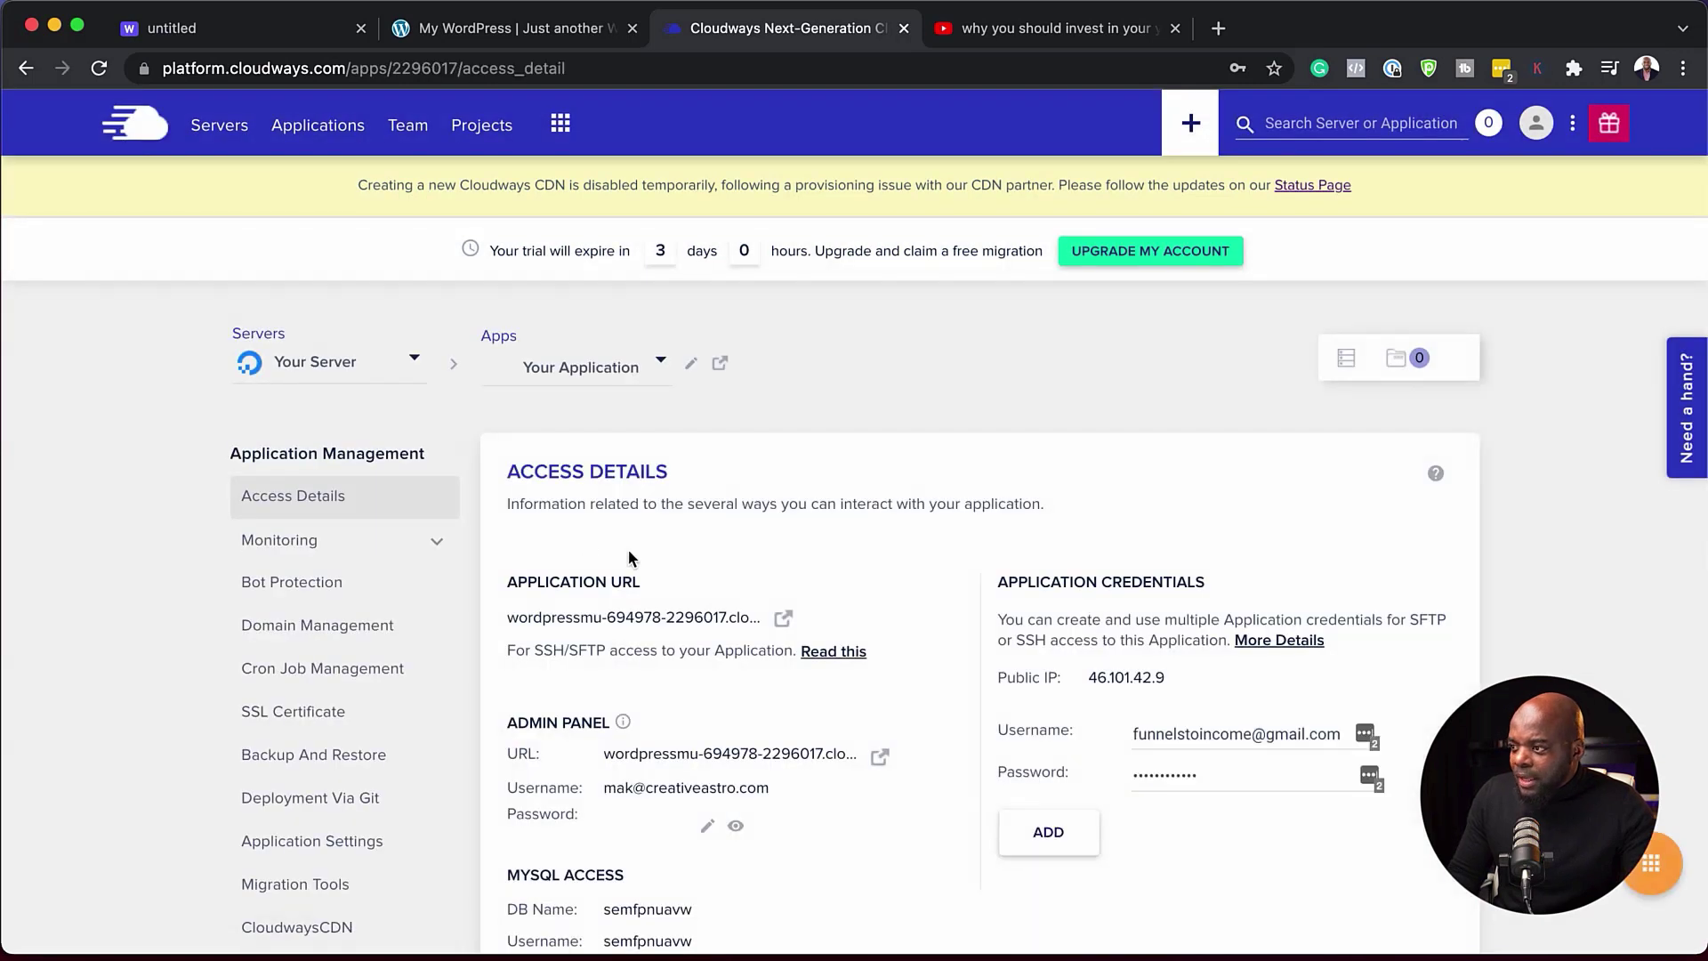
{"action": "scroll", "coordinate": [842, 533], "scroll_direction": "down", "scroll_amount": 2}
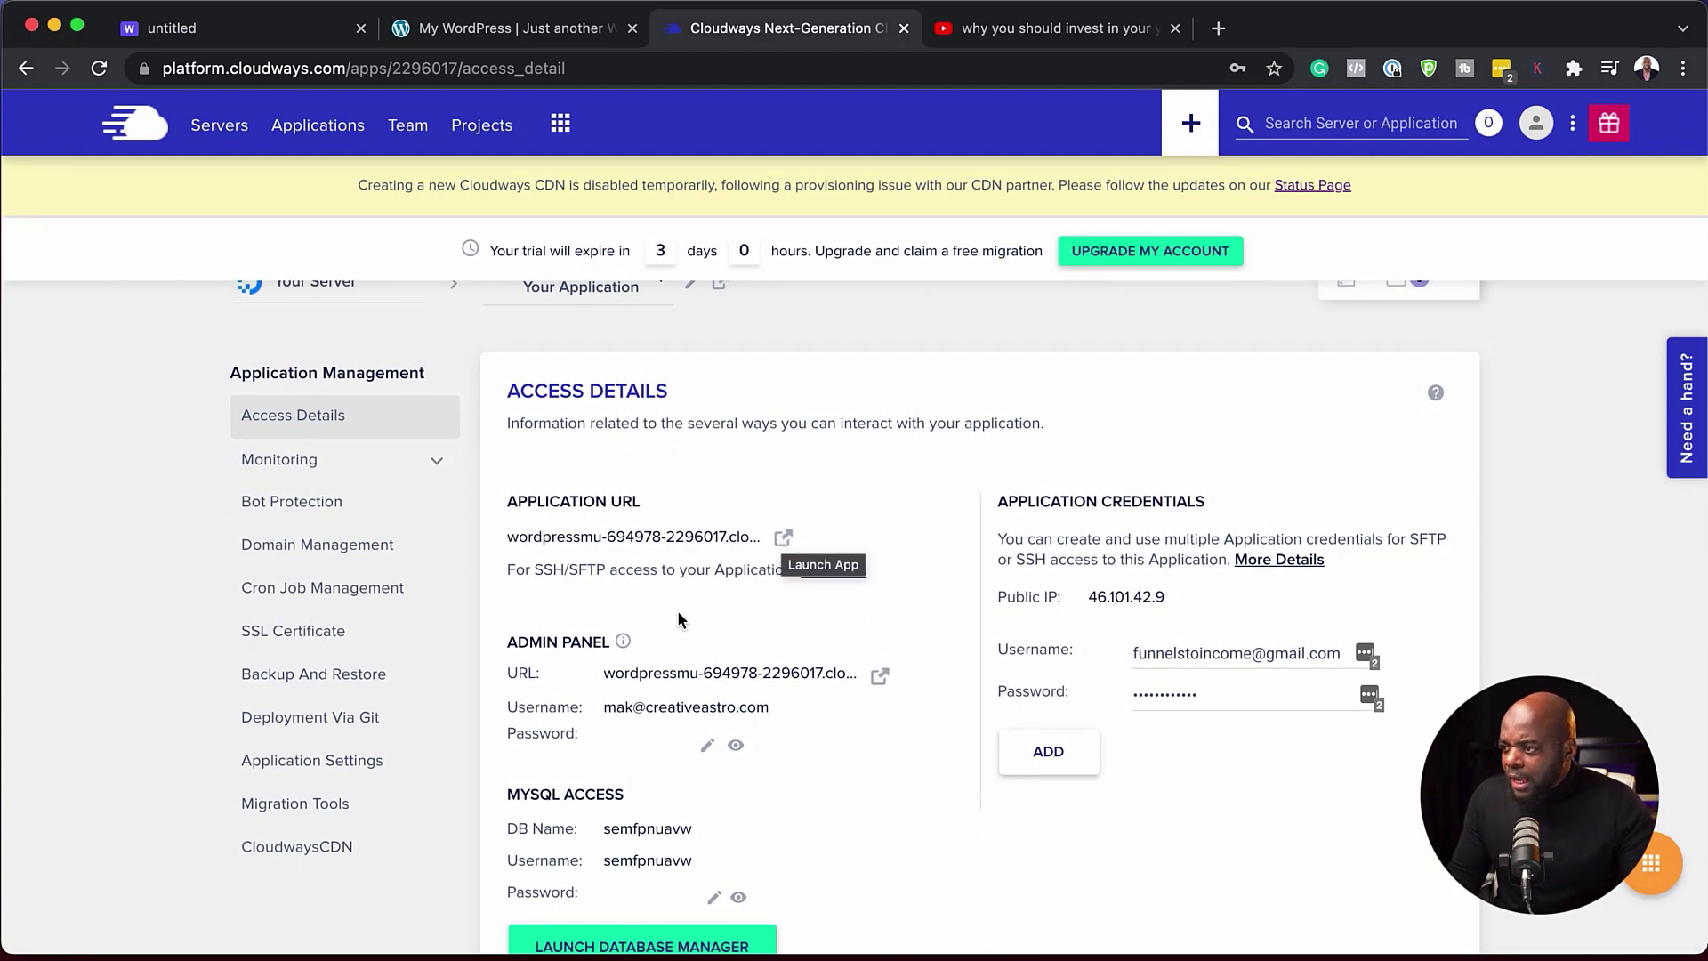
{"action": "scroll", "coordinate": [680, 614], "scroll_direction": "down", "scroll_amount": 1}
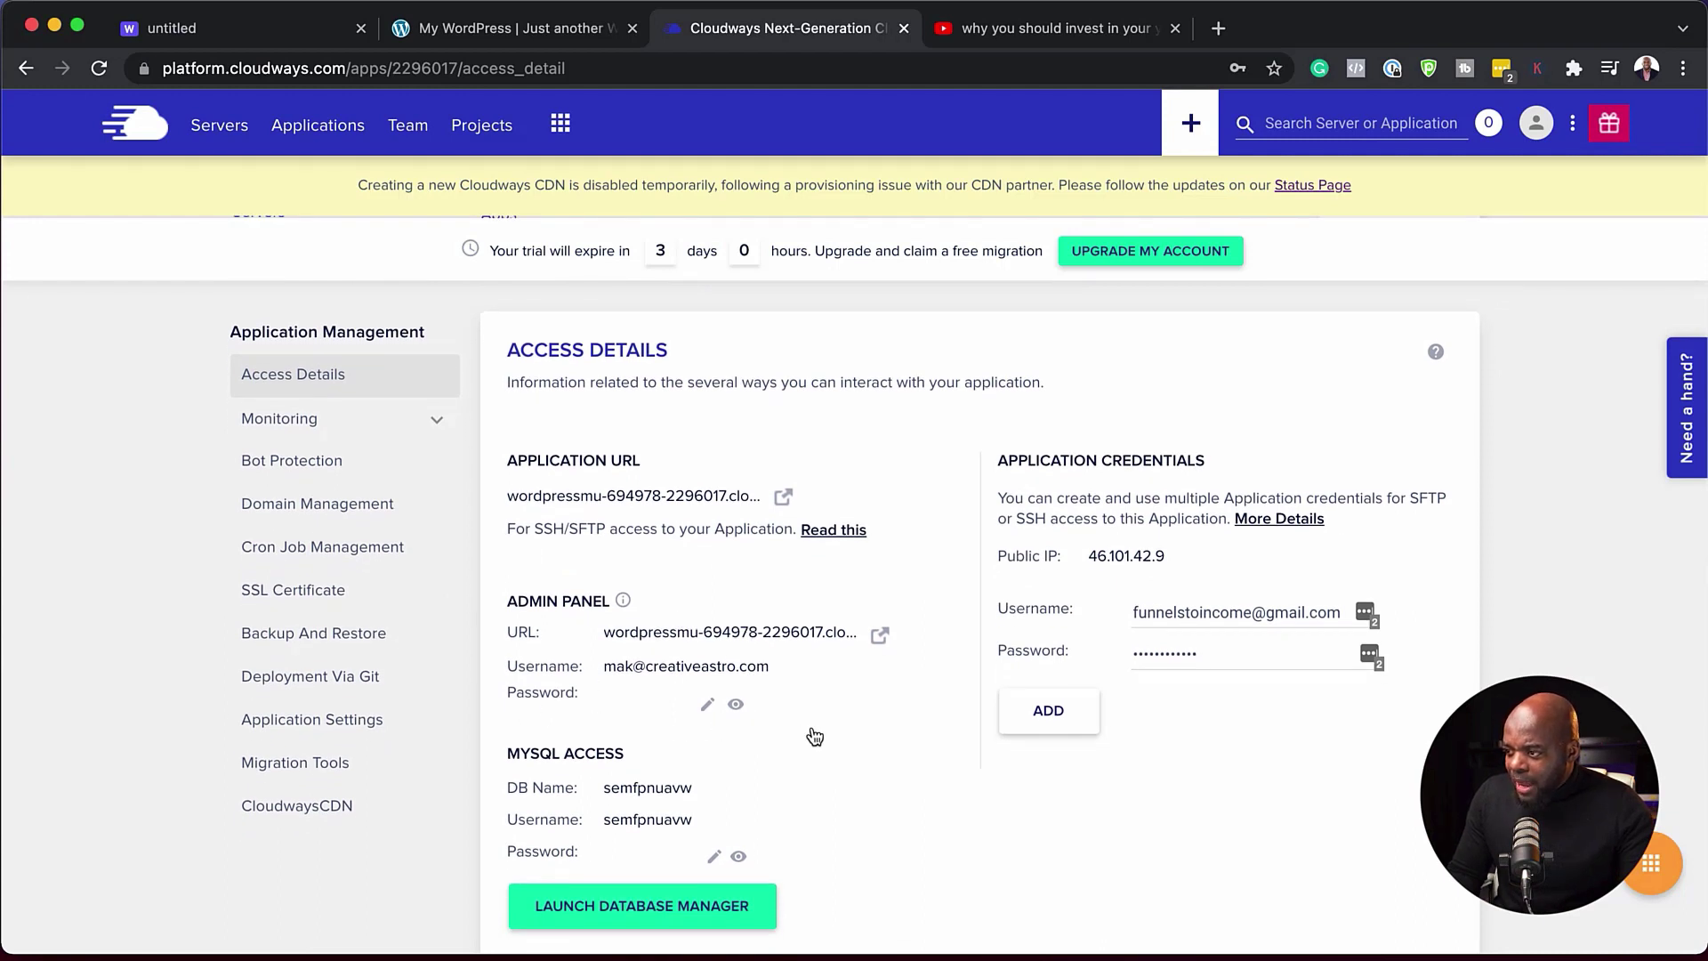
{"action": "scroll", "coordinate": [819, 727], "scroll_direction": "down", "scroll_amount": 2}
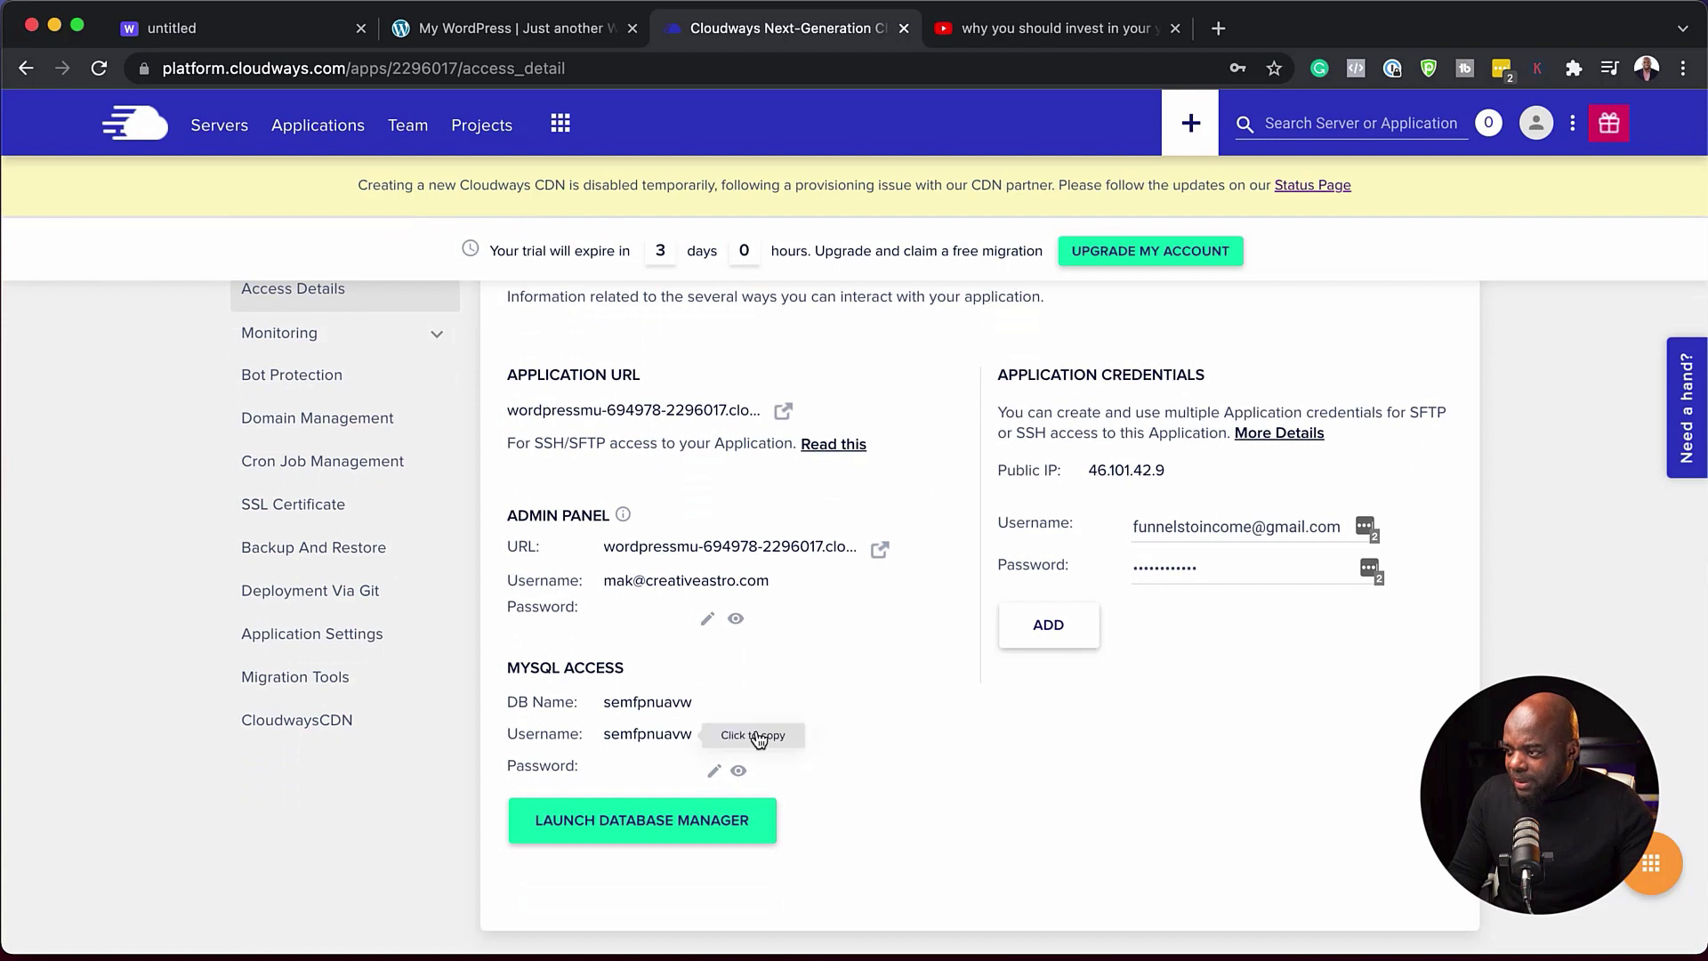
{"action": "scroll", "coordinate": [893, 725], "scroll_direction": "up", "scroll_amount": 2}
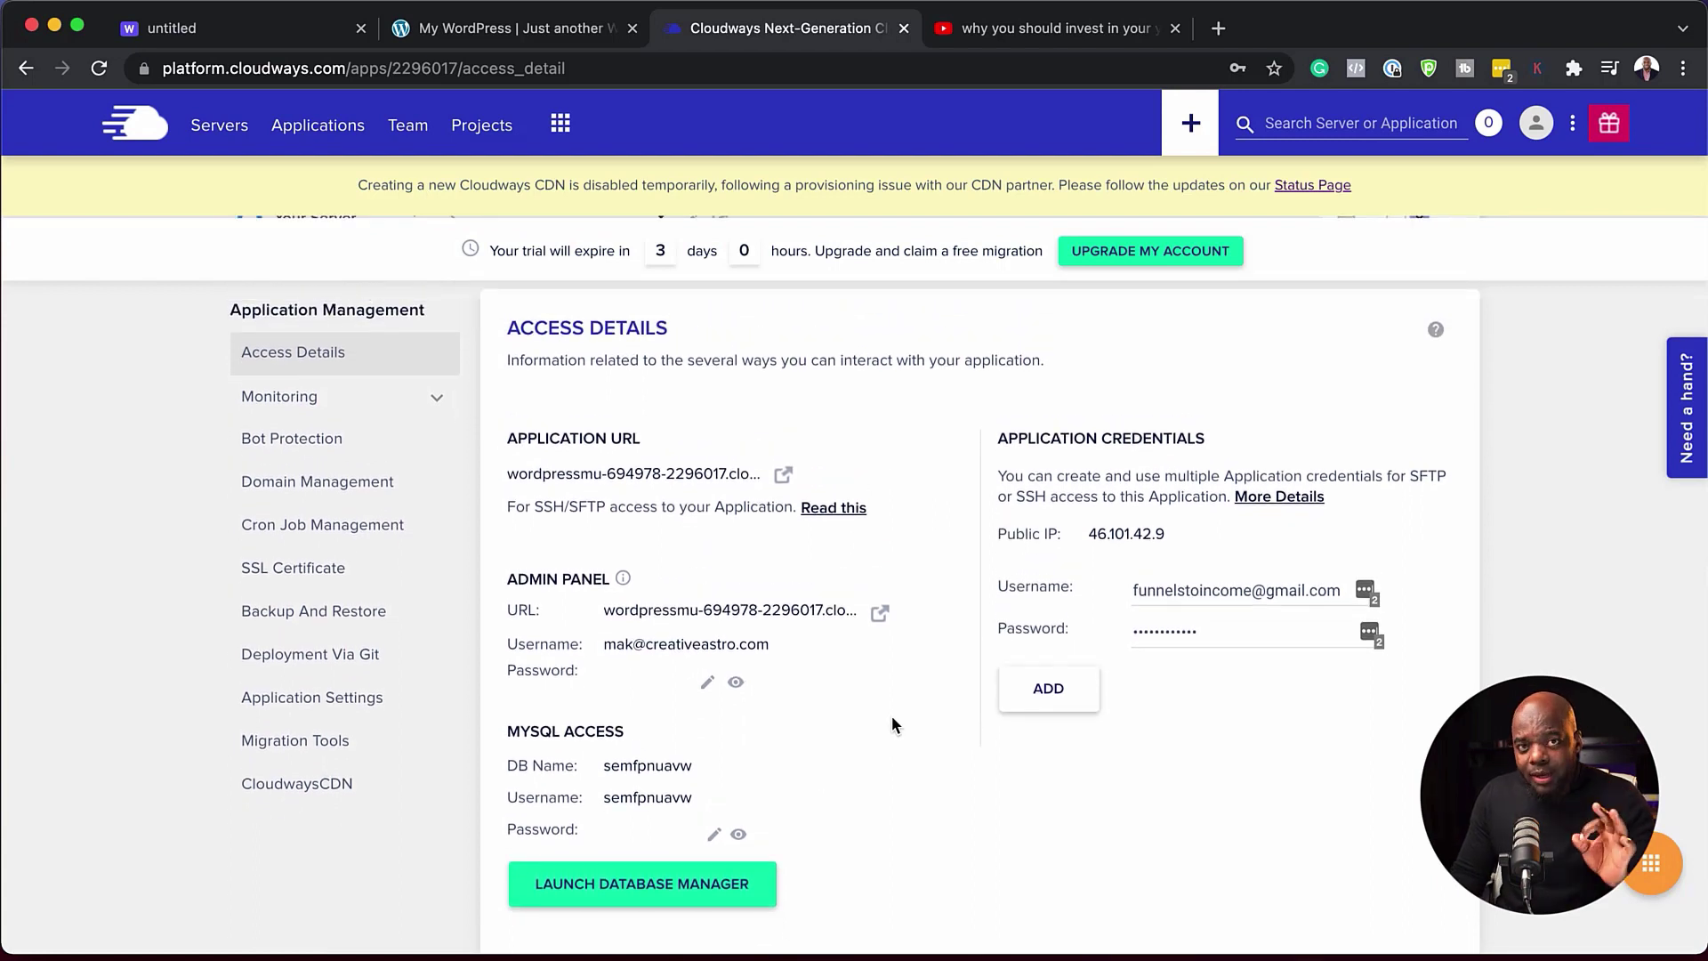
- Open the new WordPress site in a new tab and go to its /wp-admin login page
{"action": "left_click", "coordinate": [880, 616]}
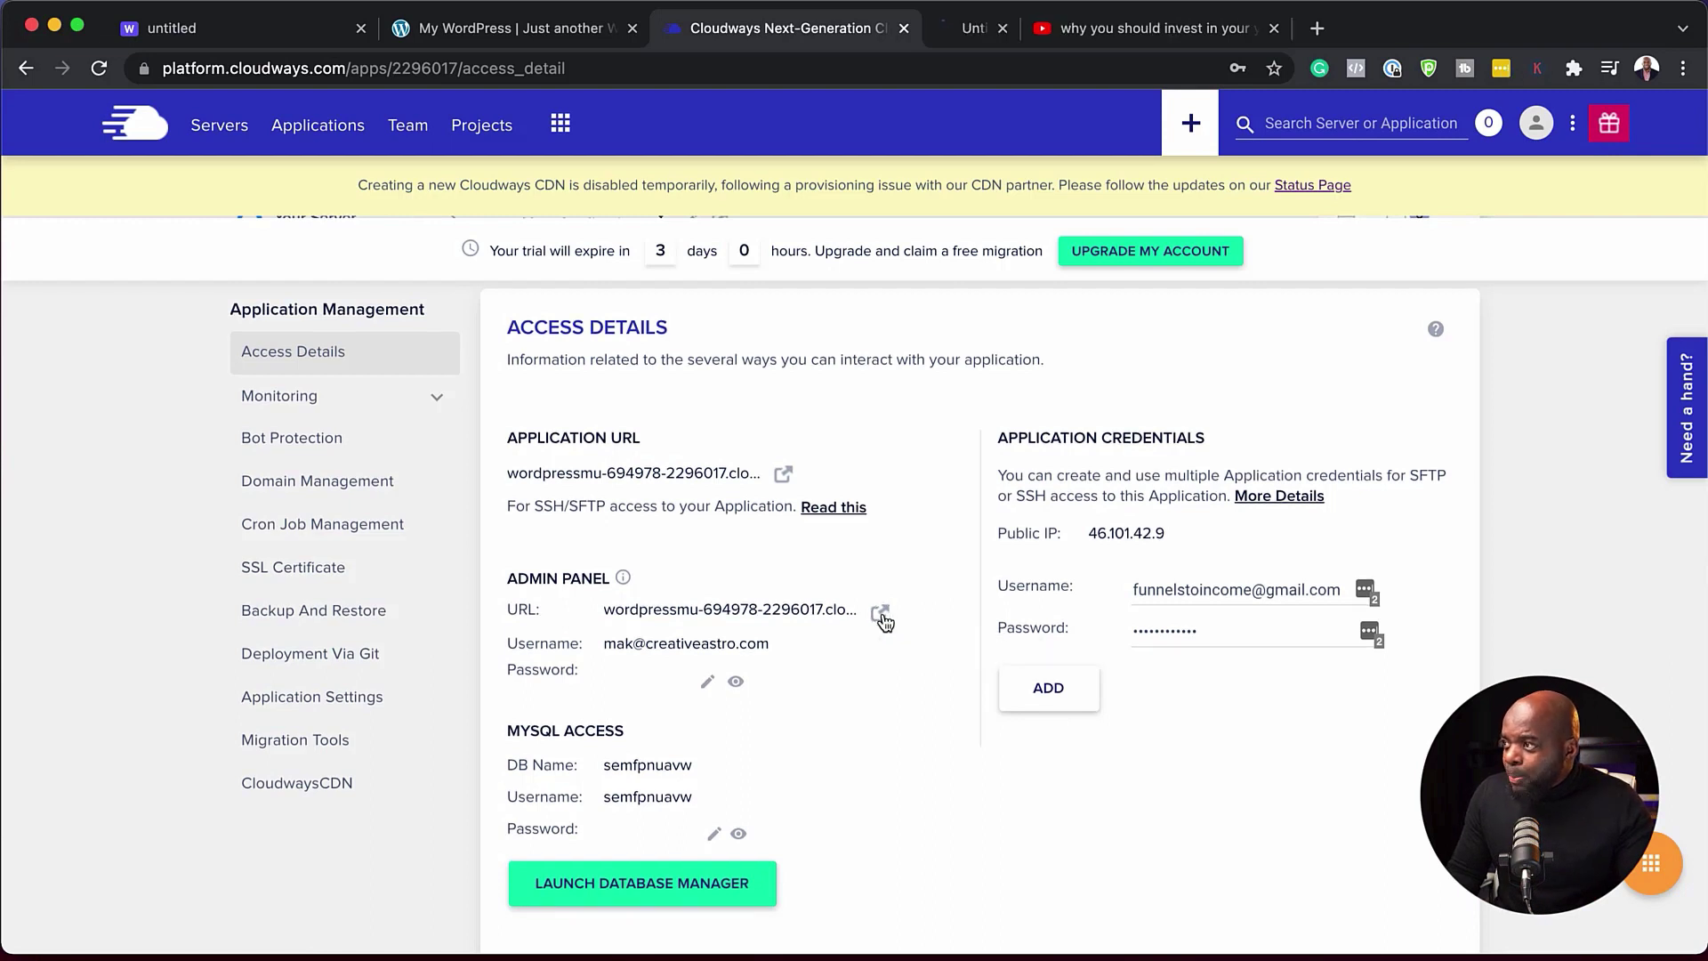
{"action": "left_click", "coordinate": [1048, 36]}
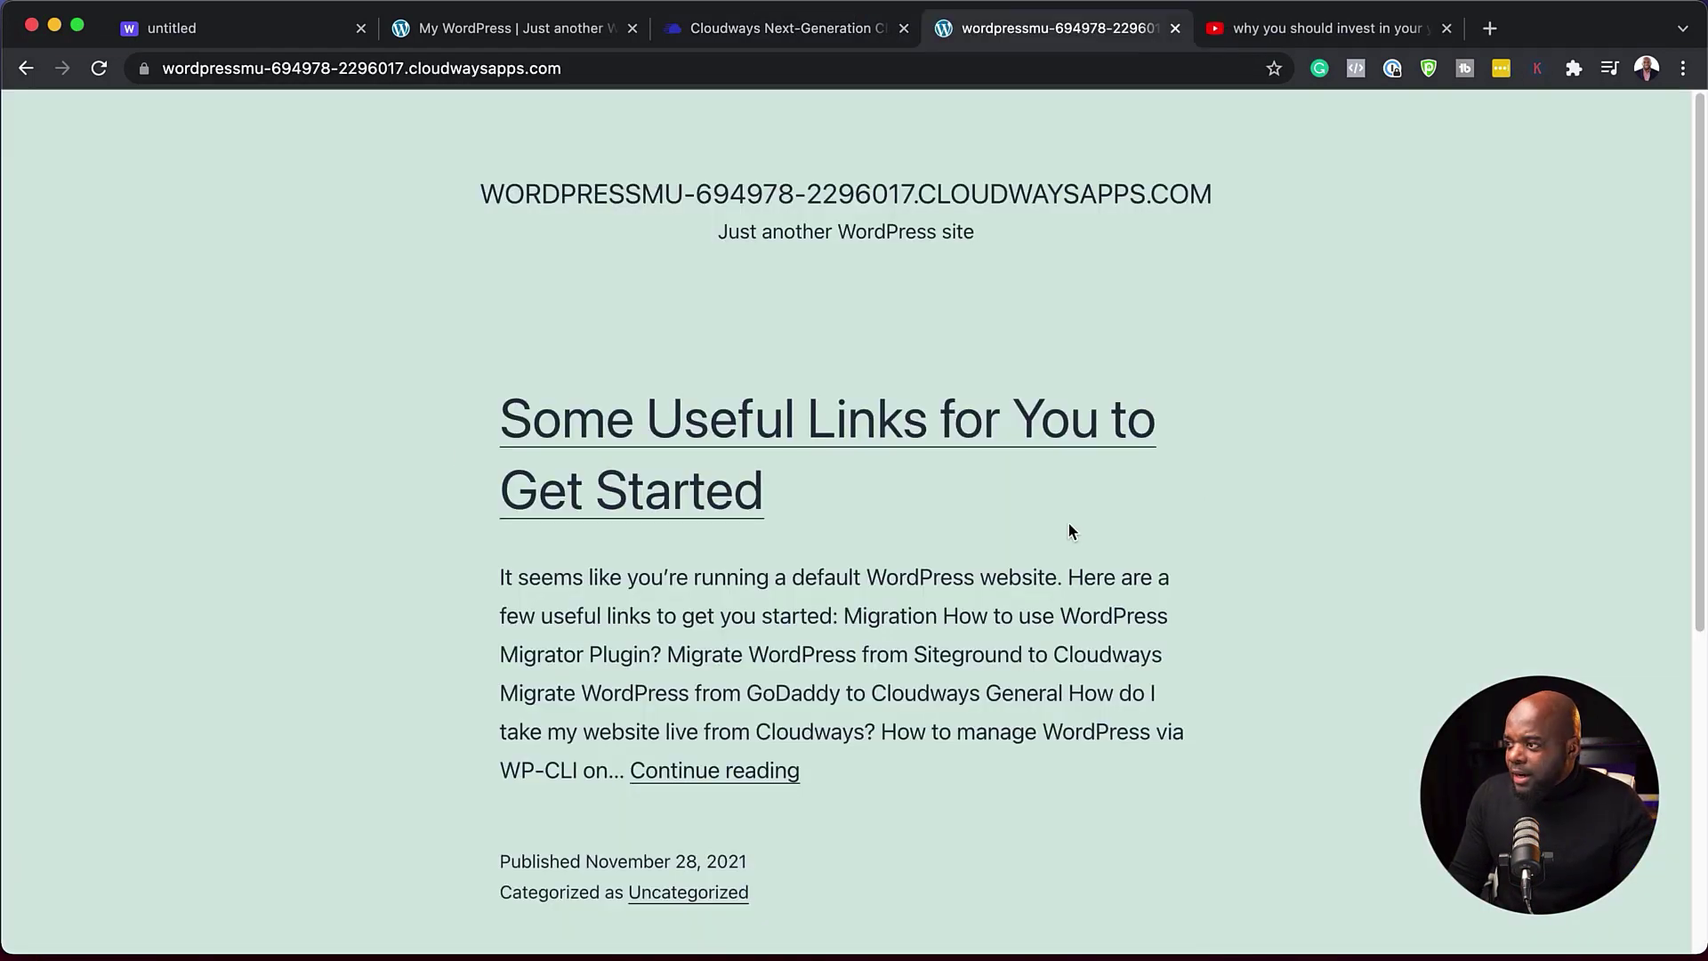
{"action": "scroll", "coordinate": [836, 640], "scroll_direction": "down", "scroll_amount": 5}
{"action": "scroll", "coordinate": [836, 641], "scroll_direction": "up", "scroll_amount": 2}
{"action": "scroll", "coordinate": [835, 641], "scroll_direction": "down", "scroll_amount": 2}
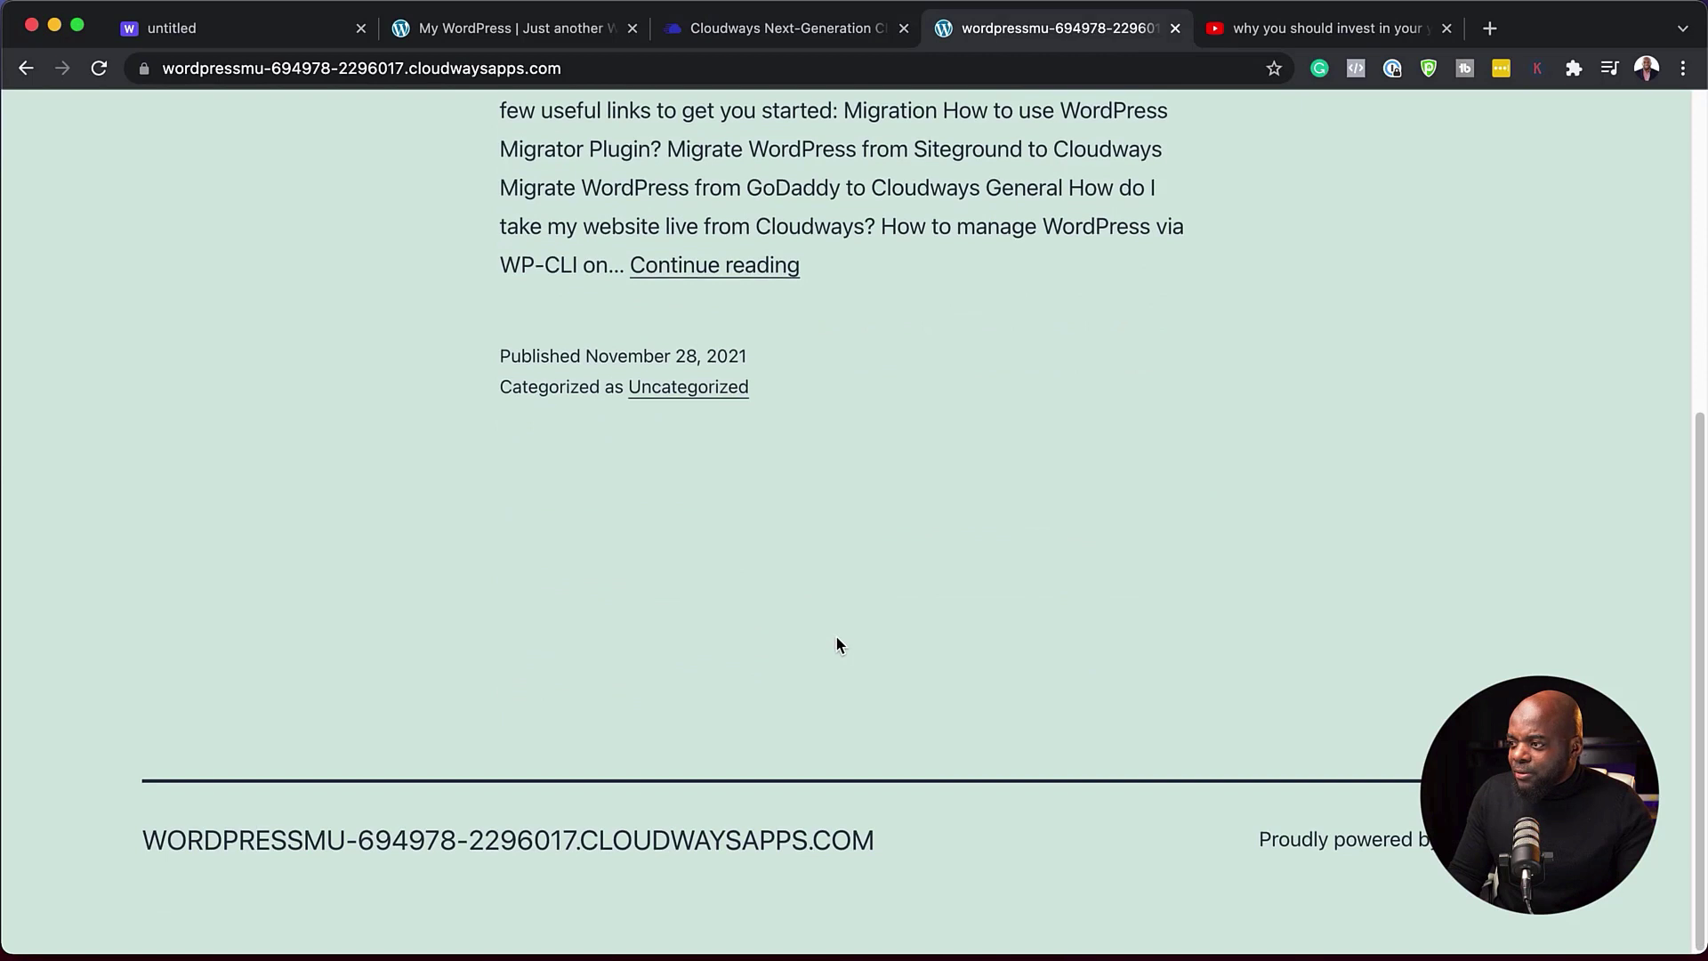
{"action": "scroll", "coordinate": [836, 641], "scroll_direction": "up", "scroll_amount": 5}
{"action": "left_click", "coordinate": [644, 67]}
{"action": "left_click", "coordinate": [652, 69]}
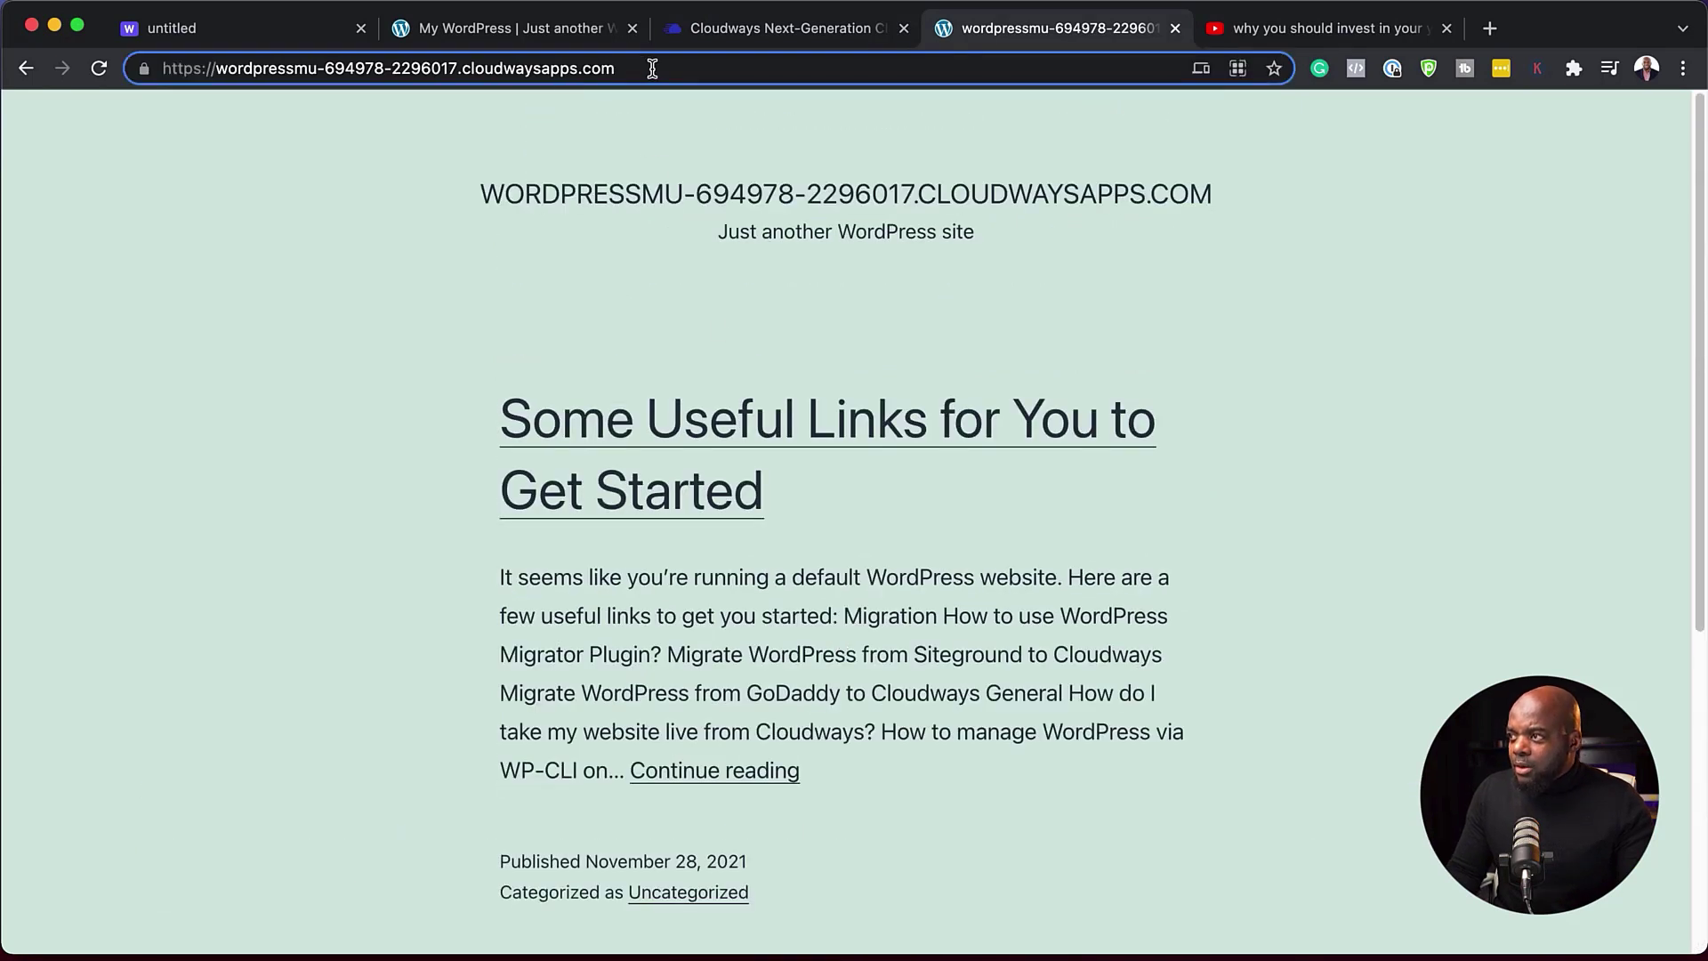
{"action": "type", "text": "/wp-admin"}
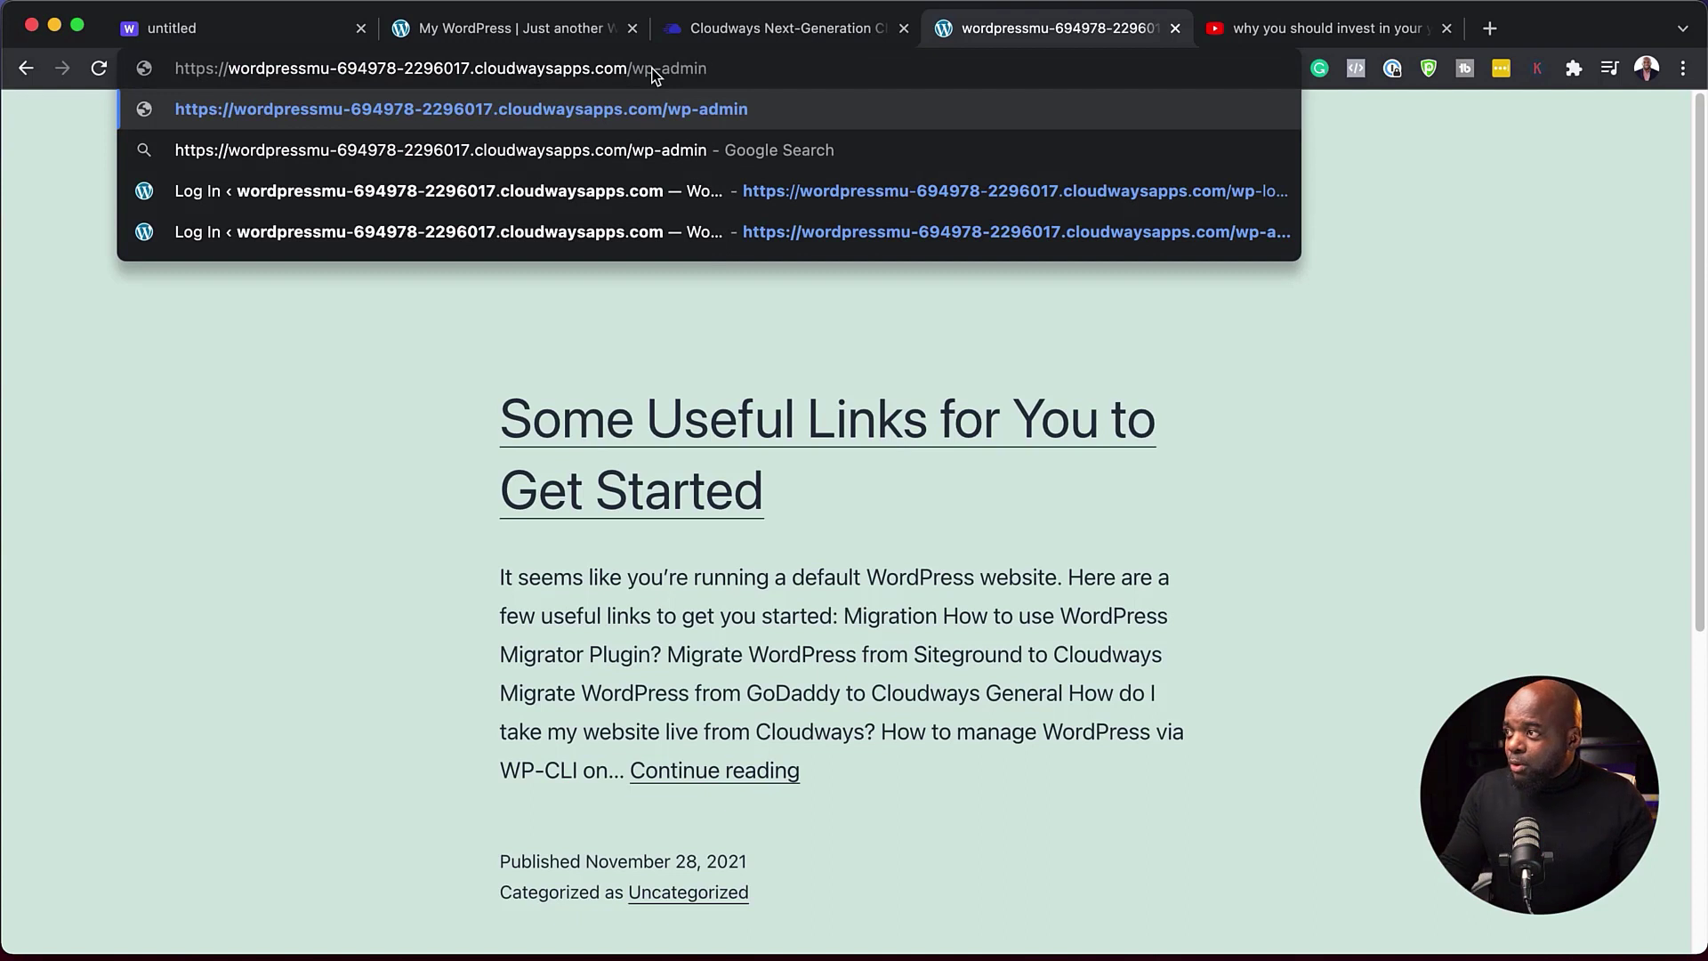
{"action": "key", "text": "Return"}
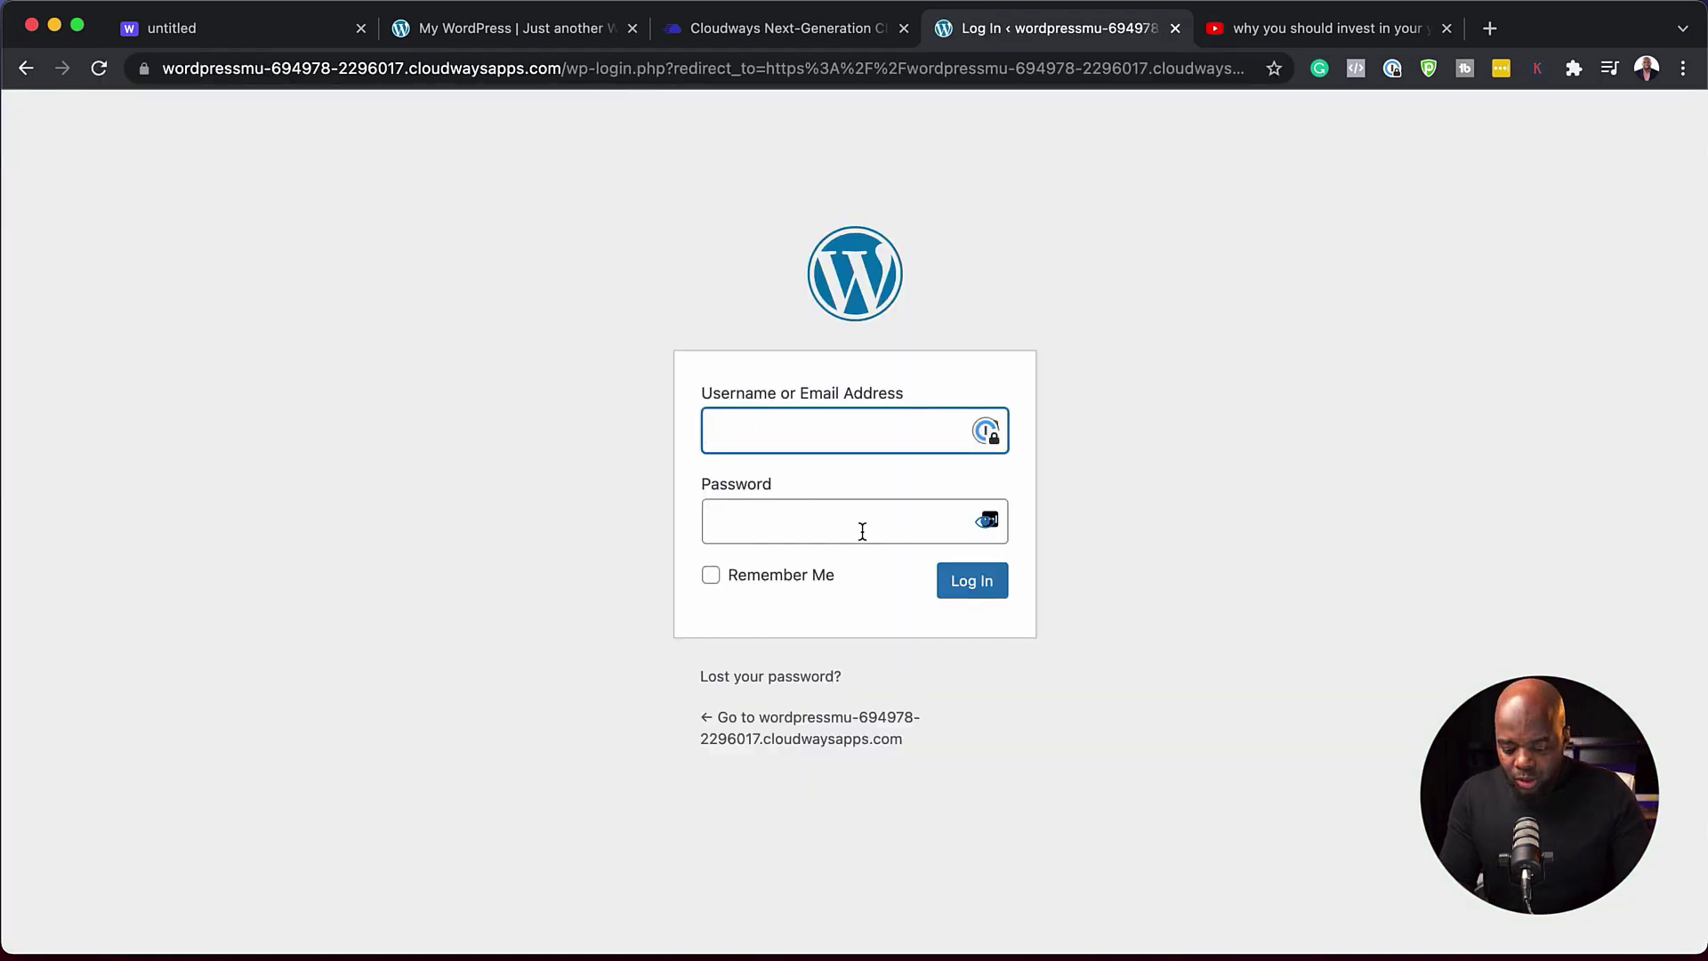
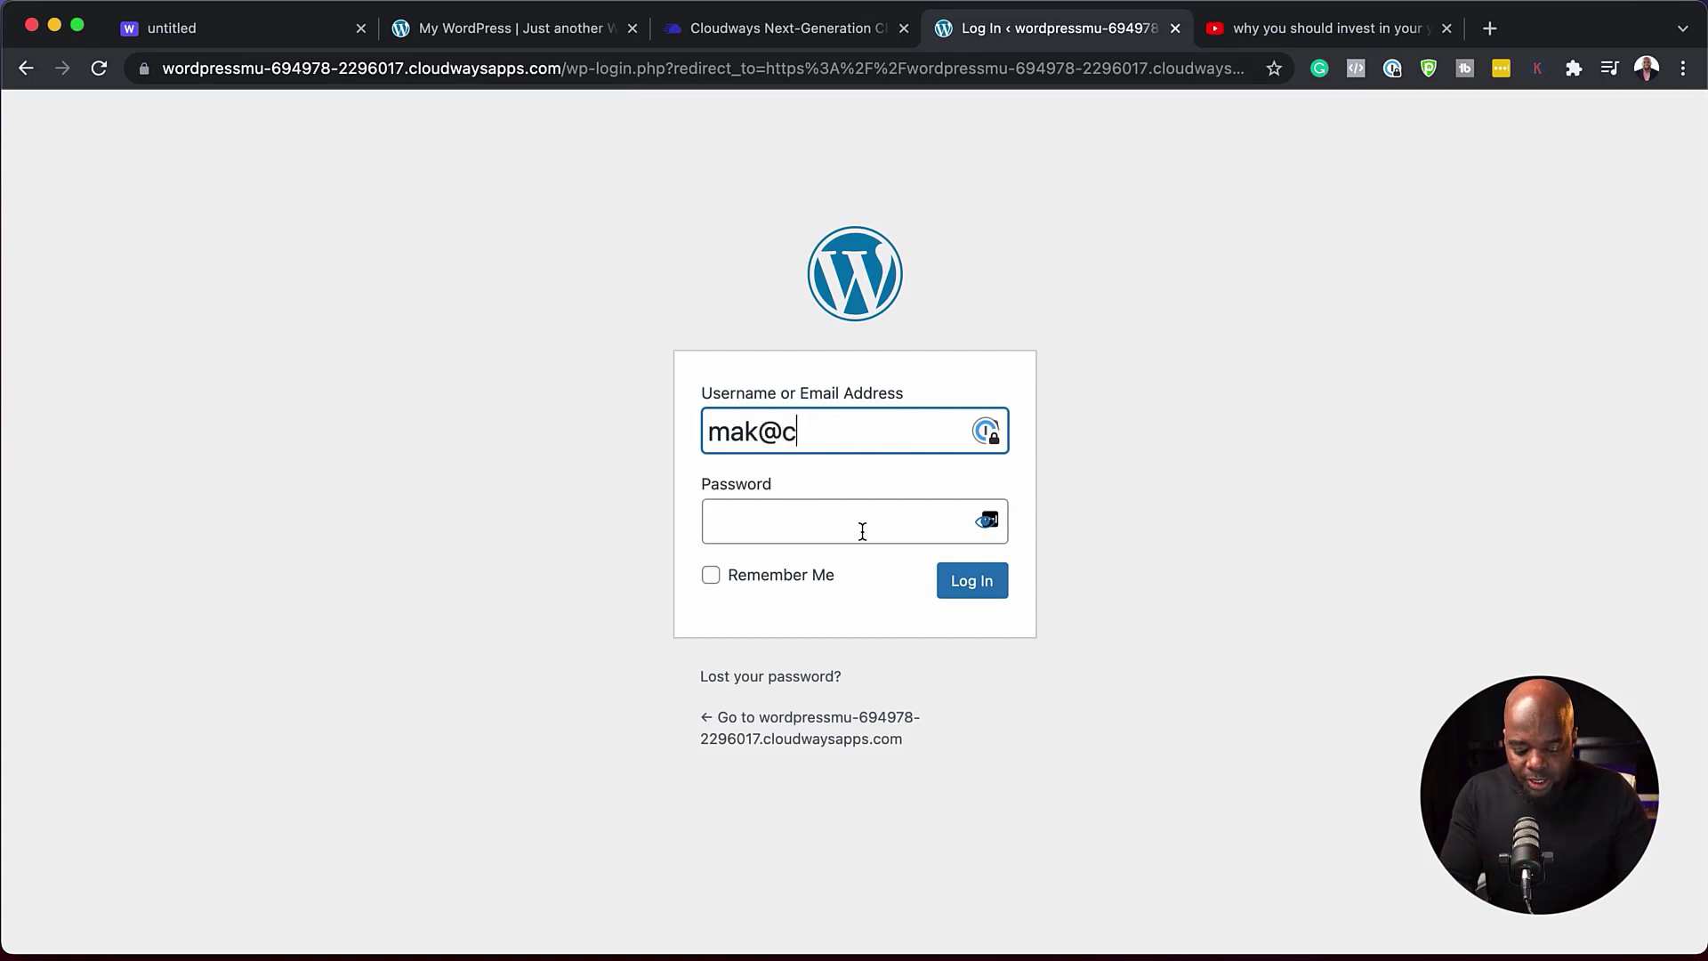
- Log in with the admin e-mail and the Cloudways password, dismiss LastPass, and return to Cloudways
{"action": "key", "text": "Tab"}
{"action": "left_click", "coordinate": [737, 36]}
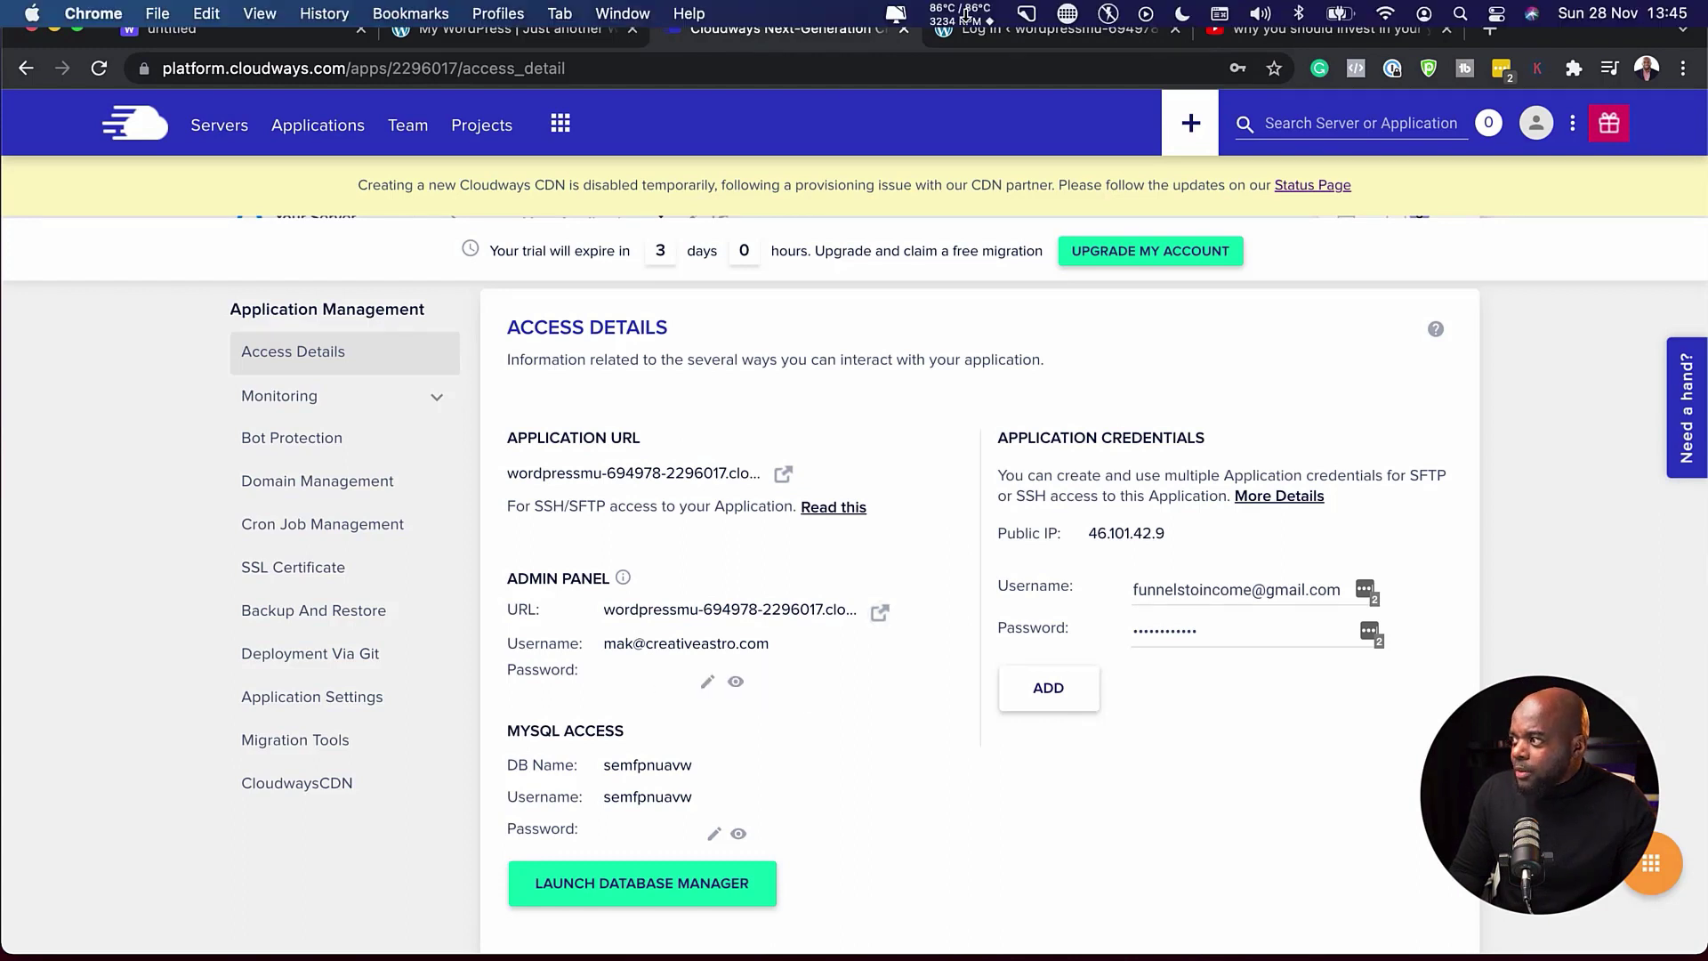
{"action": "left_click", "coordinate": [973, 40]}
{"action": "key", "text": "super+v"}
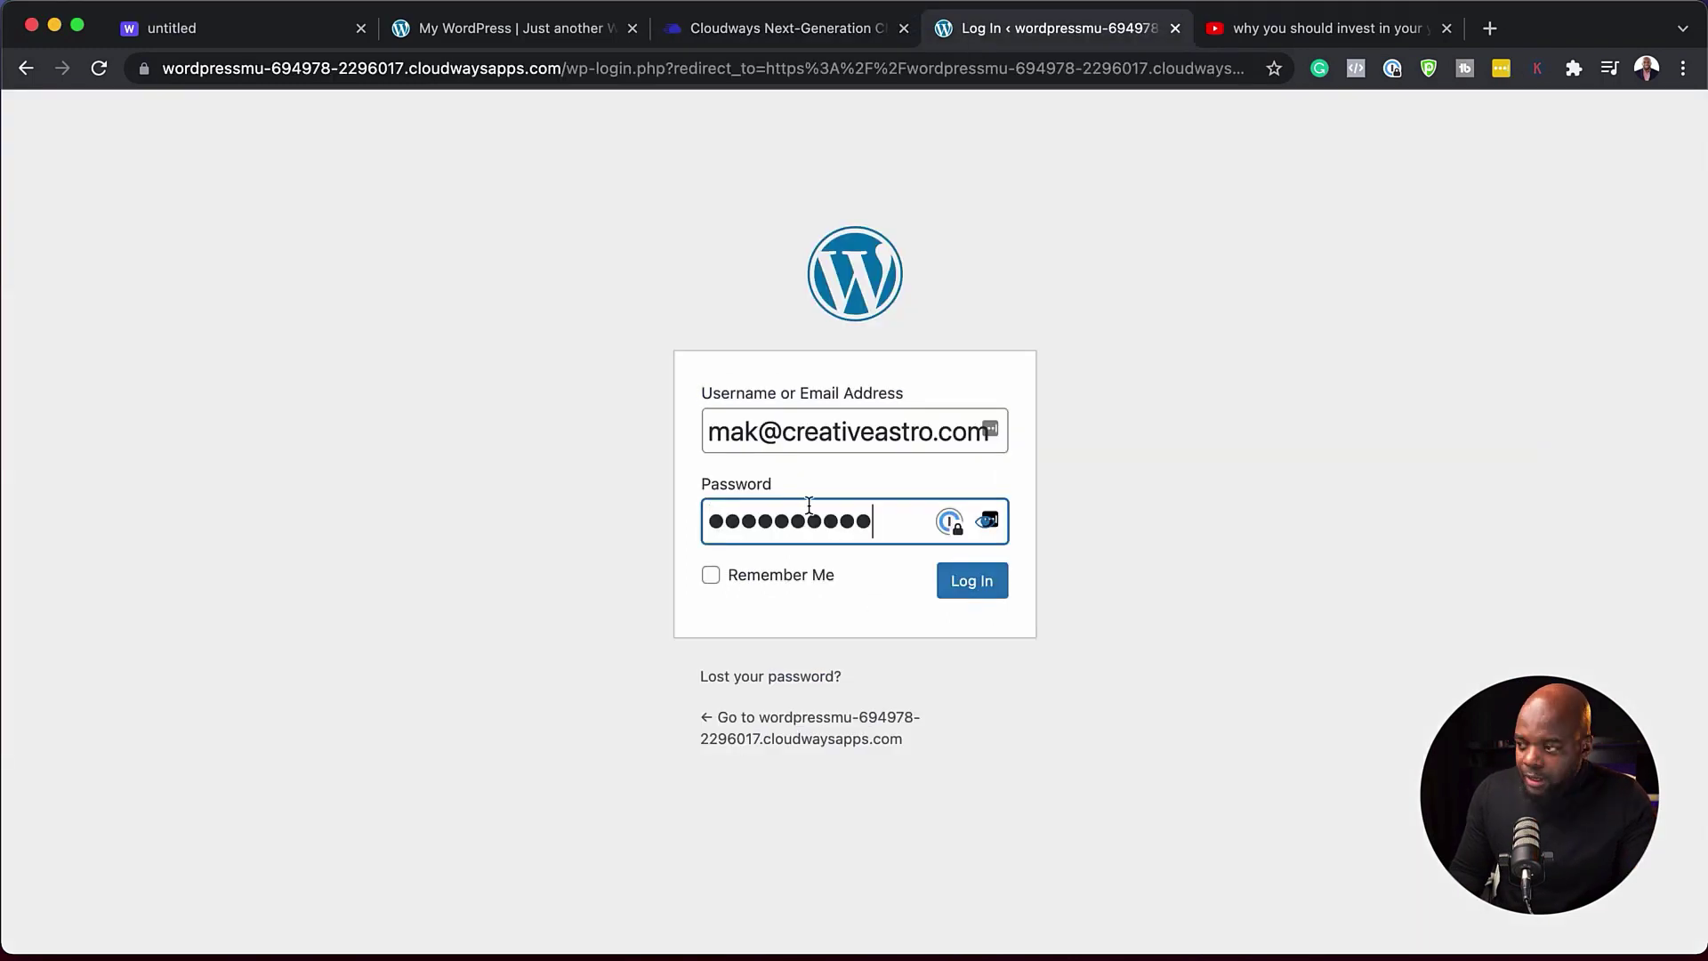
{"action": "key", "text": "Return"}
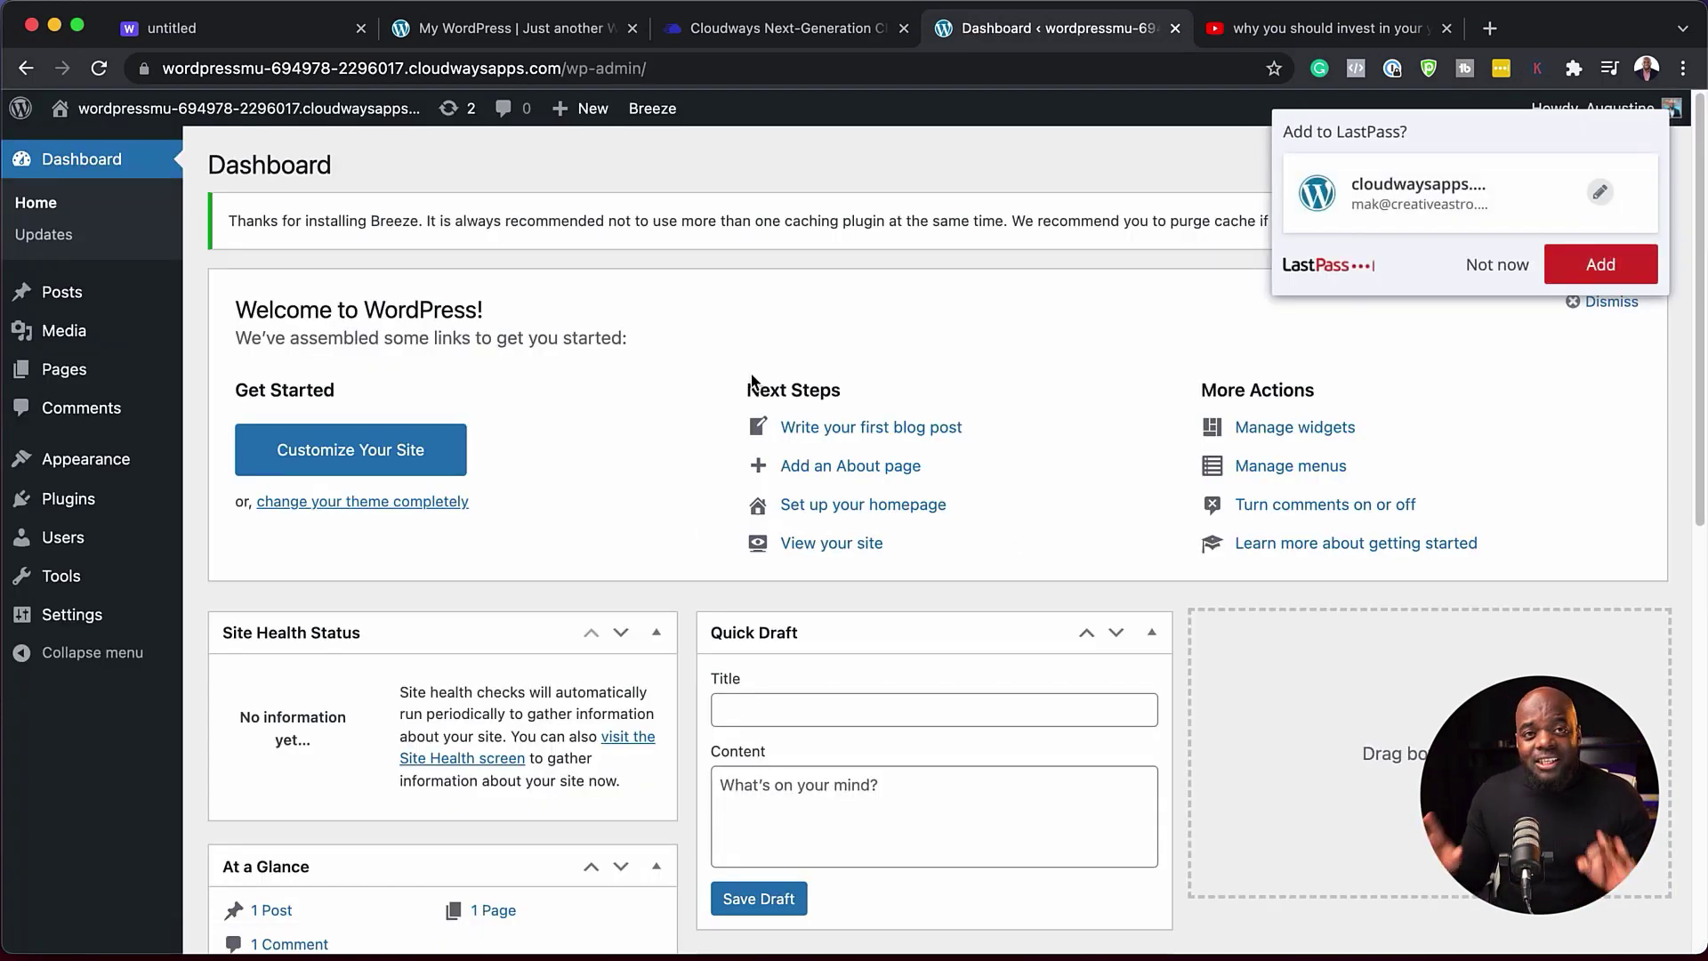
{"action": "left_click", "coordinate": [1498, 265]}
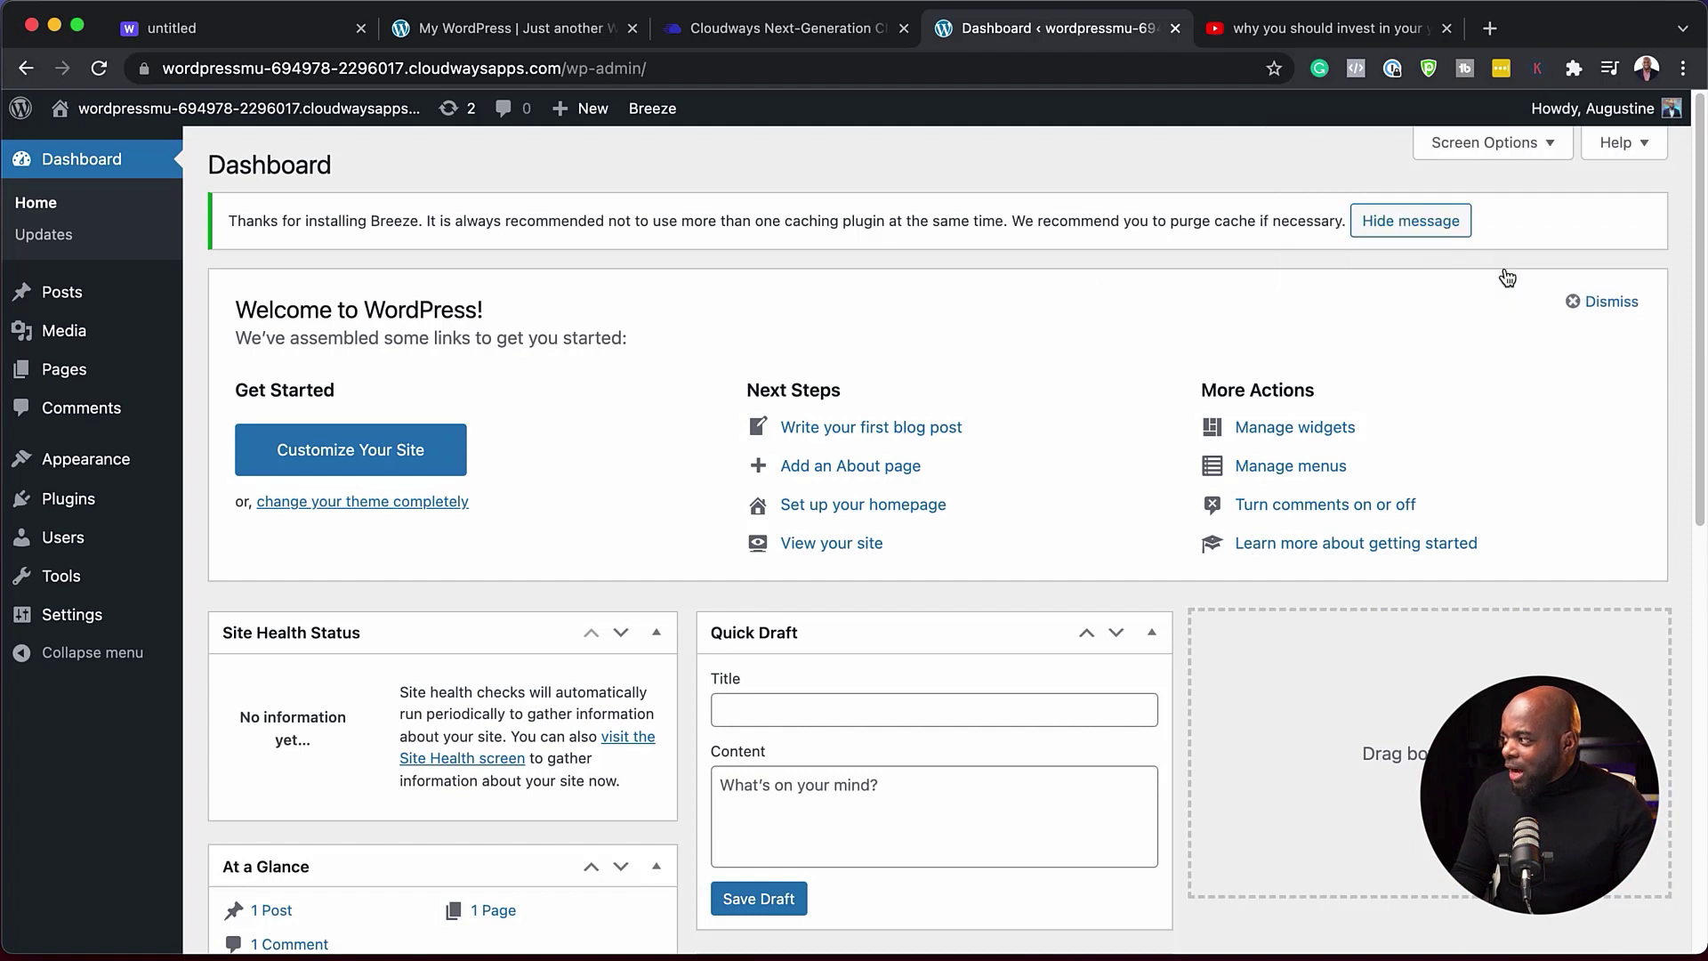
{"action": "left_click", "coordinate": [795, 35]}
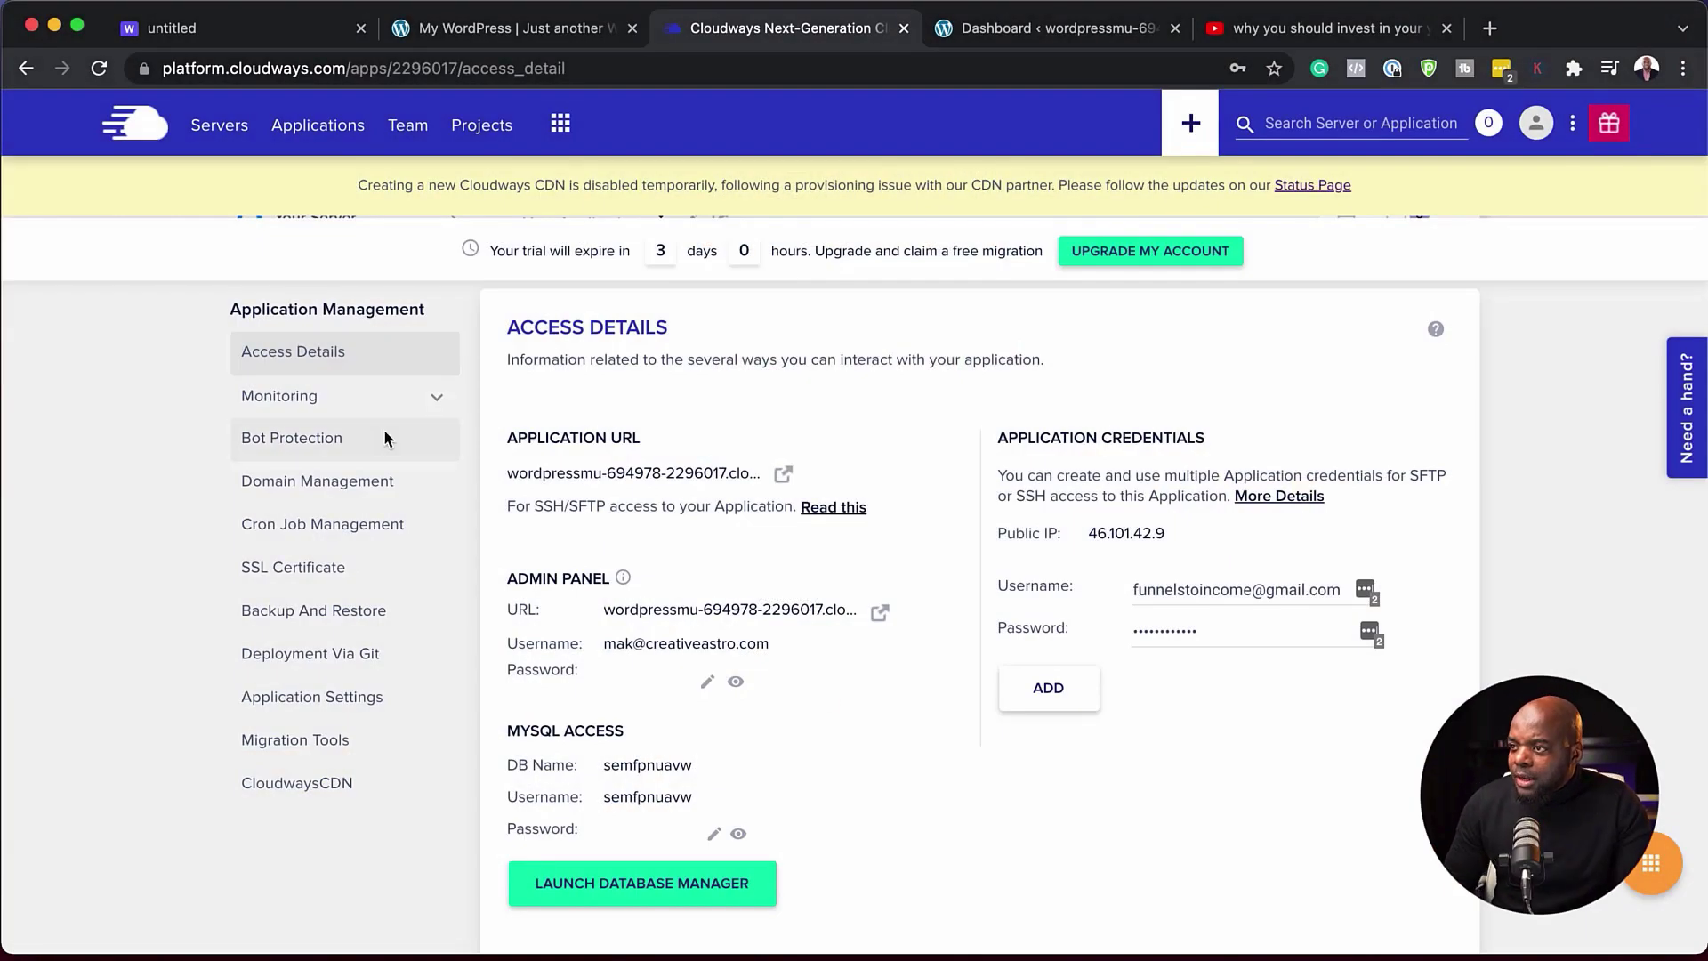
- Open Monitoring > Analytics > Traffic, glance at disk usage, and scroll to the Top IP Requests table
{"action": "left_click", "coordinate": [280, 402]}
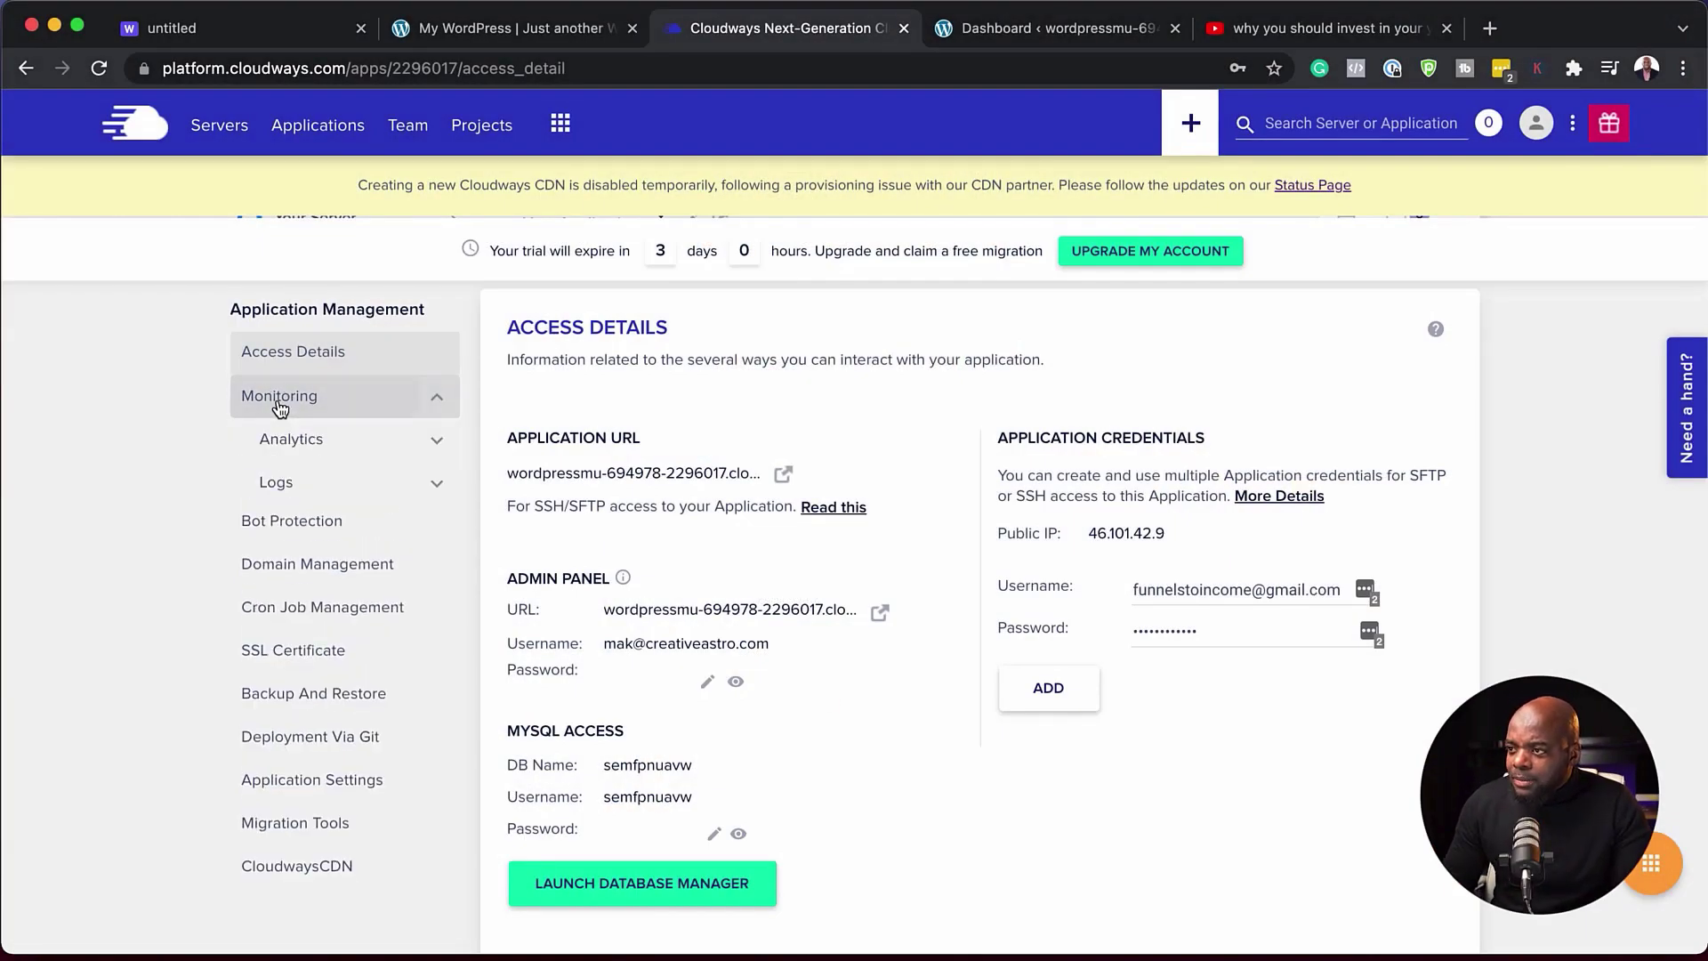
{"action": "left_click", "coordinate": [296, 447]}
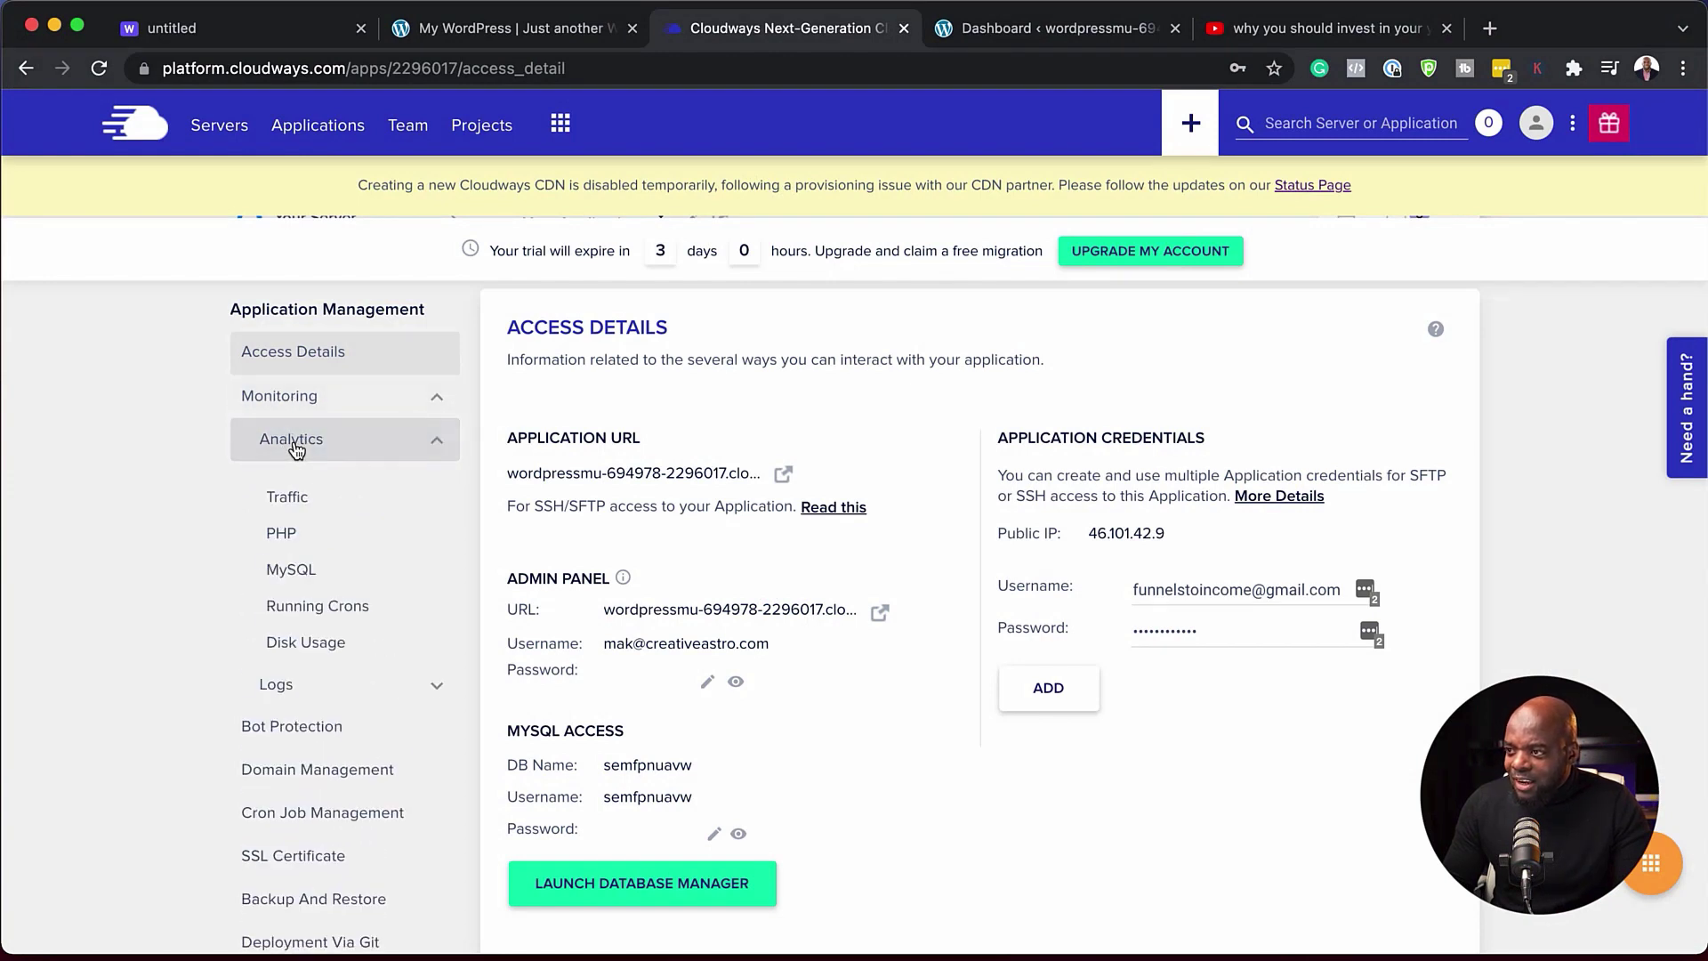
{"action": "left_click", "coordinate": [285, 500]}
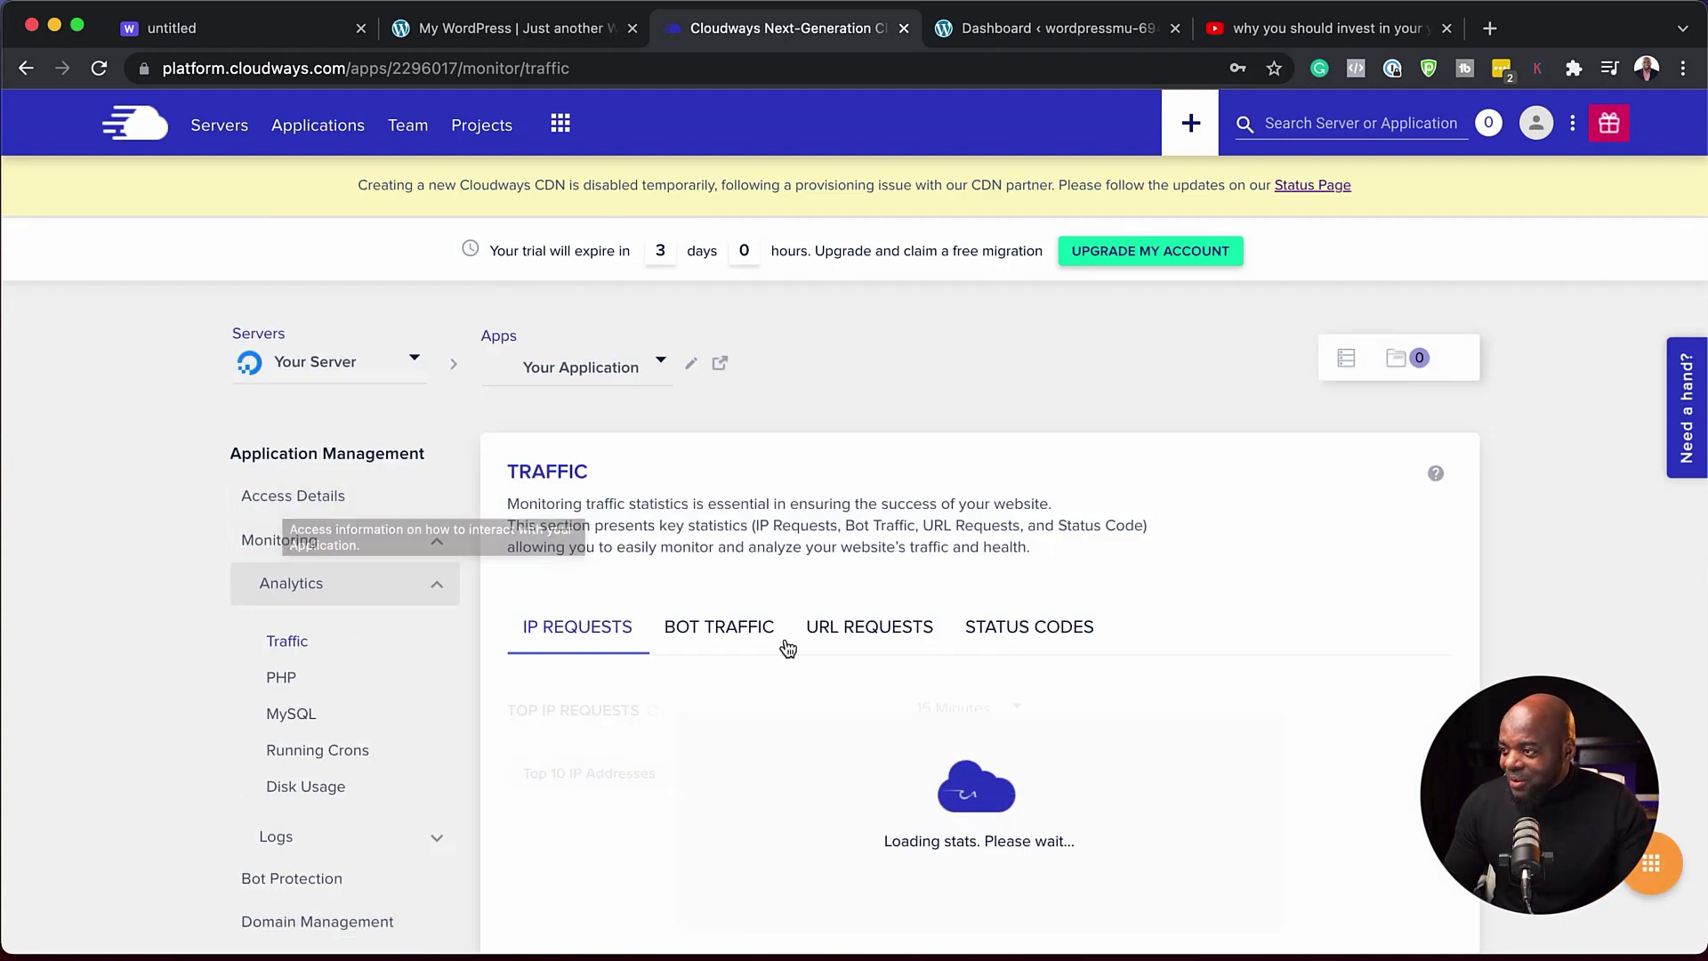
{"action": "scroll", "coordinate": [784, 646], "scroll_direction": "down", "scroll_amount": 5}
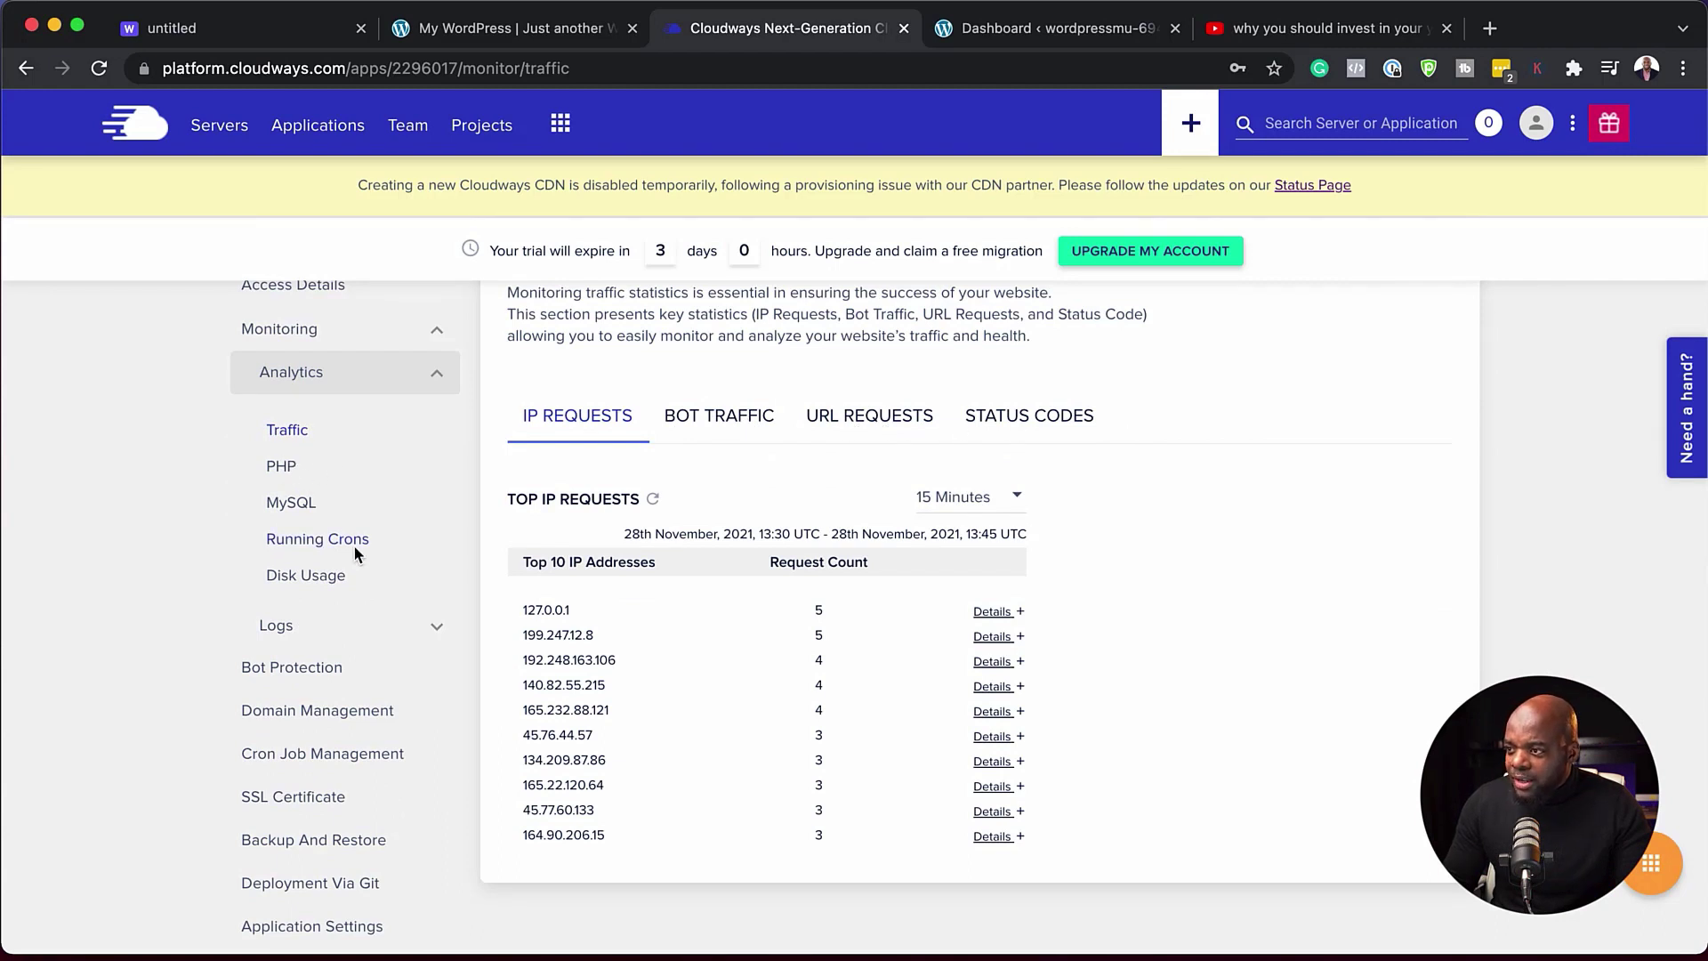
{"action": "left_click", "coordinate": [328, 578]}
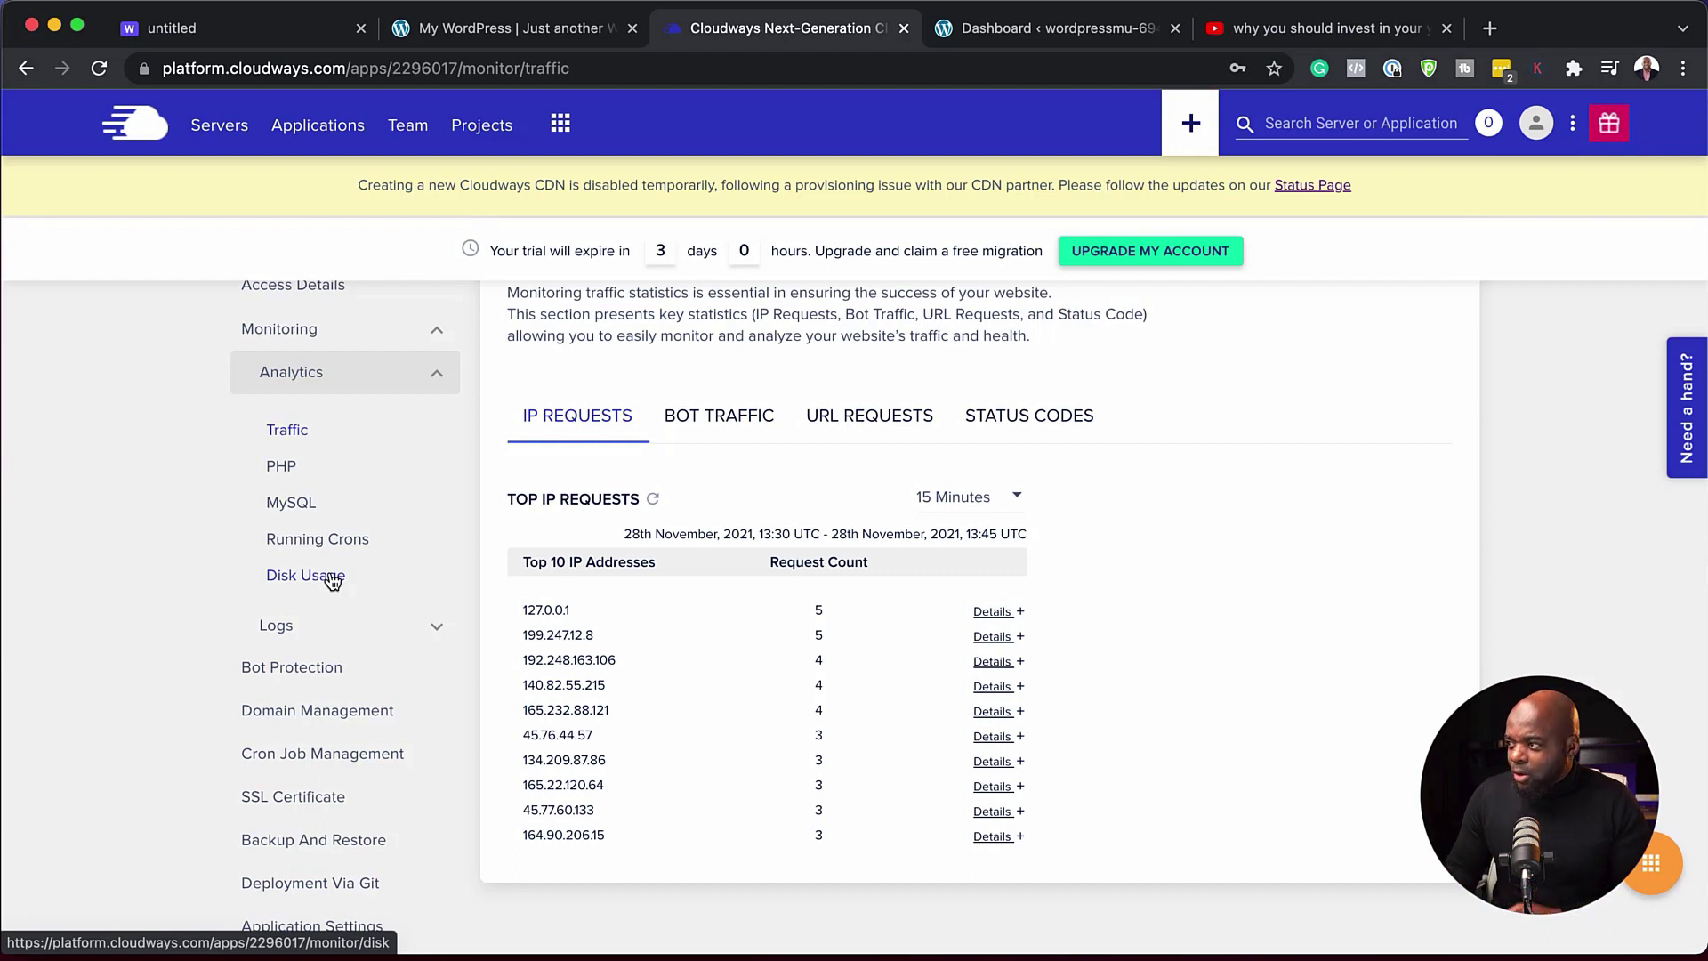
{"action": "scroll", "coordinate": [728, 711], "scroll_direction": "down", "scroll_amount": 2}
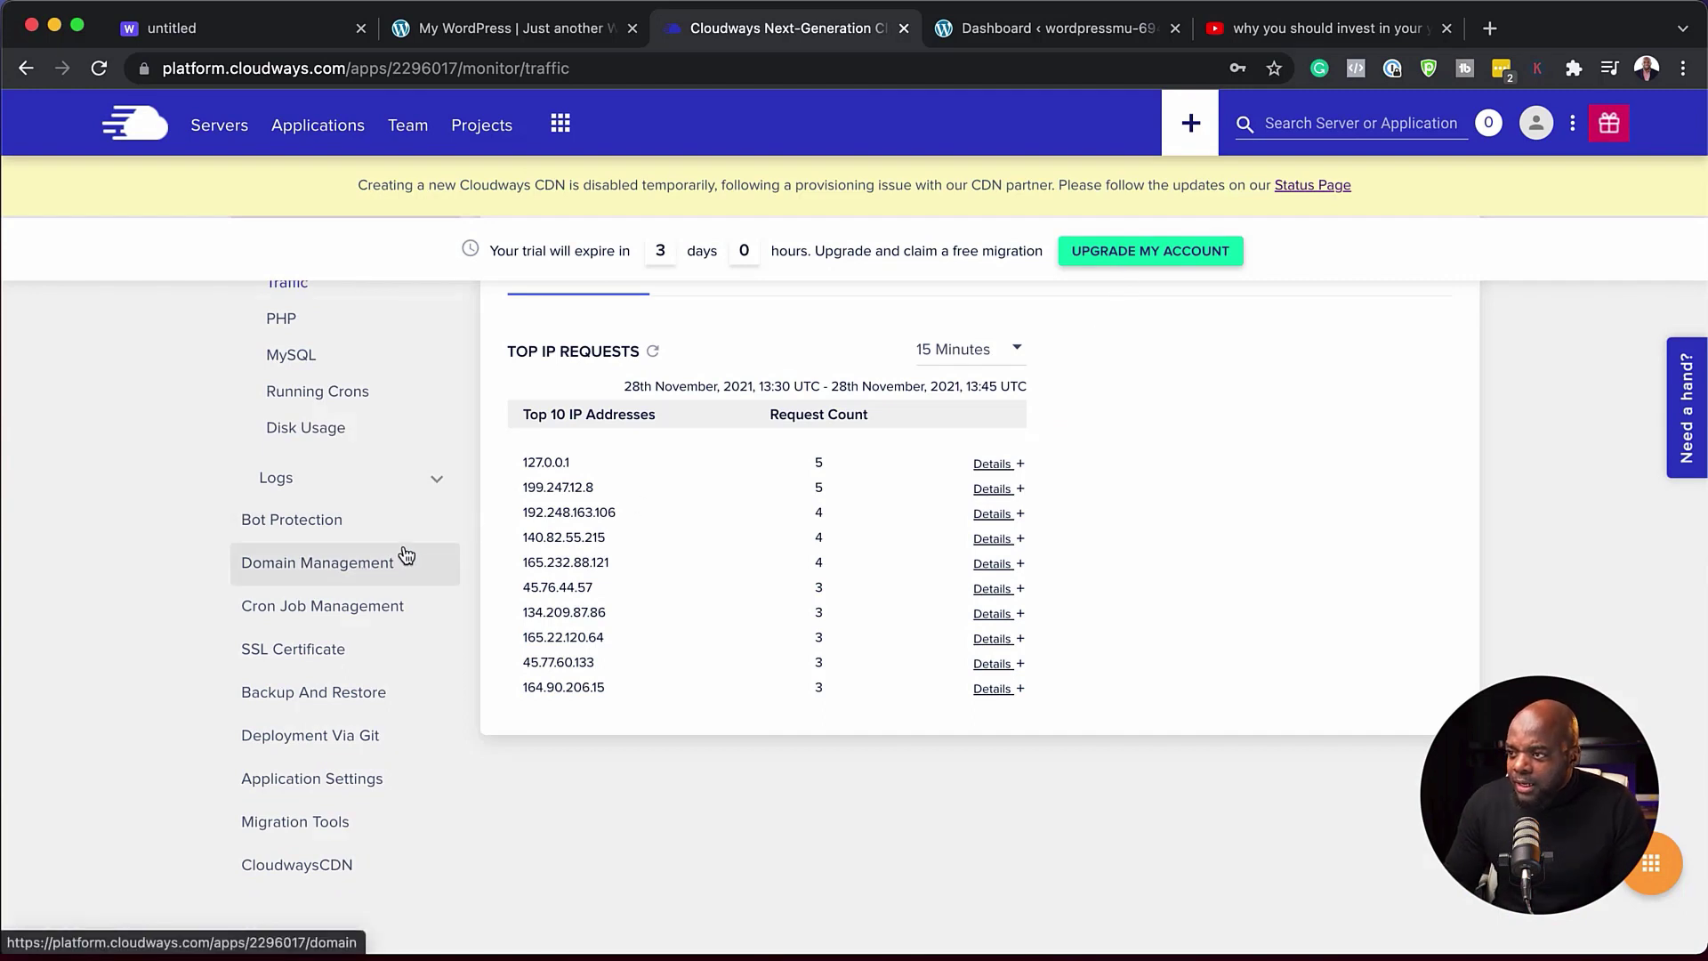
- Open the application's Domain Management page and scroll down to the empty primary domain field
{"action": "left_click", "coordinate": [320, 525]}
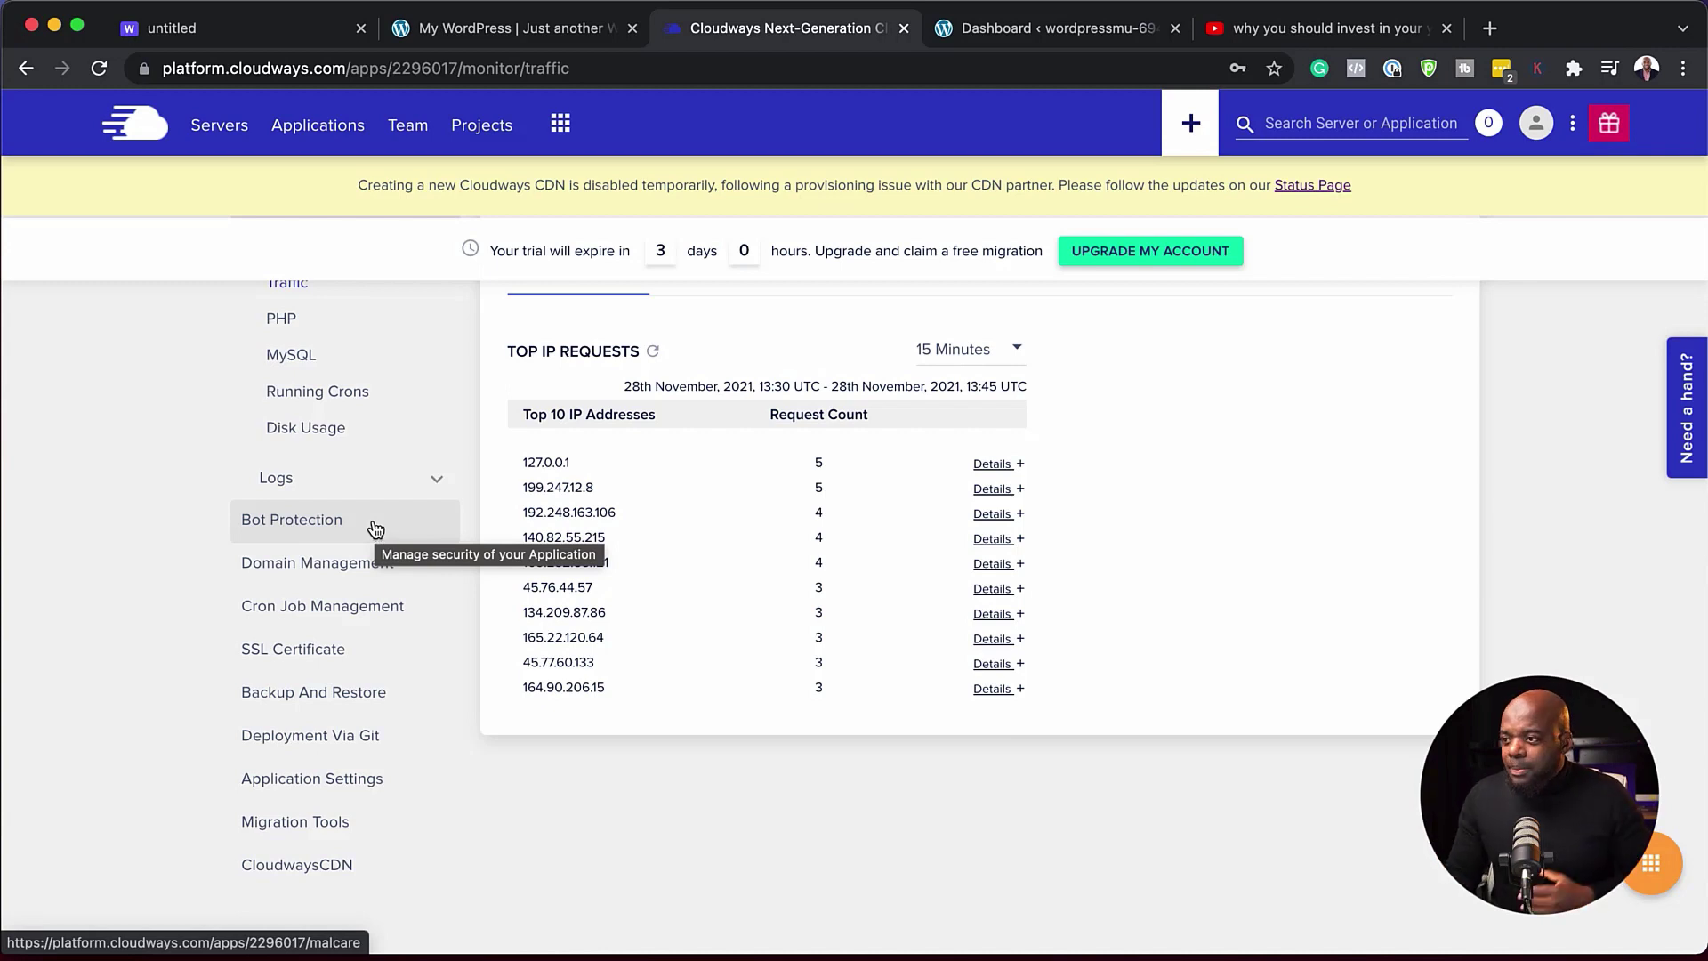
{"action": "left_click", "coordinate": [357, 574]}
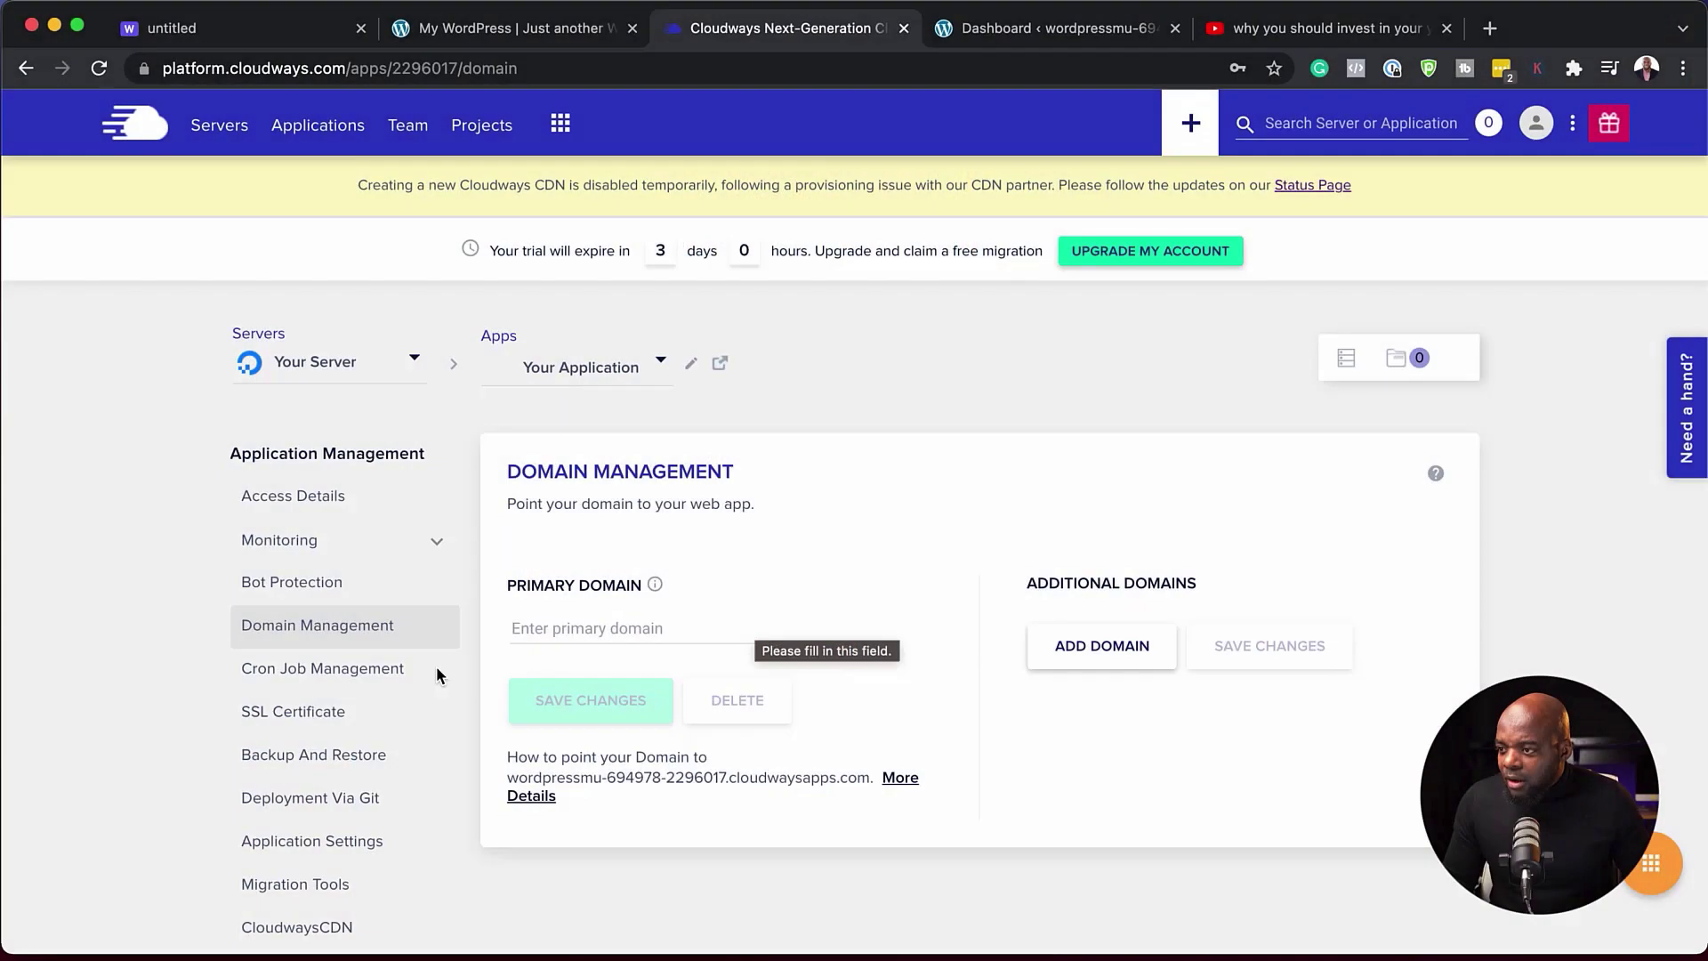
{"action": "scroll", "coordinate": [387, 676], "scroll_direction": "down", "scroll_amount": 1}
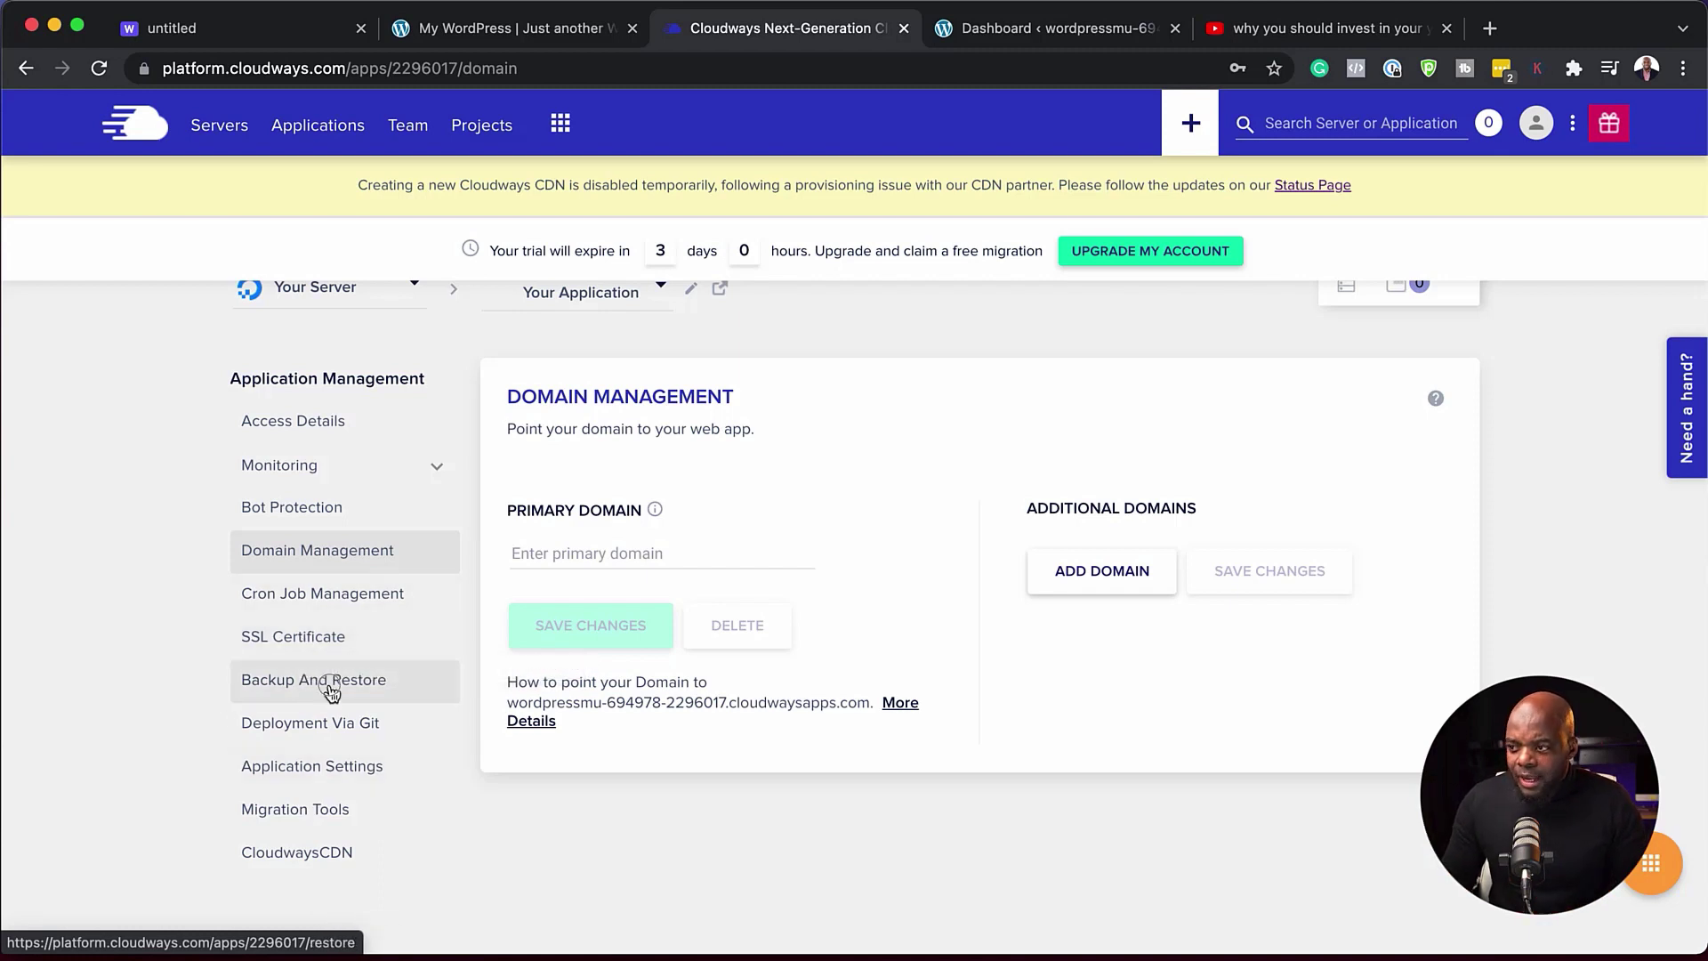
- Open the application's Backup And Restore page and scroll to the on-demand backup and restore options
{"action": "left_click", "coordinate": [331, 690]}
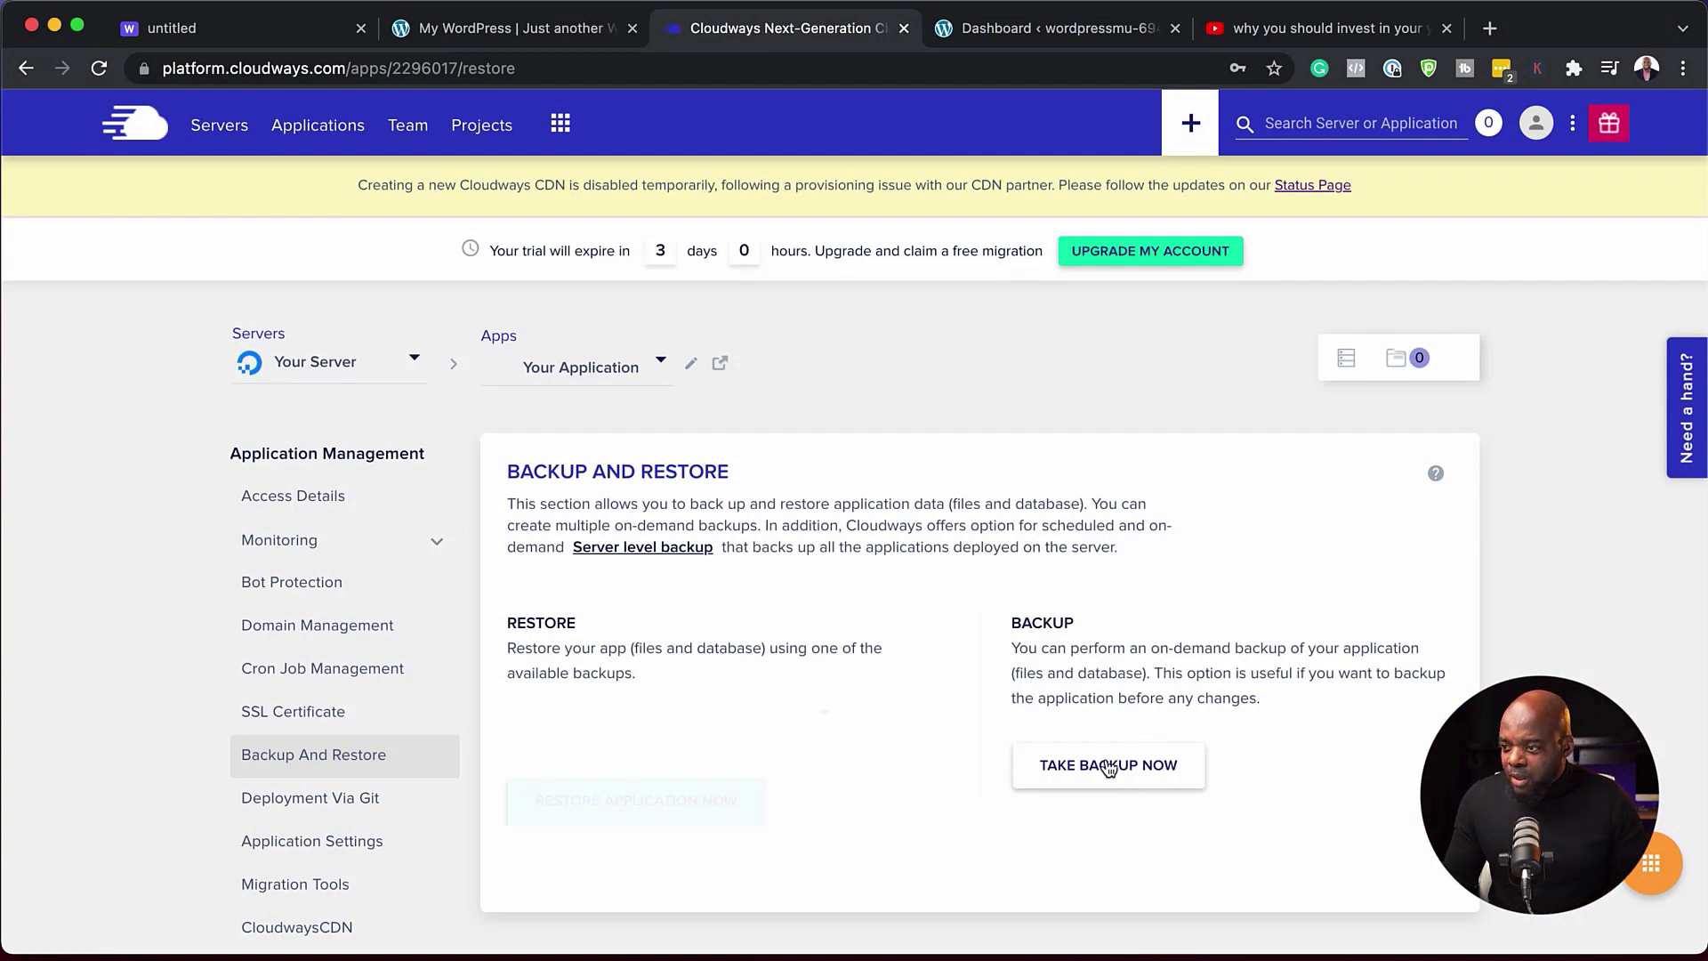
{"action": "scroll", "coordinate": [554, 767], "scroll_direction": "down", "scroll_amount": 2}
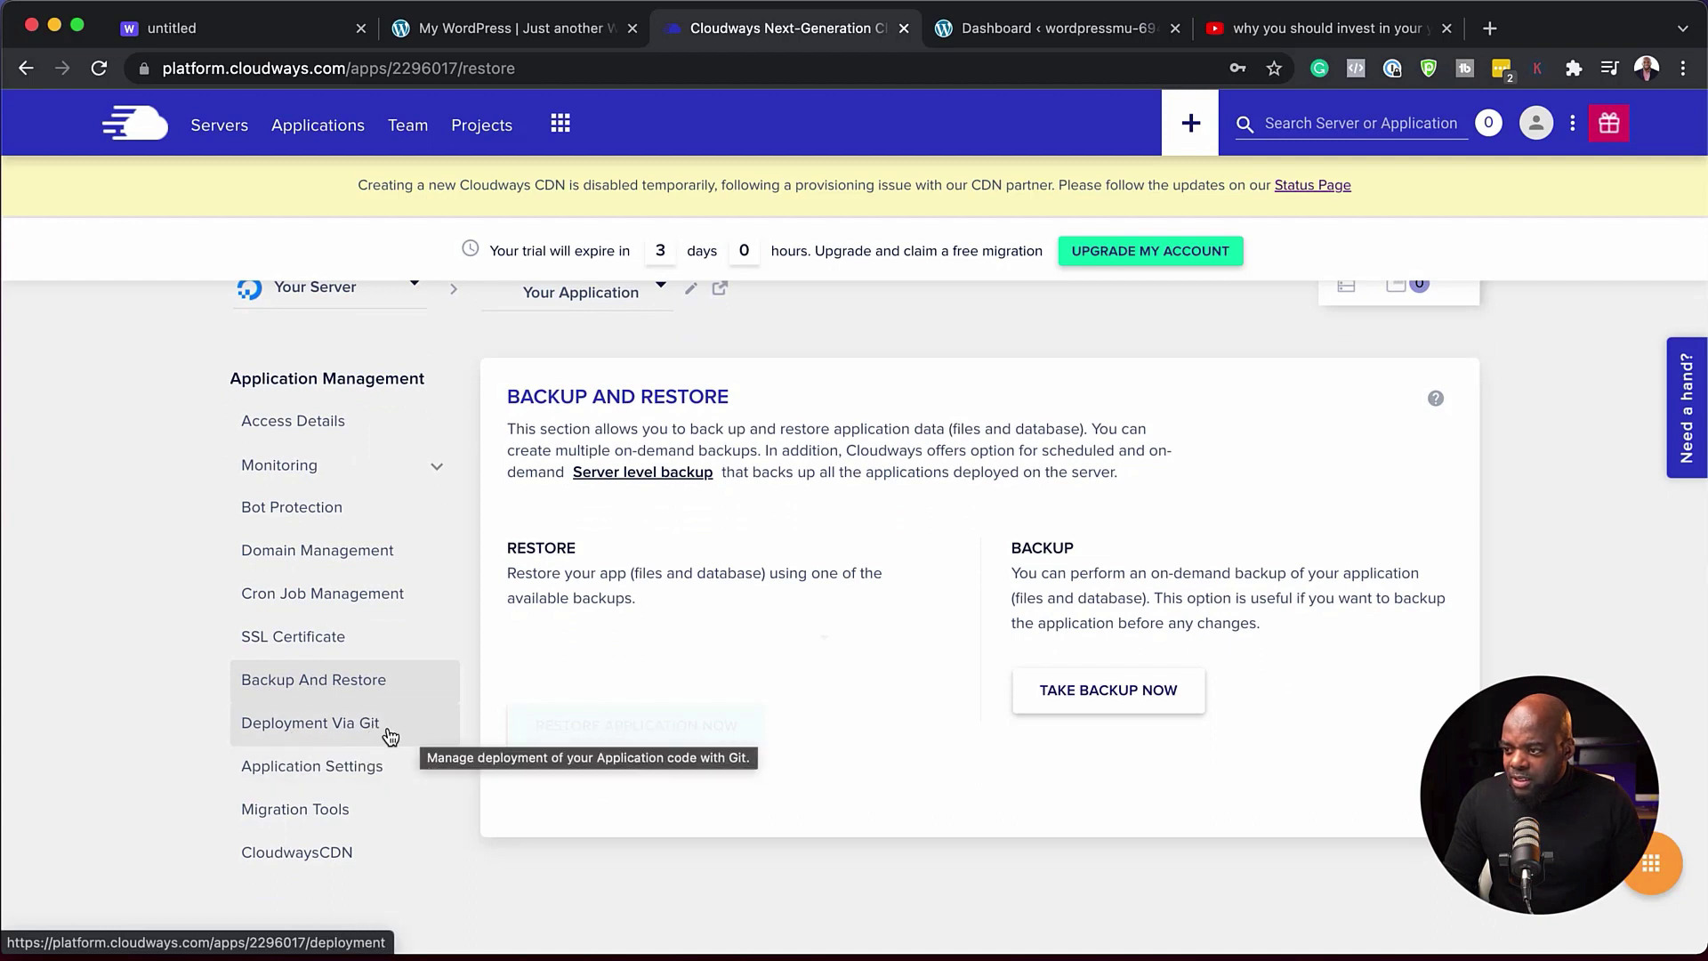
- Scroll through the application's general settings, then open its Migration Tools page
{"action": "left_click", "coordinate": [371, 771]}
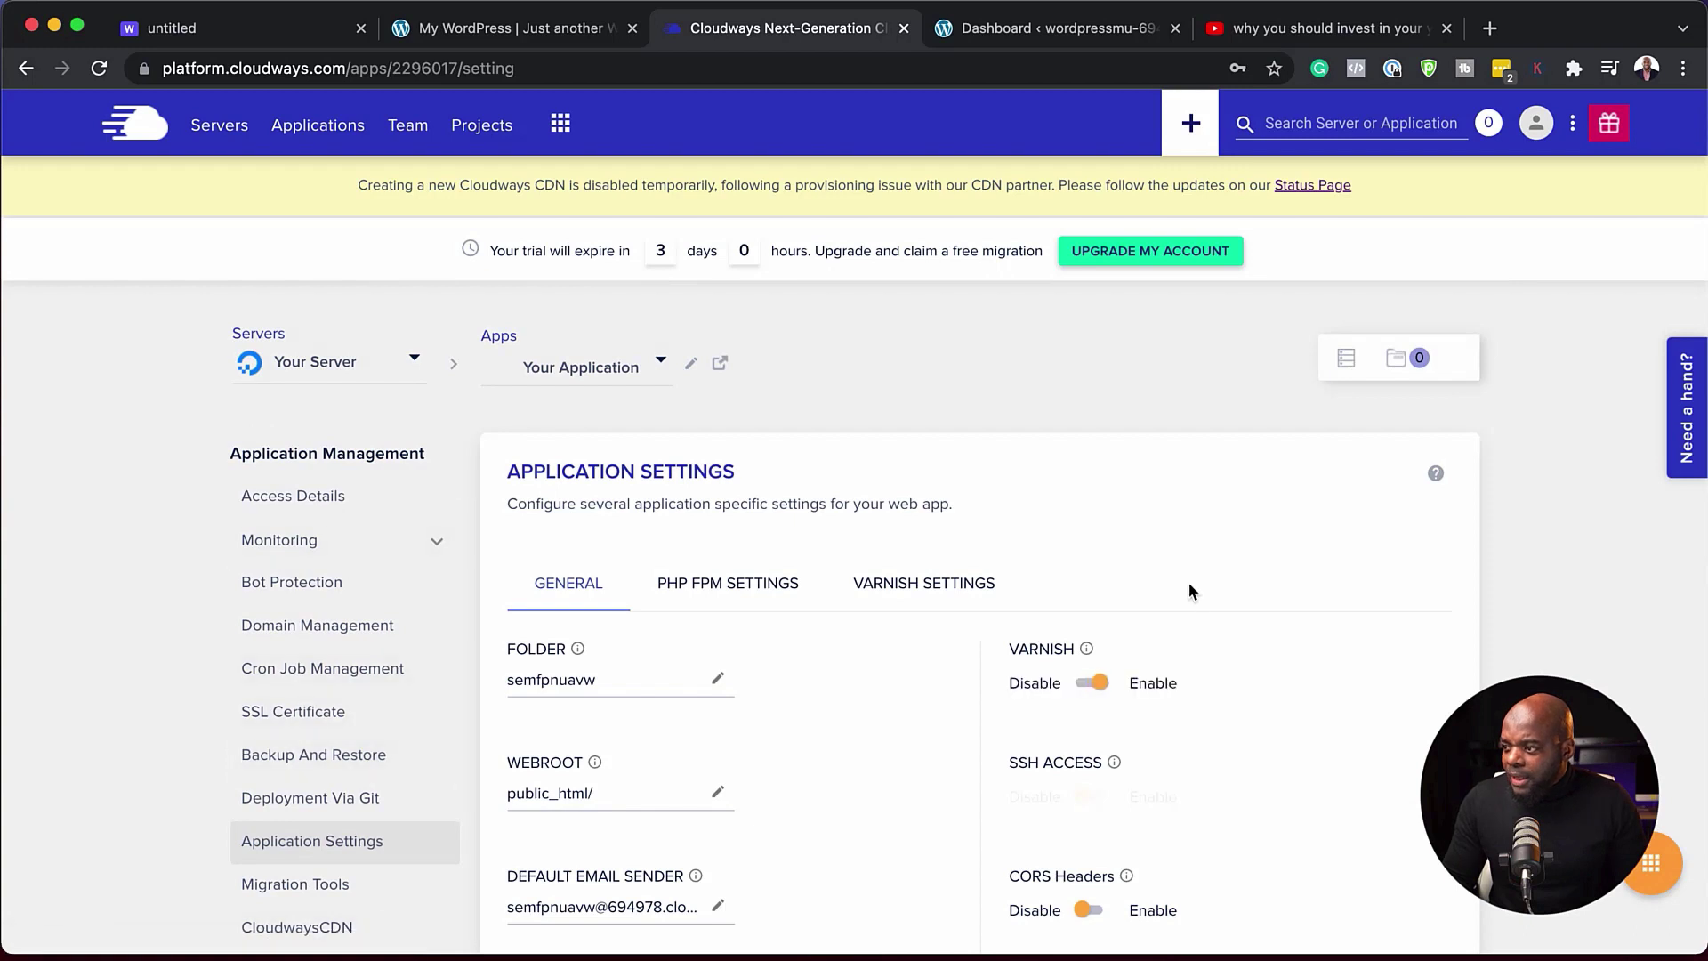
{"action": "scroll", "coordinate": [1189, 587], "scroll_direction": "down", "scroll_amount": 3}
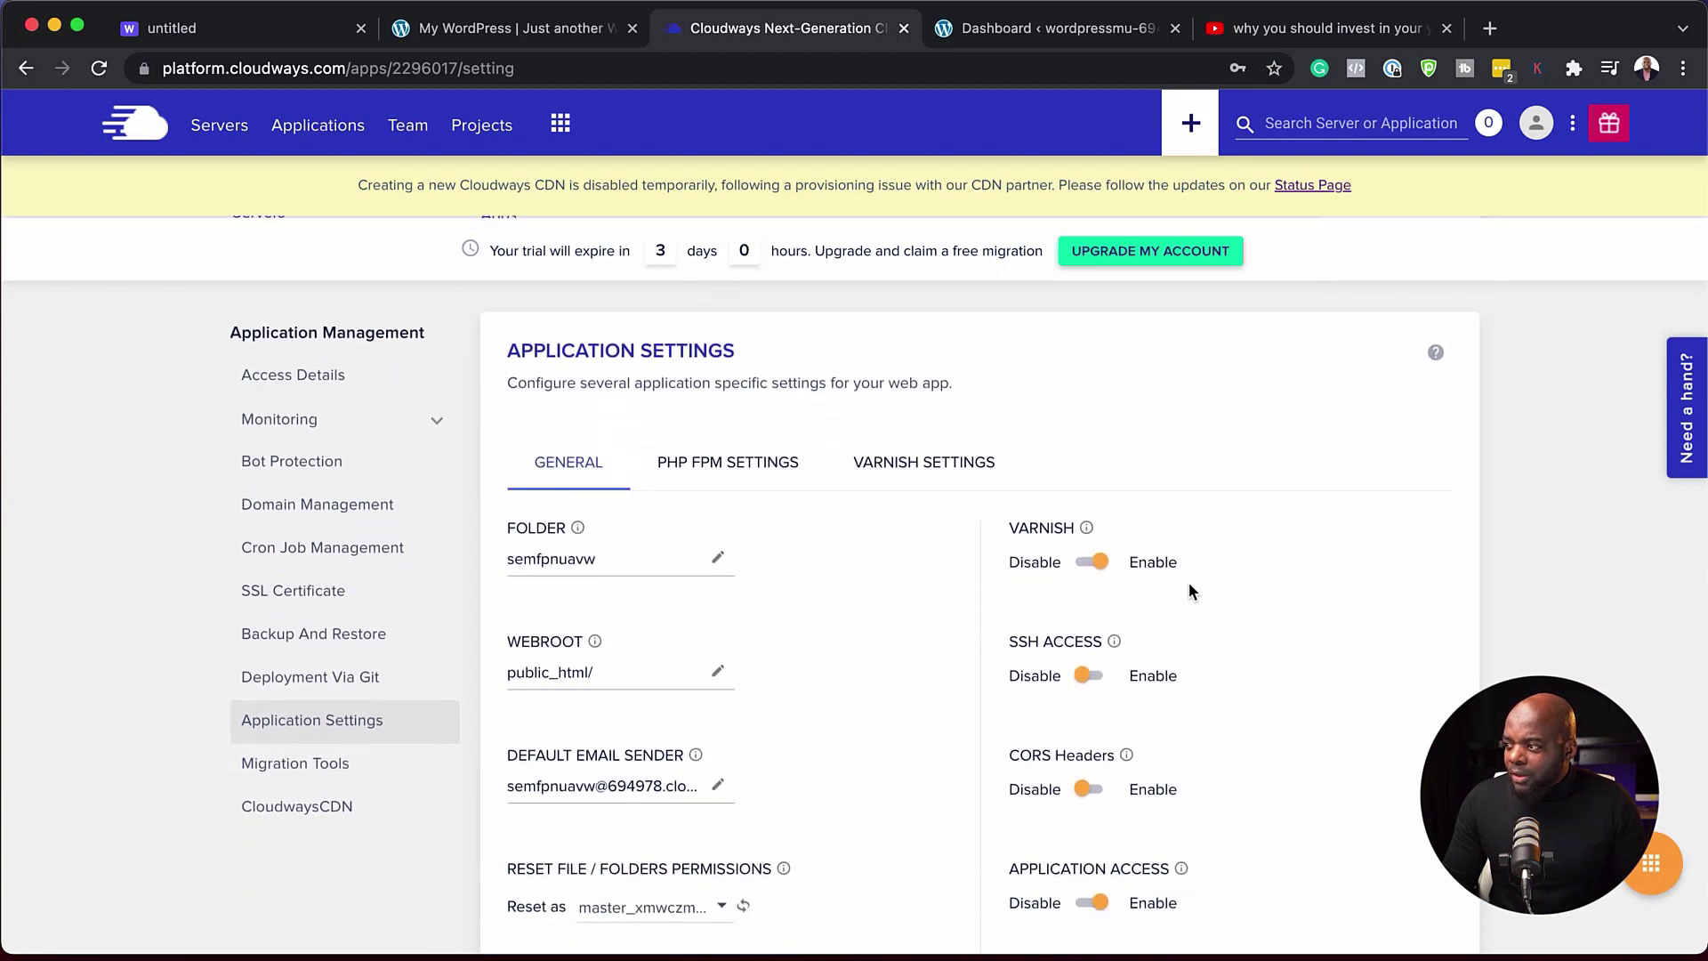
{"action": "scroll", "coordinate": [1189, 589], "scroll_direction": "down", "scroll_amount": 2}
{"action": "scroll", "coordinate": [1189, 589], "scroll_direction": "down", "scroll_amount": 1}
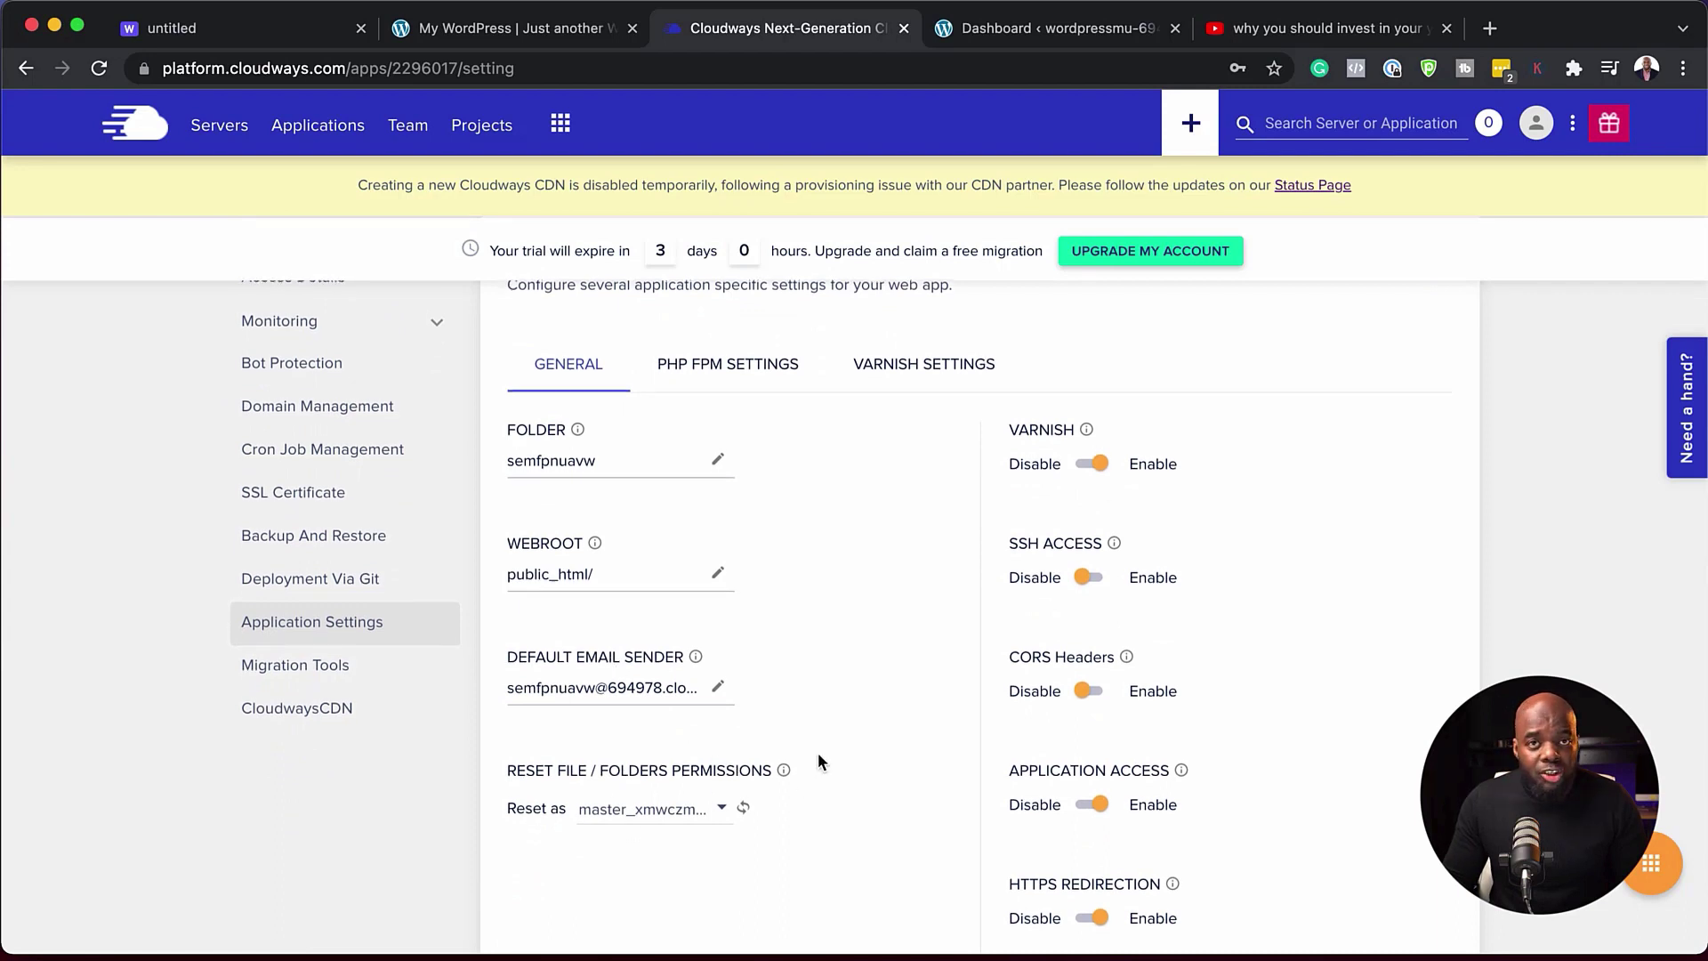
{"action": "scroll", "coordinate": [818, 753], "scroll_direction": "down", "scroll_amount": 5}
{"action": "scroll", "coordinate": [819, 749], "scroll_direction": "up", "scroll_amount": 7}
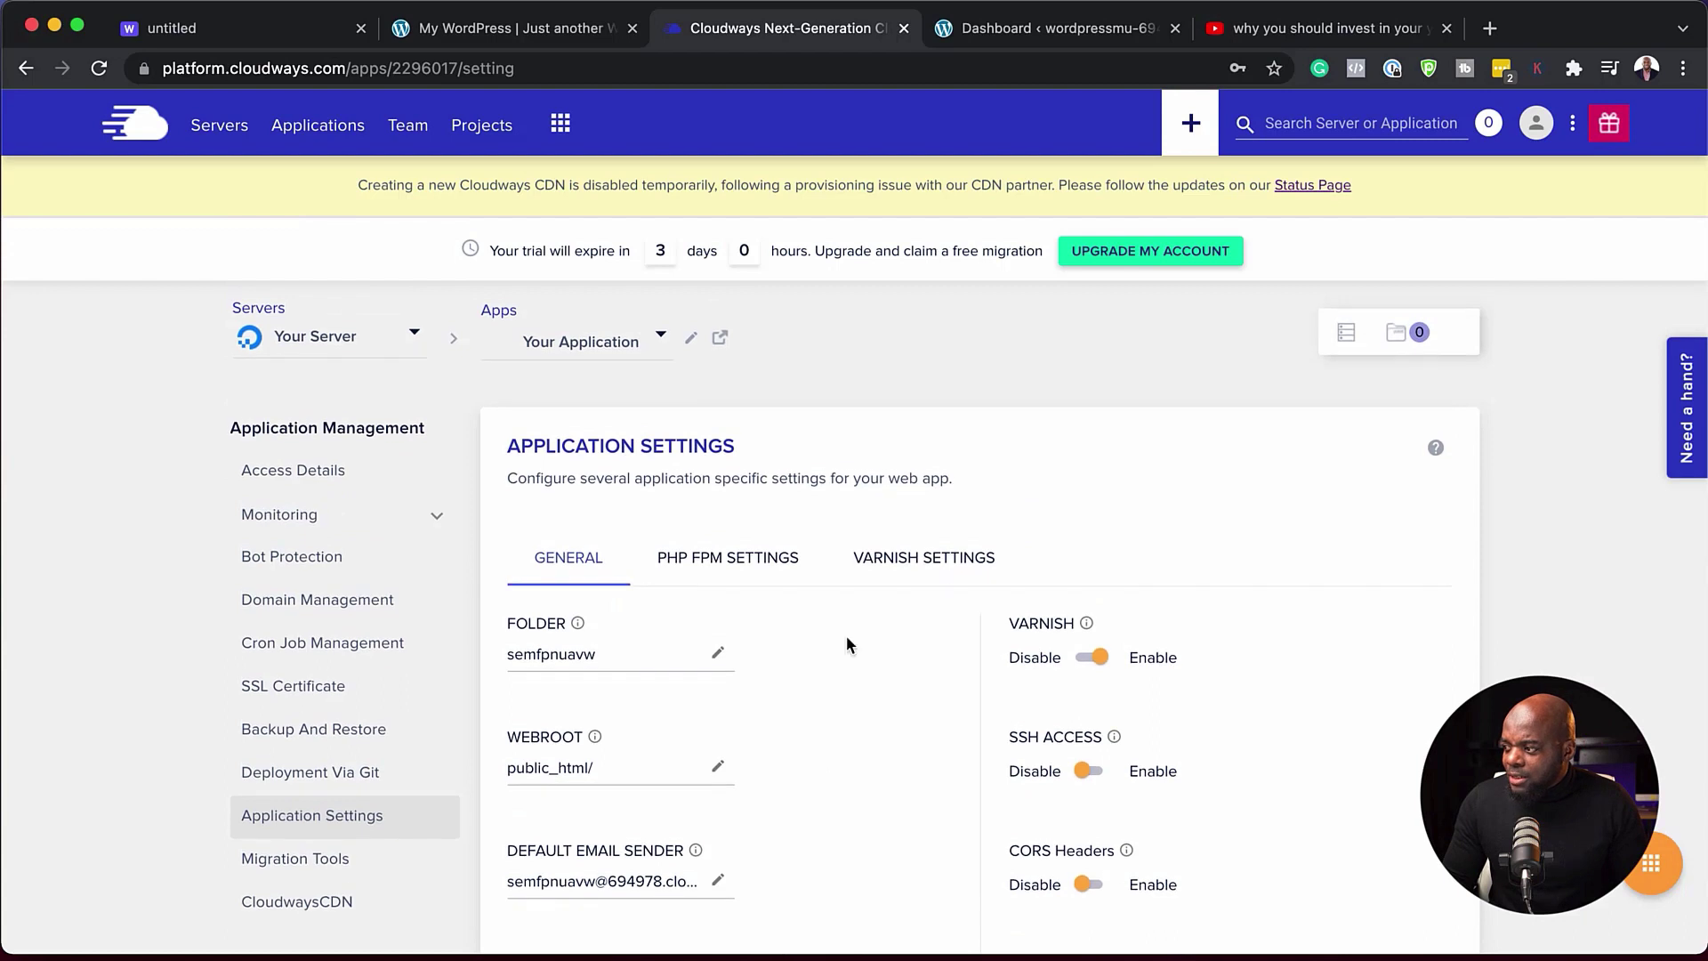
{"action": "scroll", "coordinate": [906, 713], "scroll_direction": "down", "scroll_amount": 2}
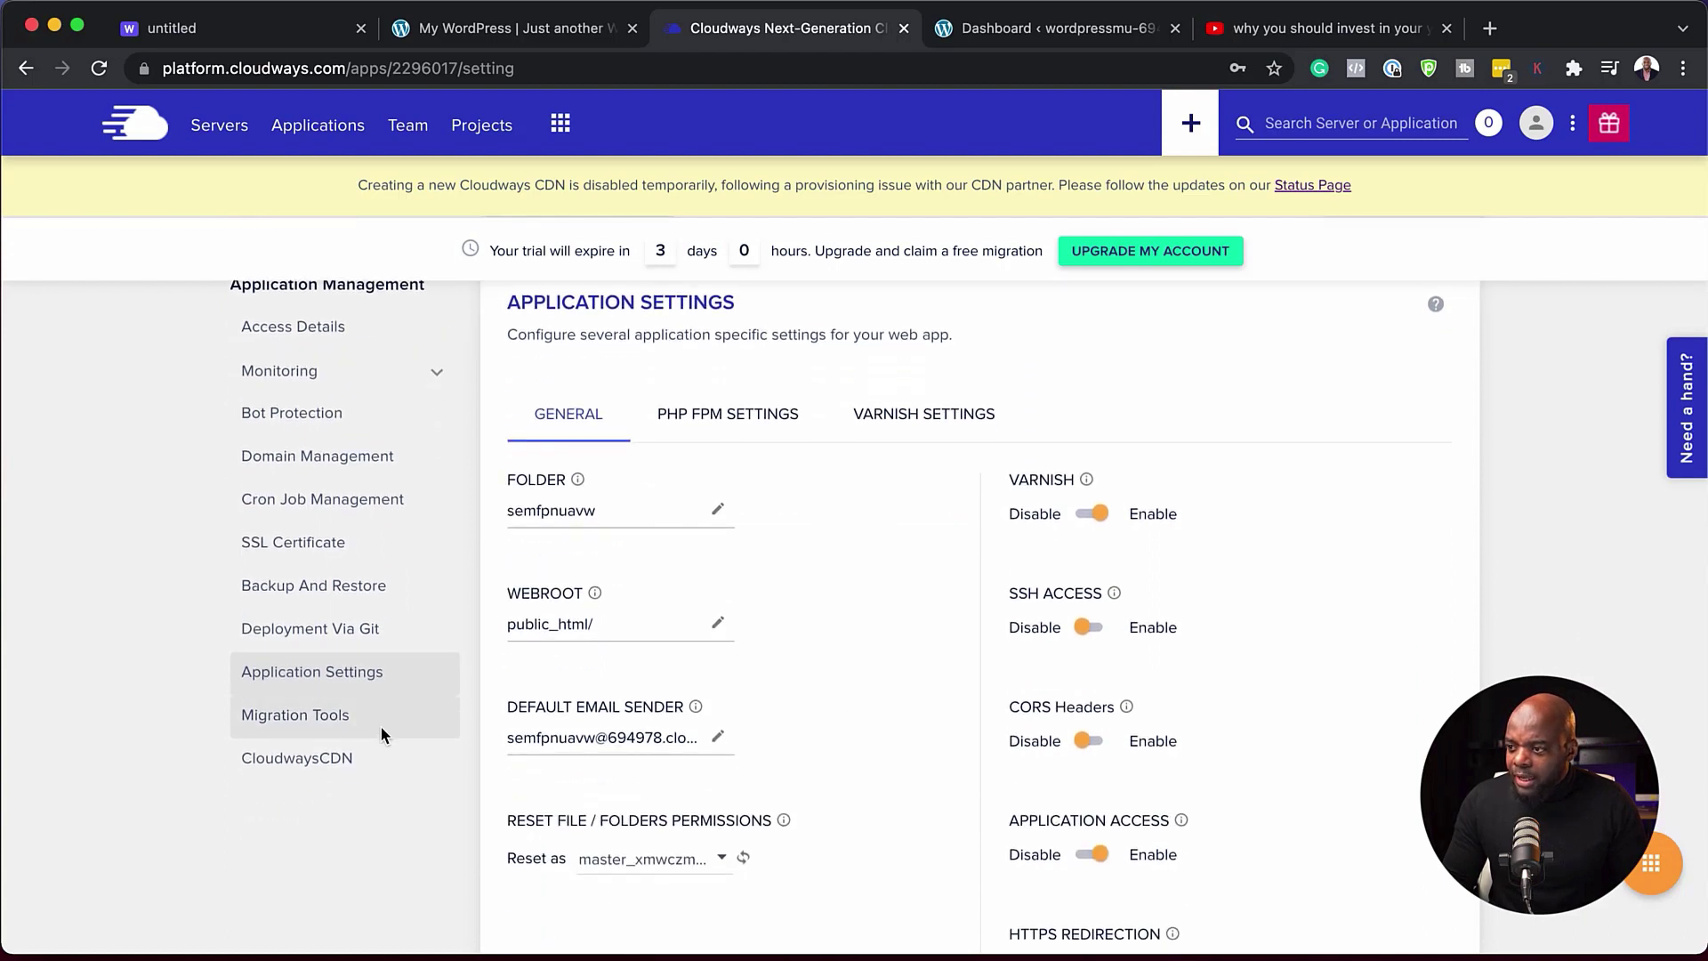
{"action": "left_click", "coordinate": [346, 729]}
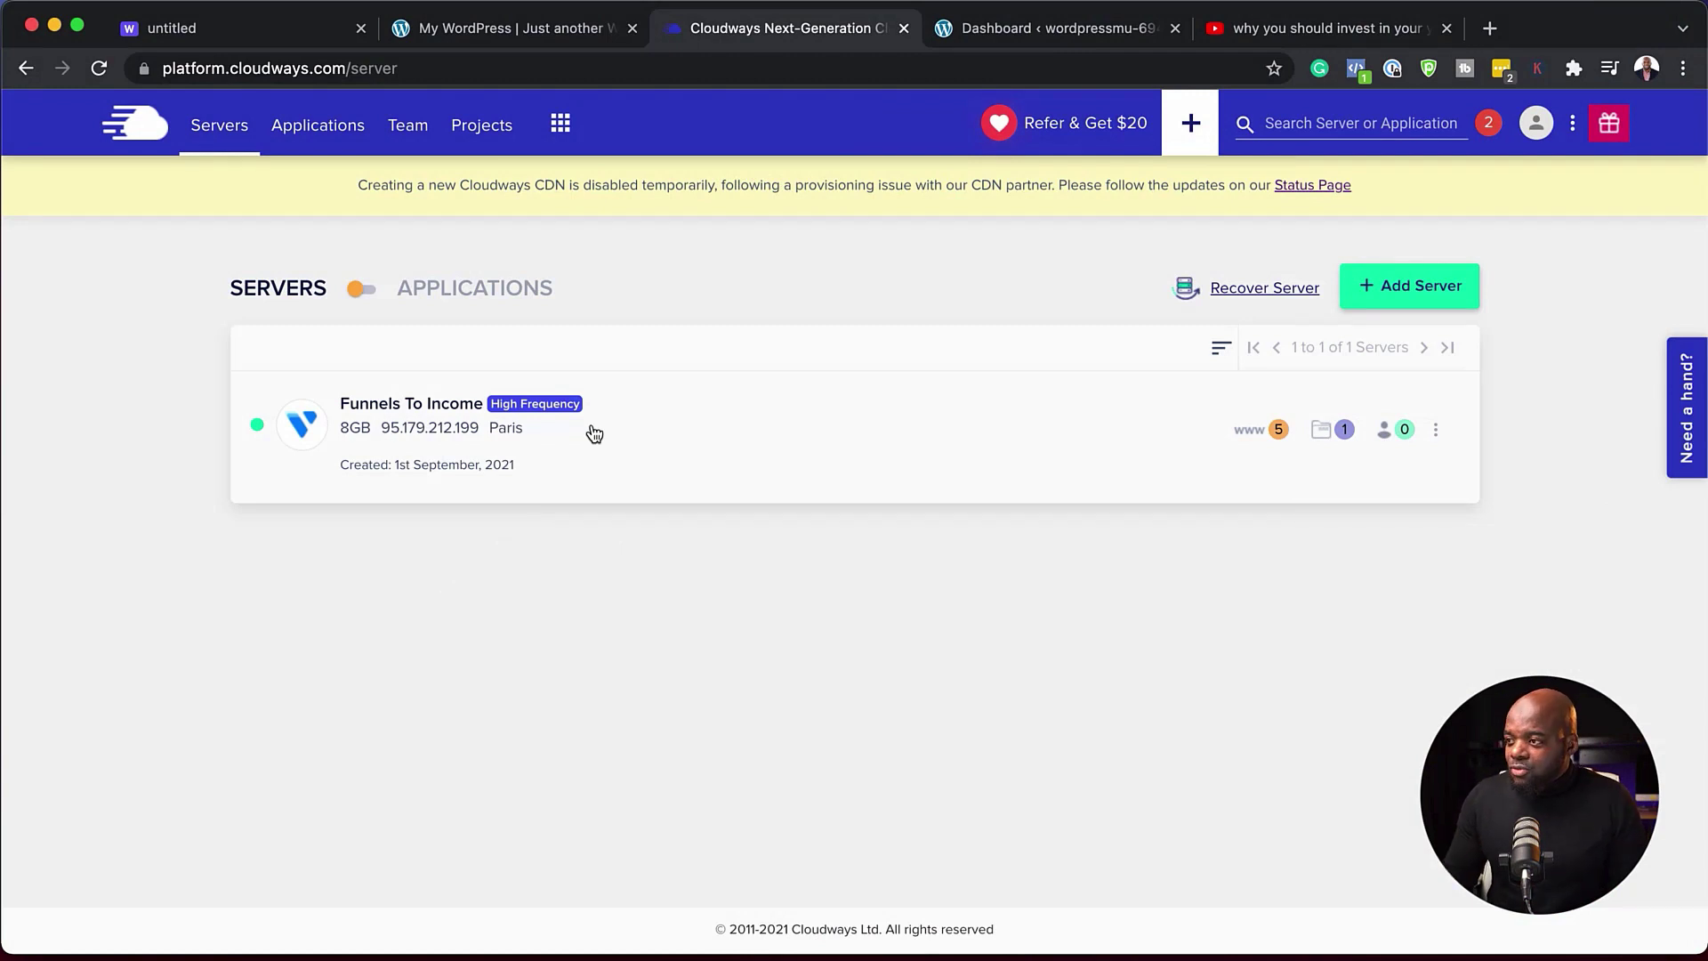
- Open the Funnels To Income application from the server's applications and view its Monitoring > Analytics > Traffic
{"action": "left_click", "coordinate": [1252, 436]}
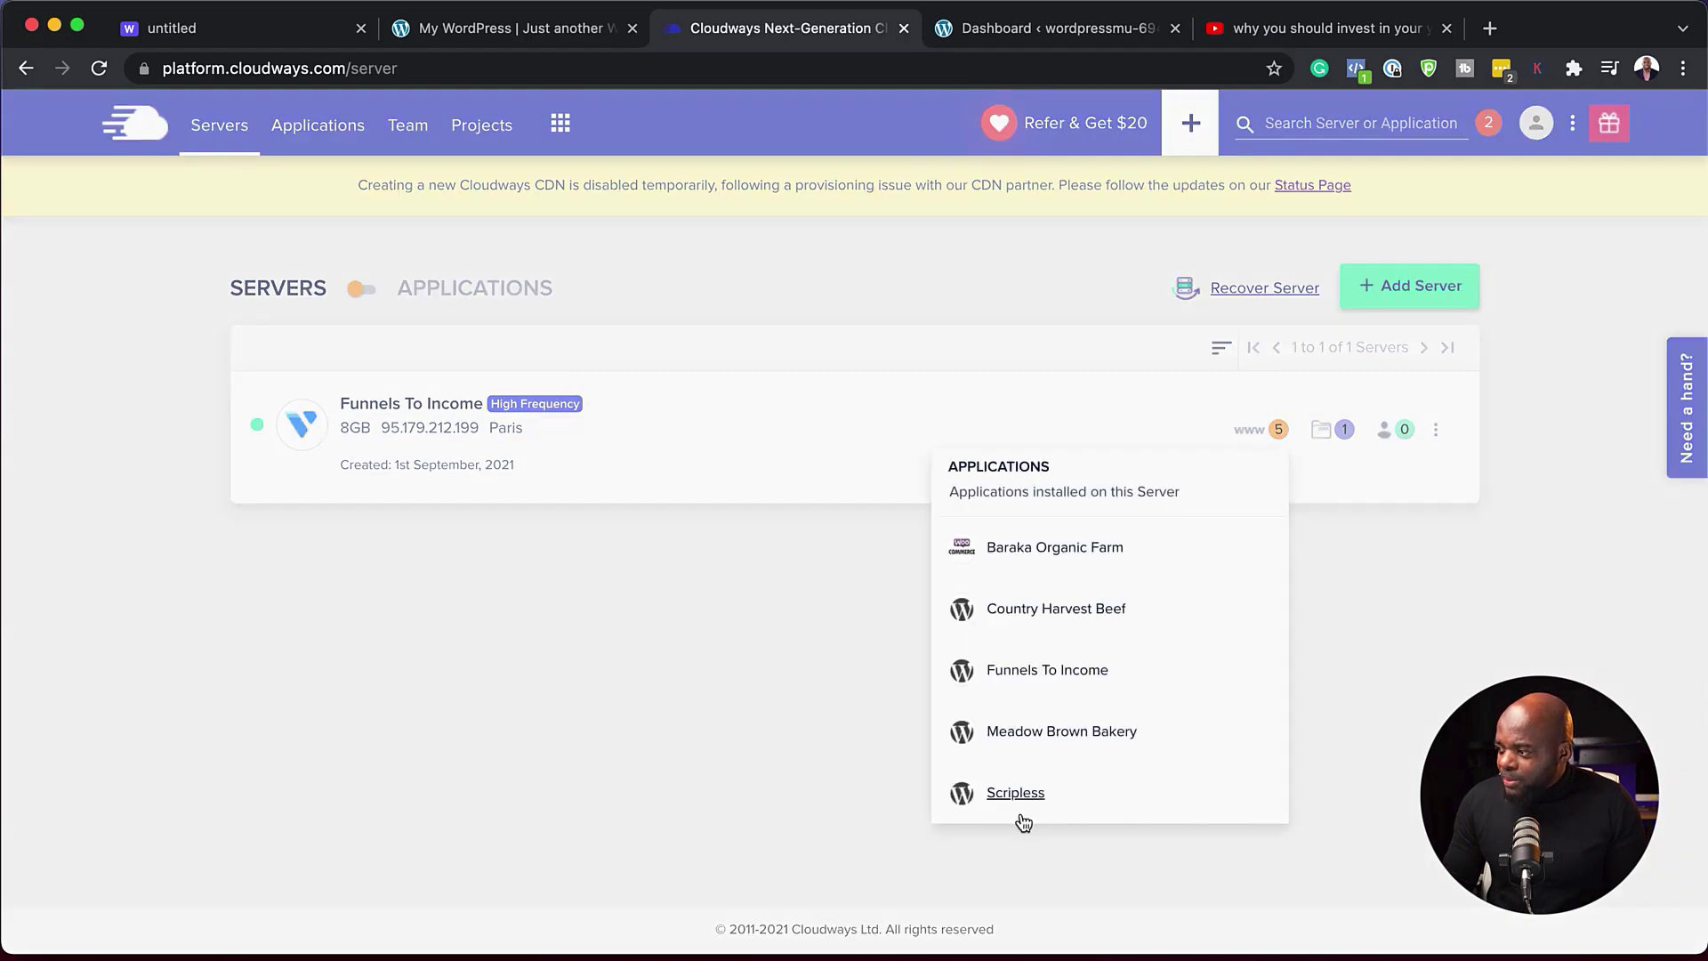
{"action": "left_click", "coordinate": [1009, 674]}
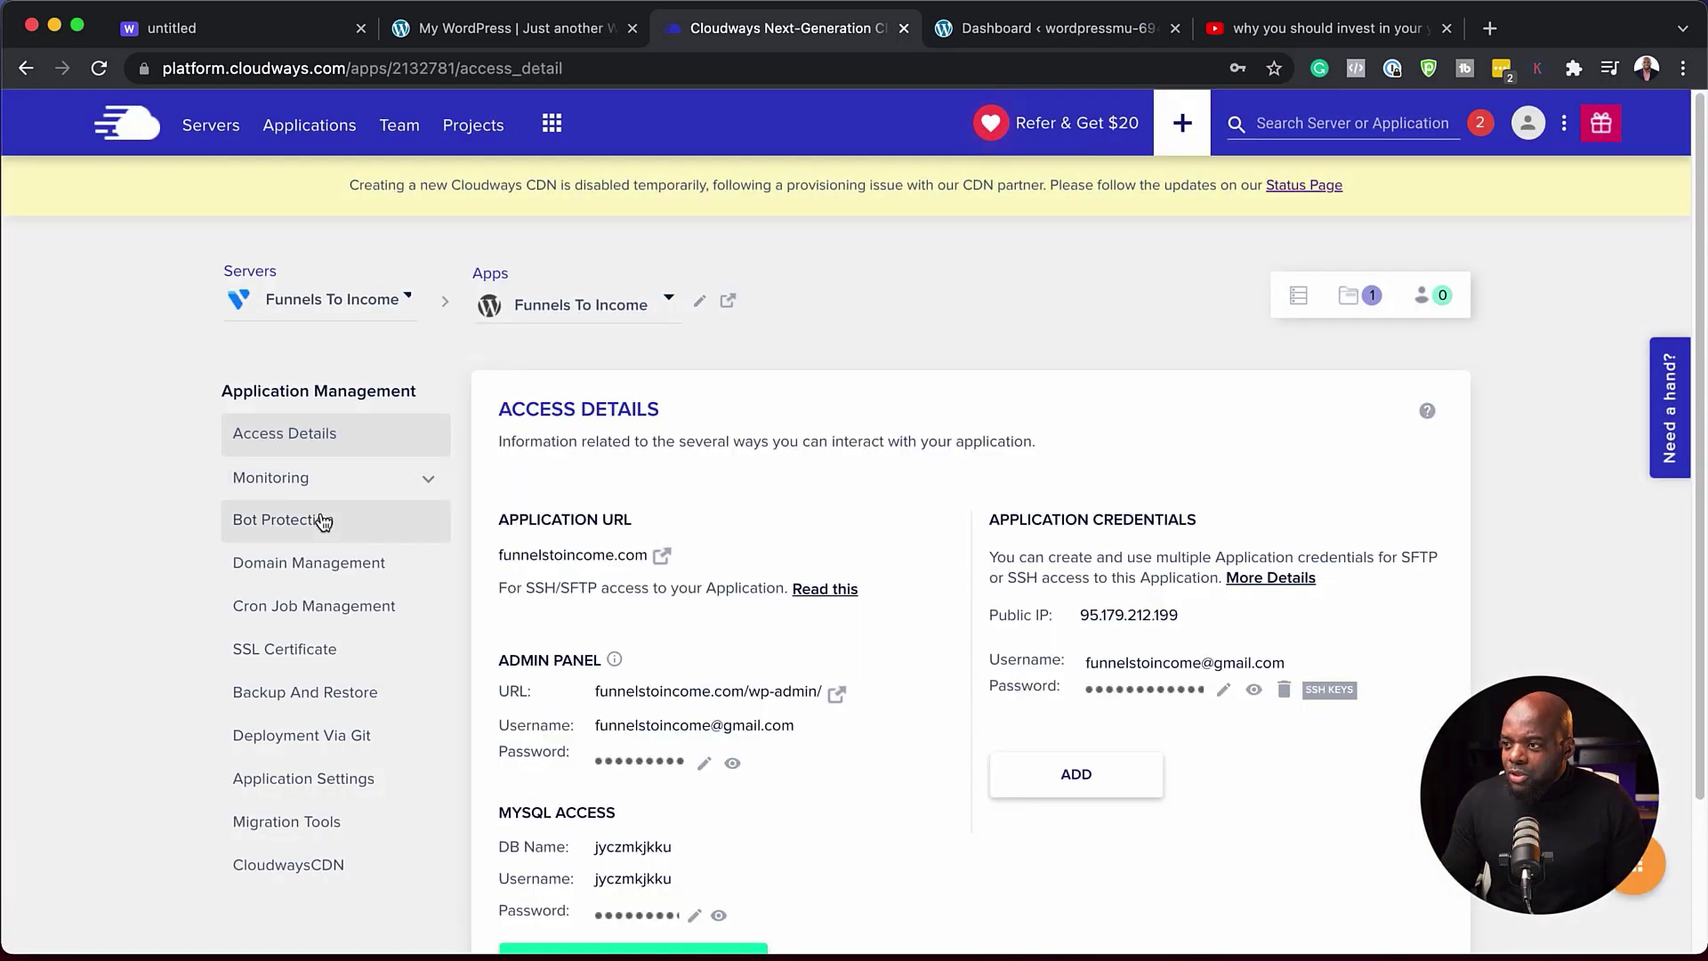
{"action": "left_click", "coordinate": [279, 480]}
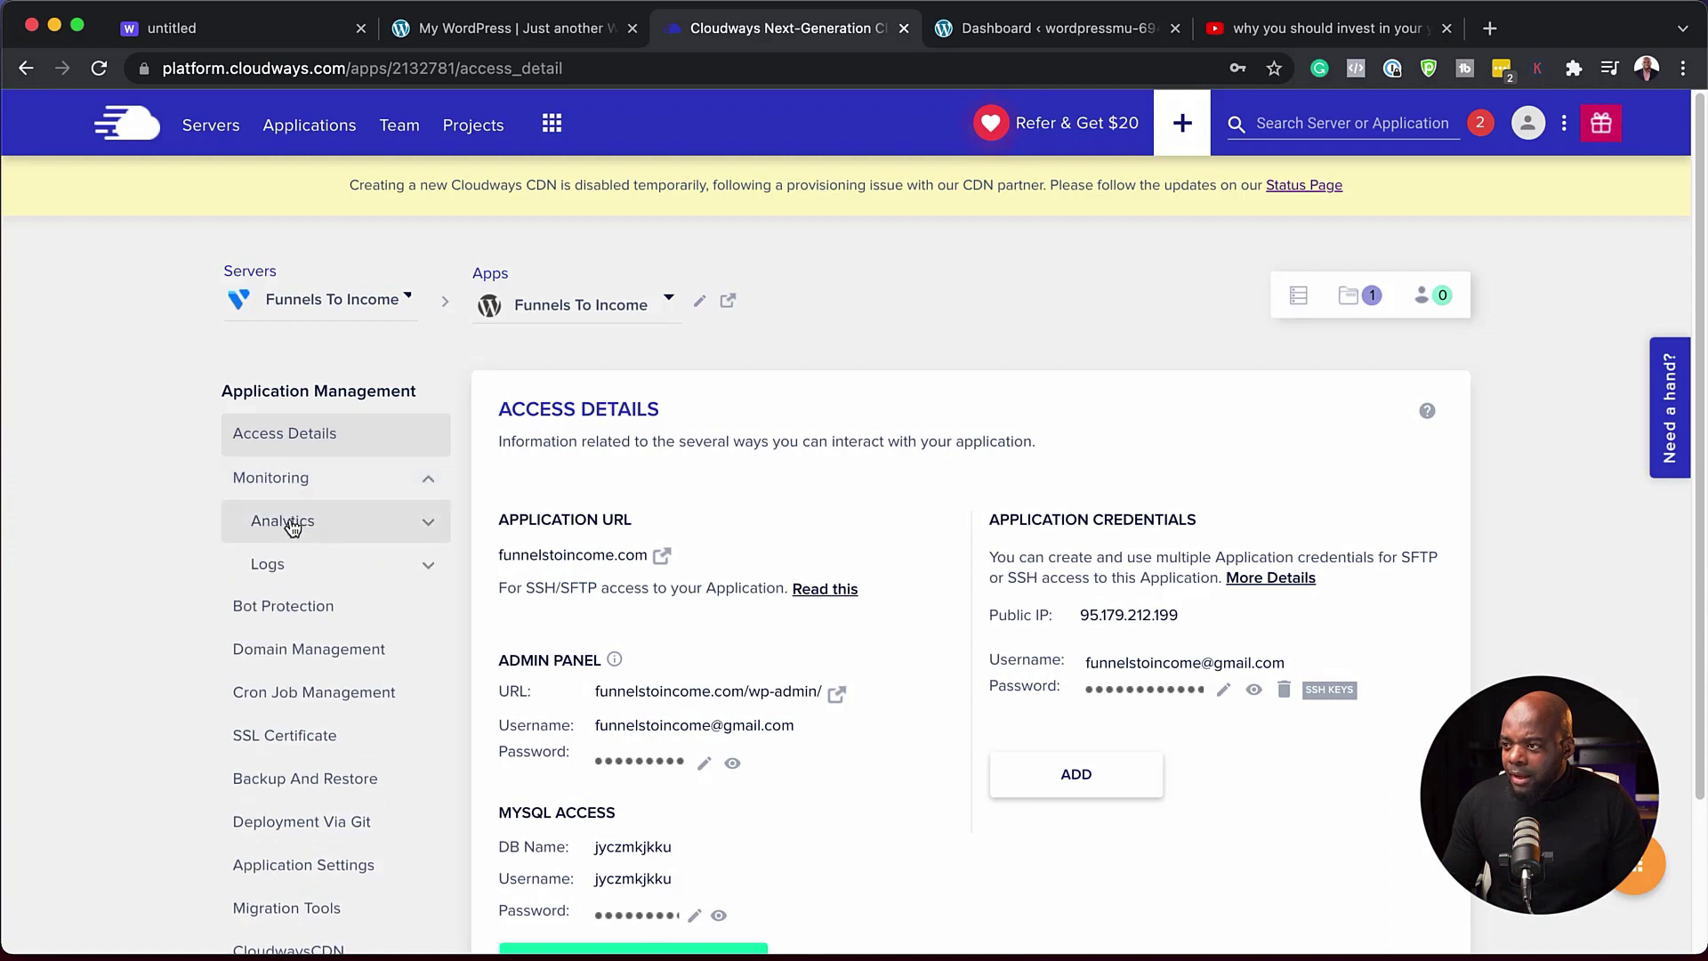
{"action": "left_click", "coordinate": [292, 525]}
{"action": "left_click", "coordinate": [282, 579]}
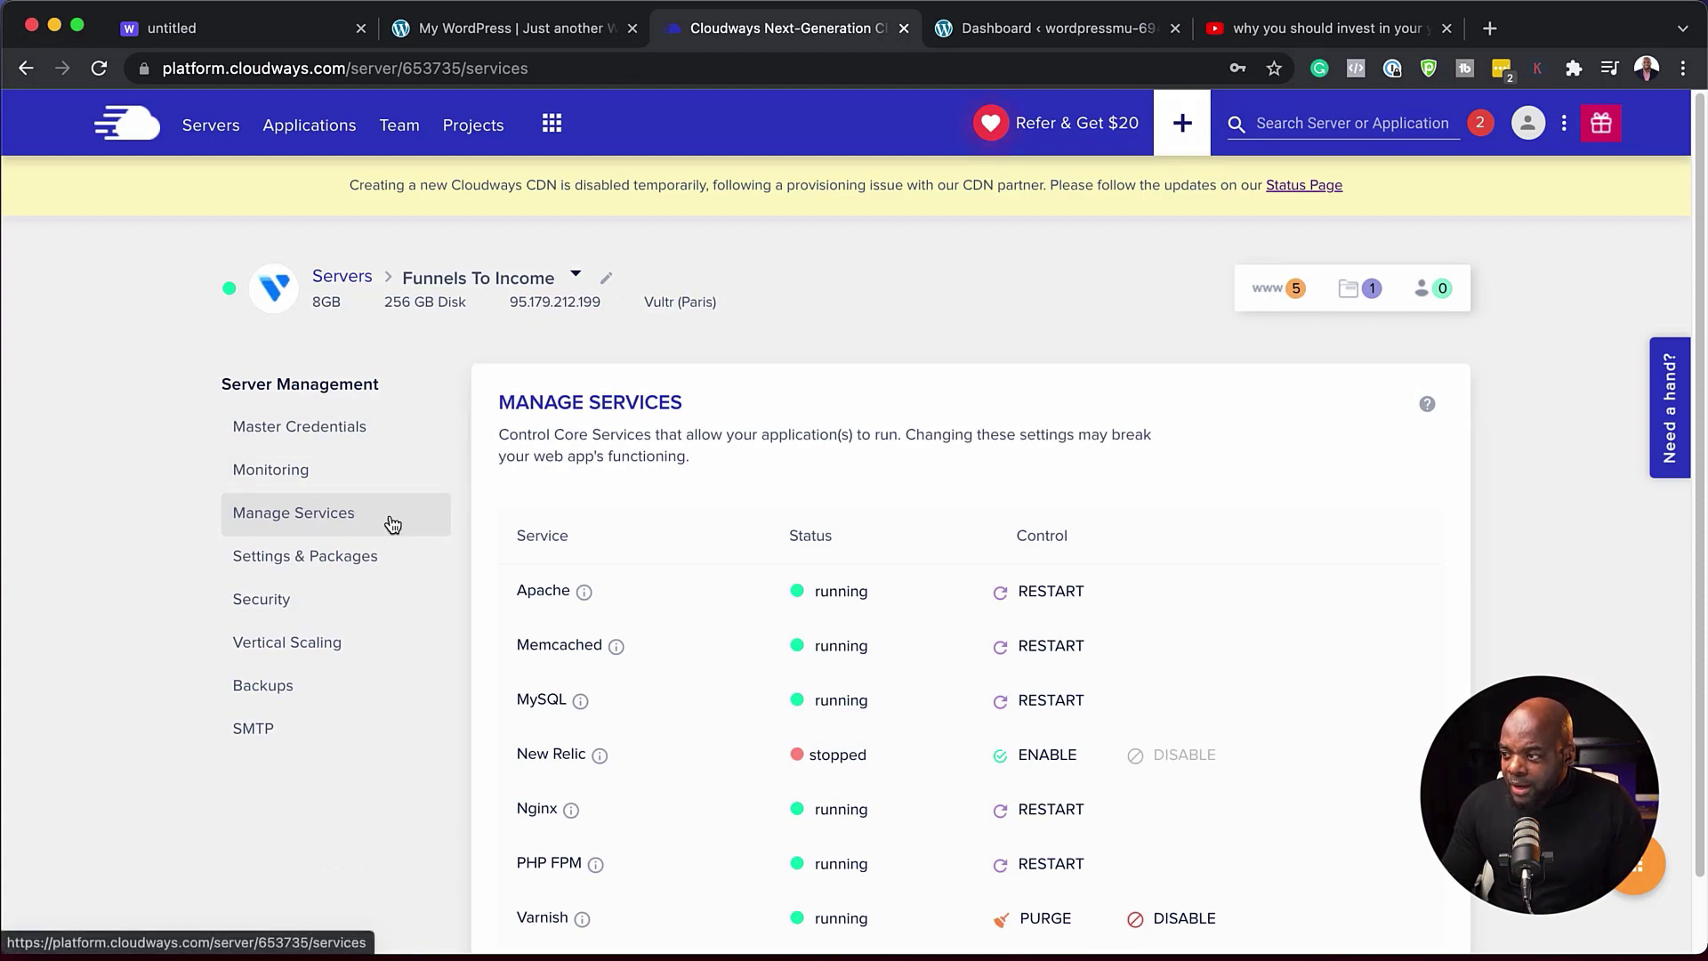
- Open the Funnels To Income server's Backups page, with daily 02:42 UTC backups kept 1 week
{"action": "scroll", "coordinate": [512, 547], "scroll_direction": "down", "scroll_amount": 2}
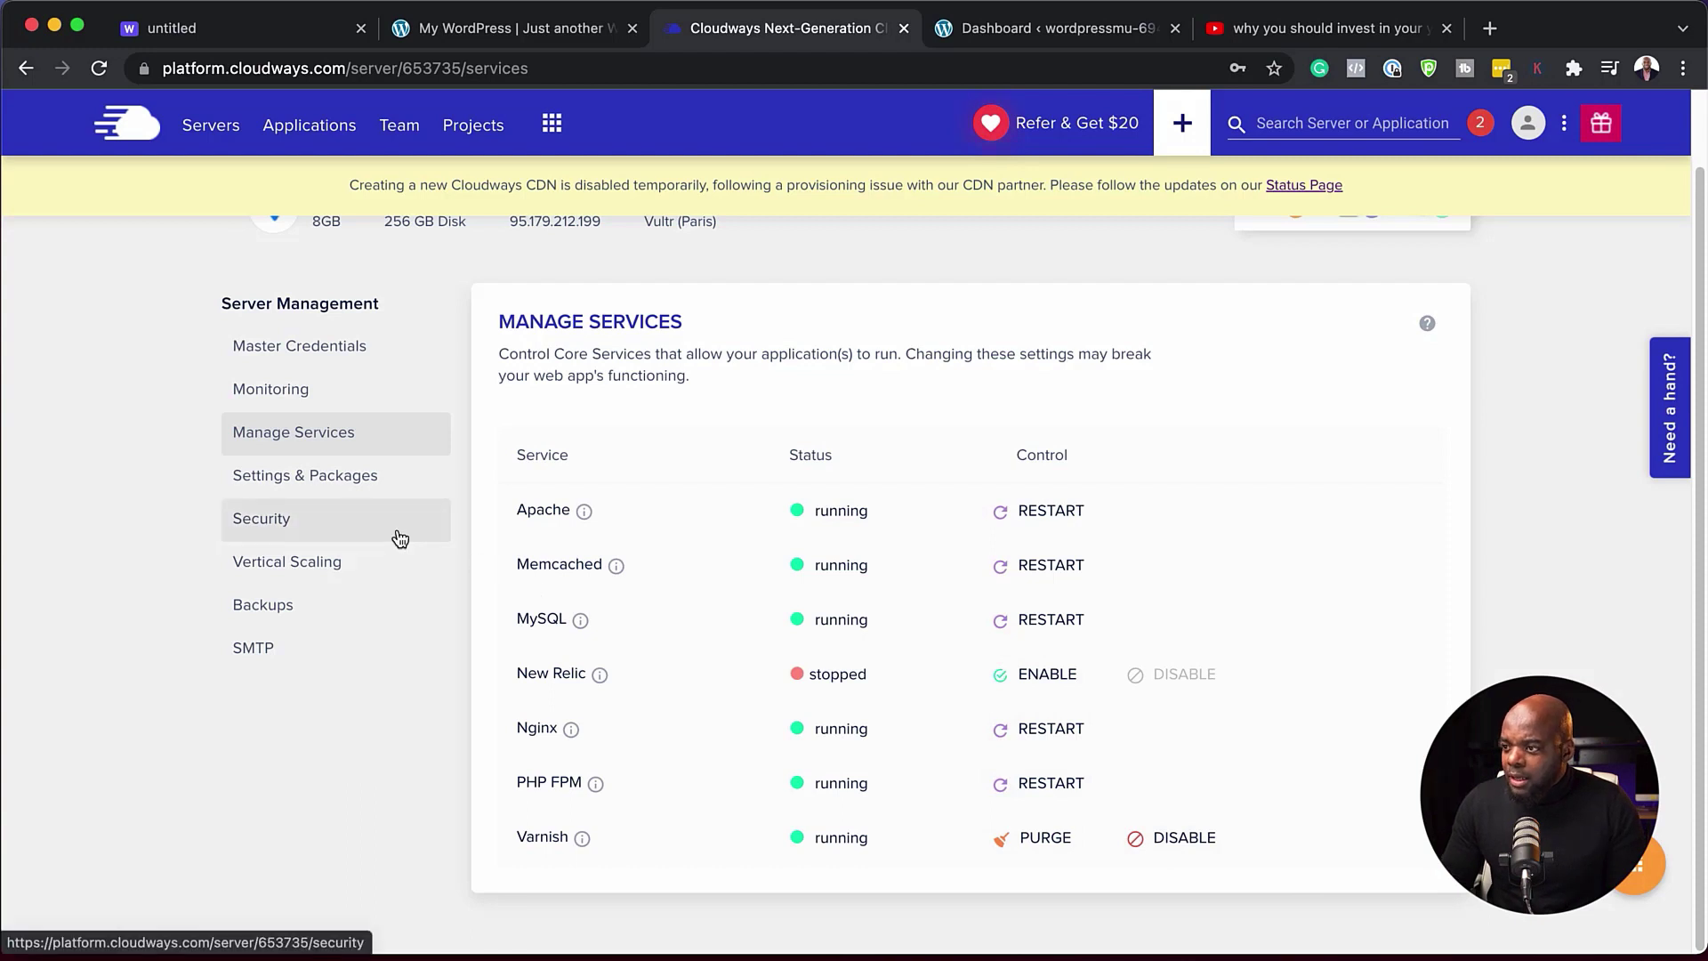
{"action": "left_click", "coordinate": [310, 608]}
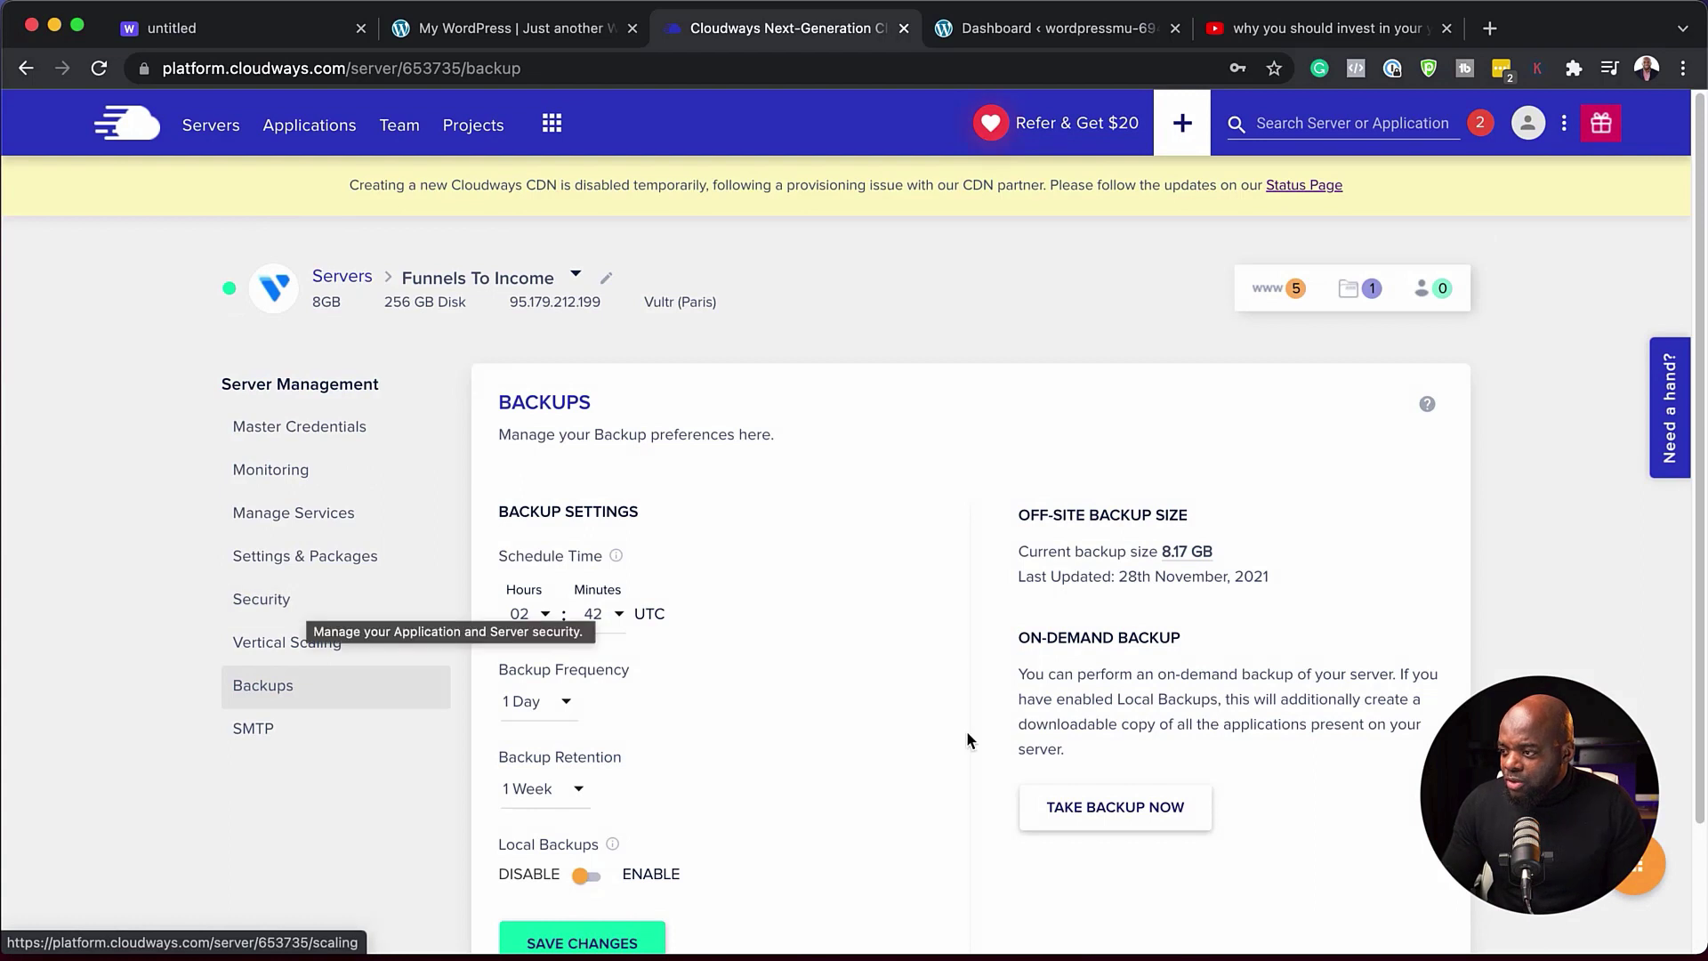
- Open the server's Monitoring summary and scroll through its RAM, CPU, disk and bandwidth graphs
{"action": "scroll", "coordinate": [968, 729], "scroll_direction": "down", "scroll_amount": 3}
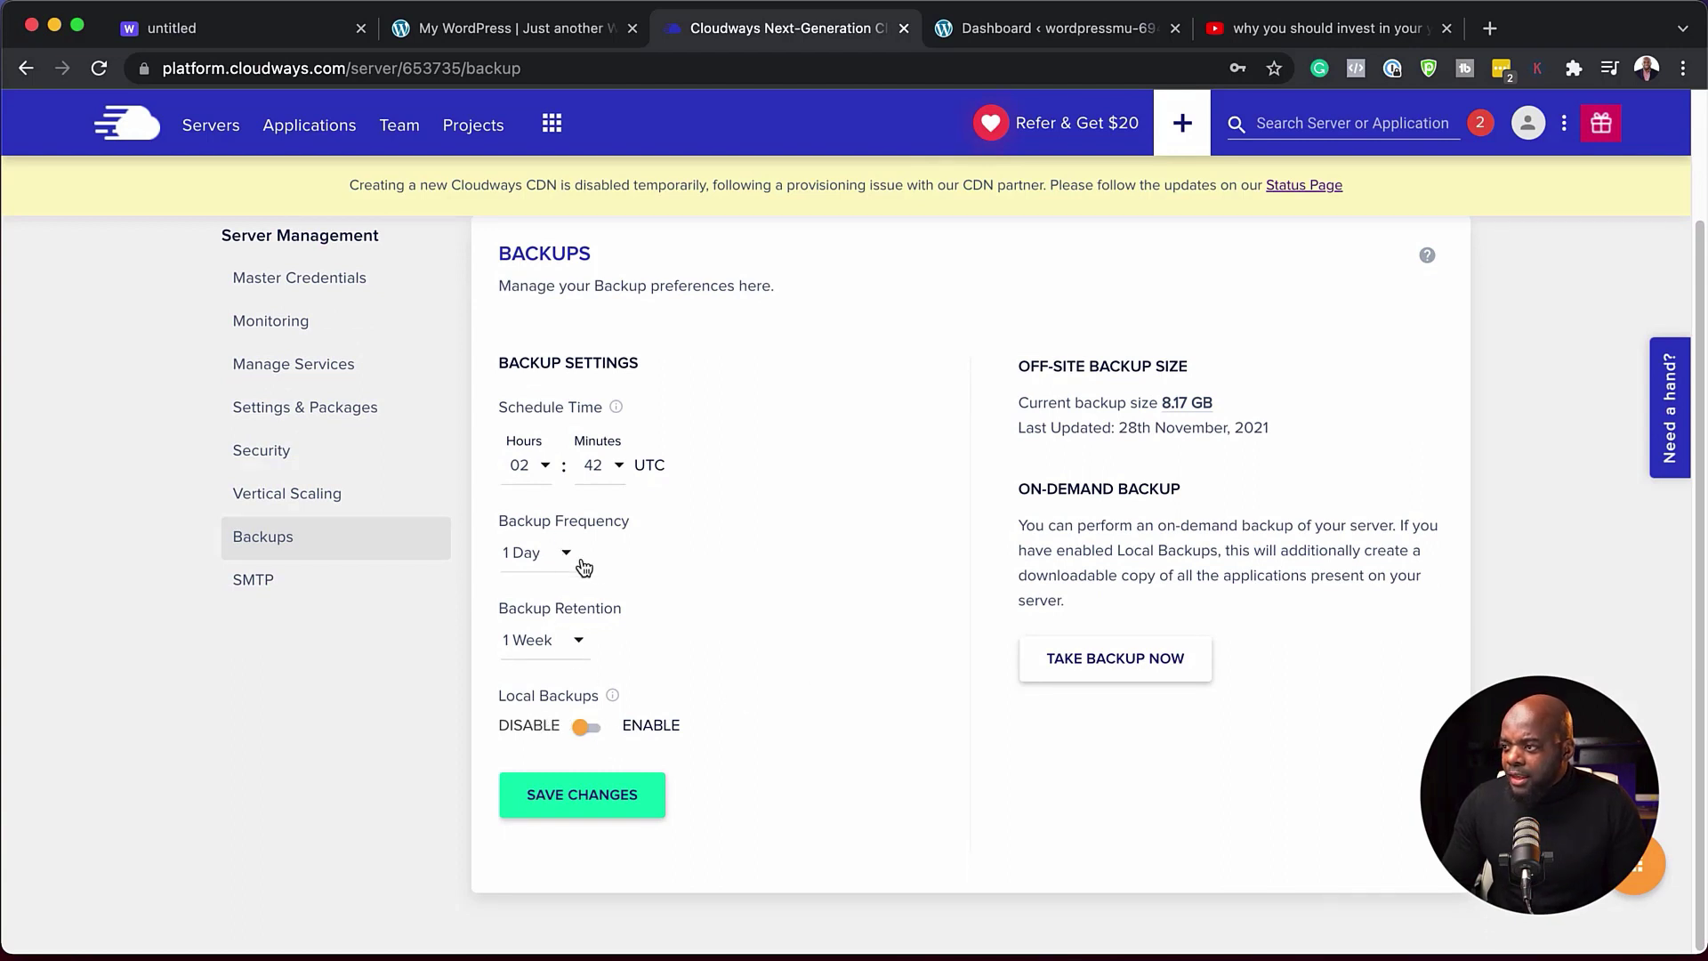
{"action": "scroll", "coordinate": [404, 649], "scroll_direction": "up", "scroll_amount": 1}
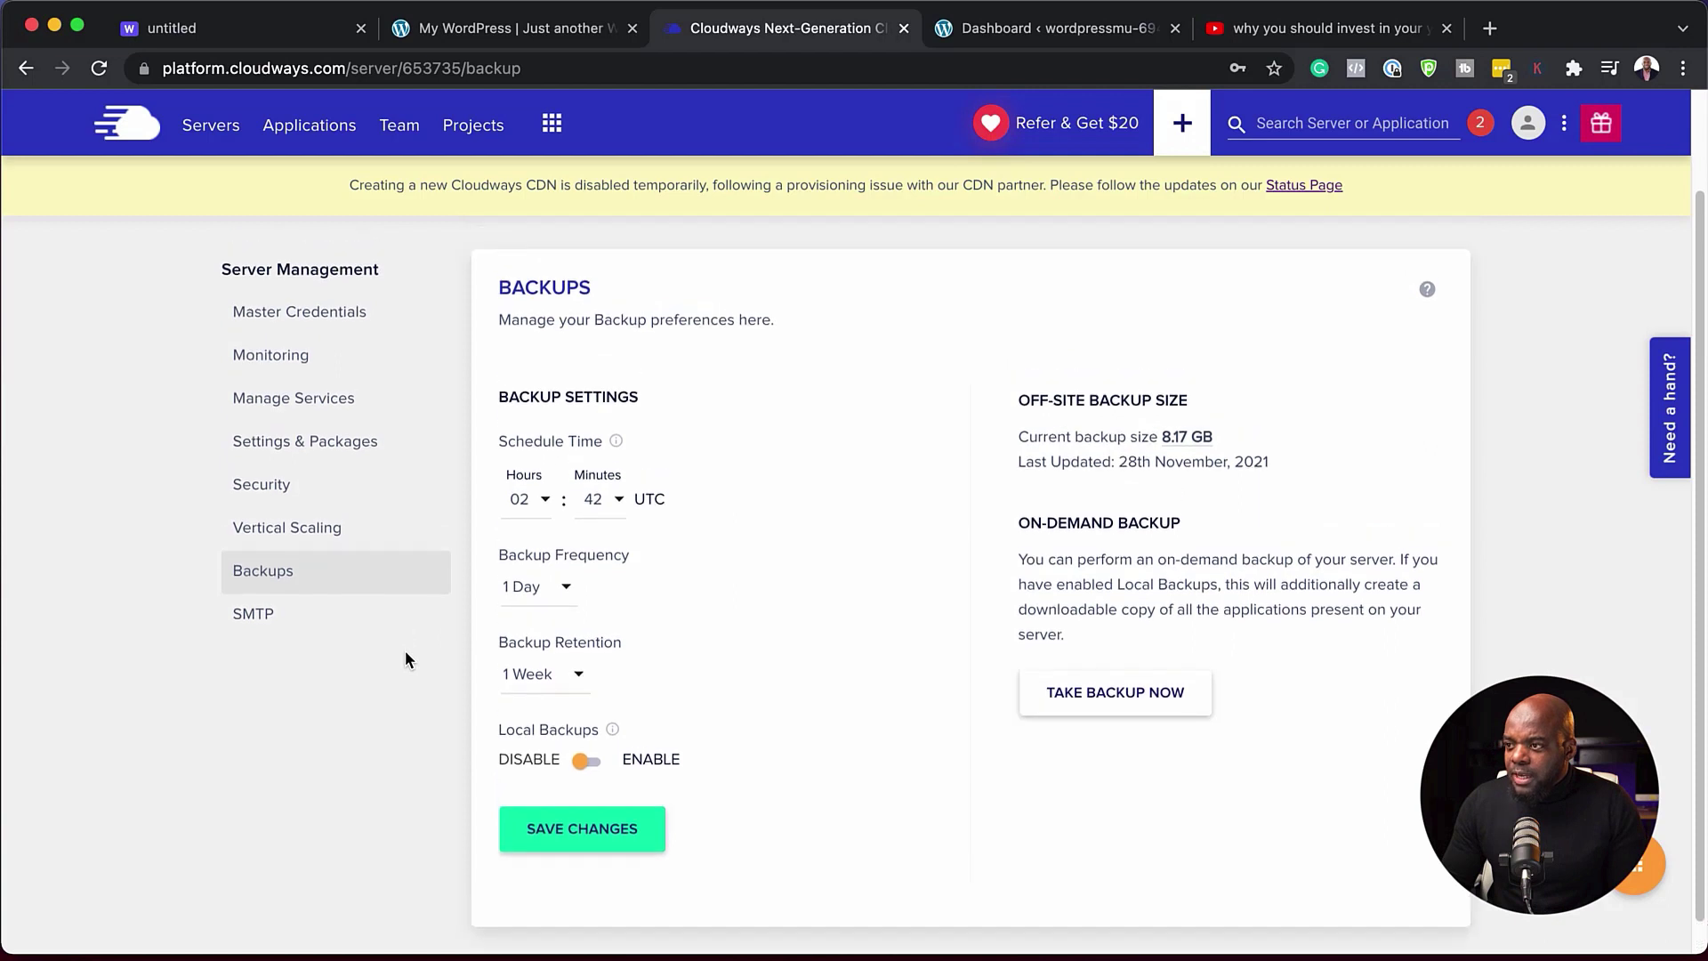
{"action": "left_click", "coordinate": [347, 356]}
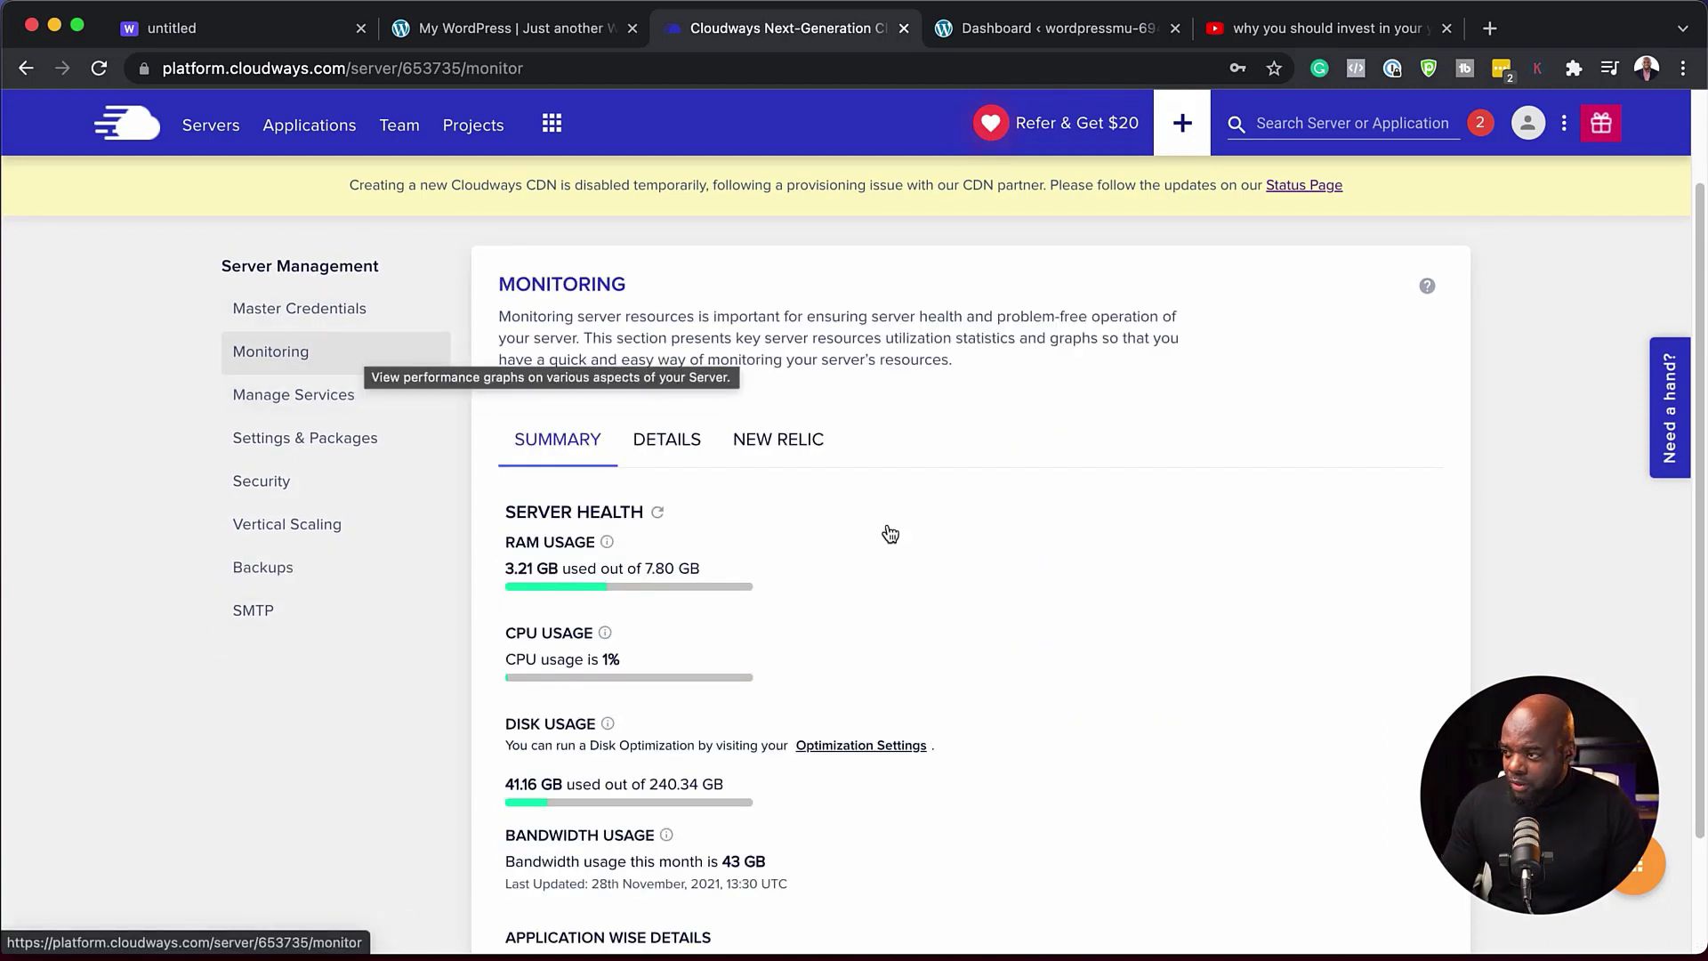
{"action": "scroll", "coordinate": [911, 559], "scroll_direction": "down", "scroll_amount": 1}
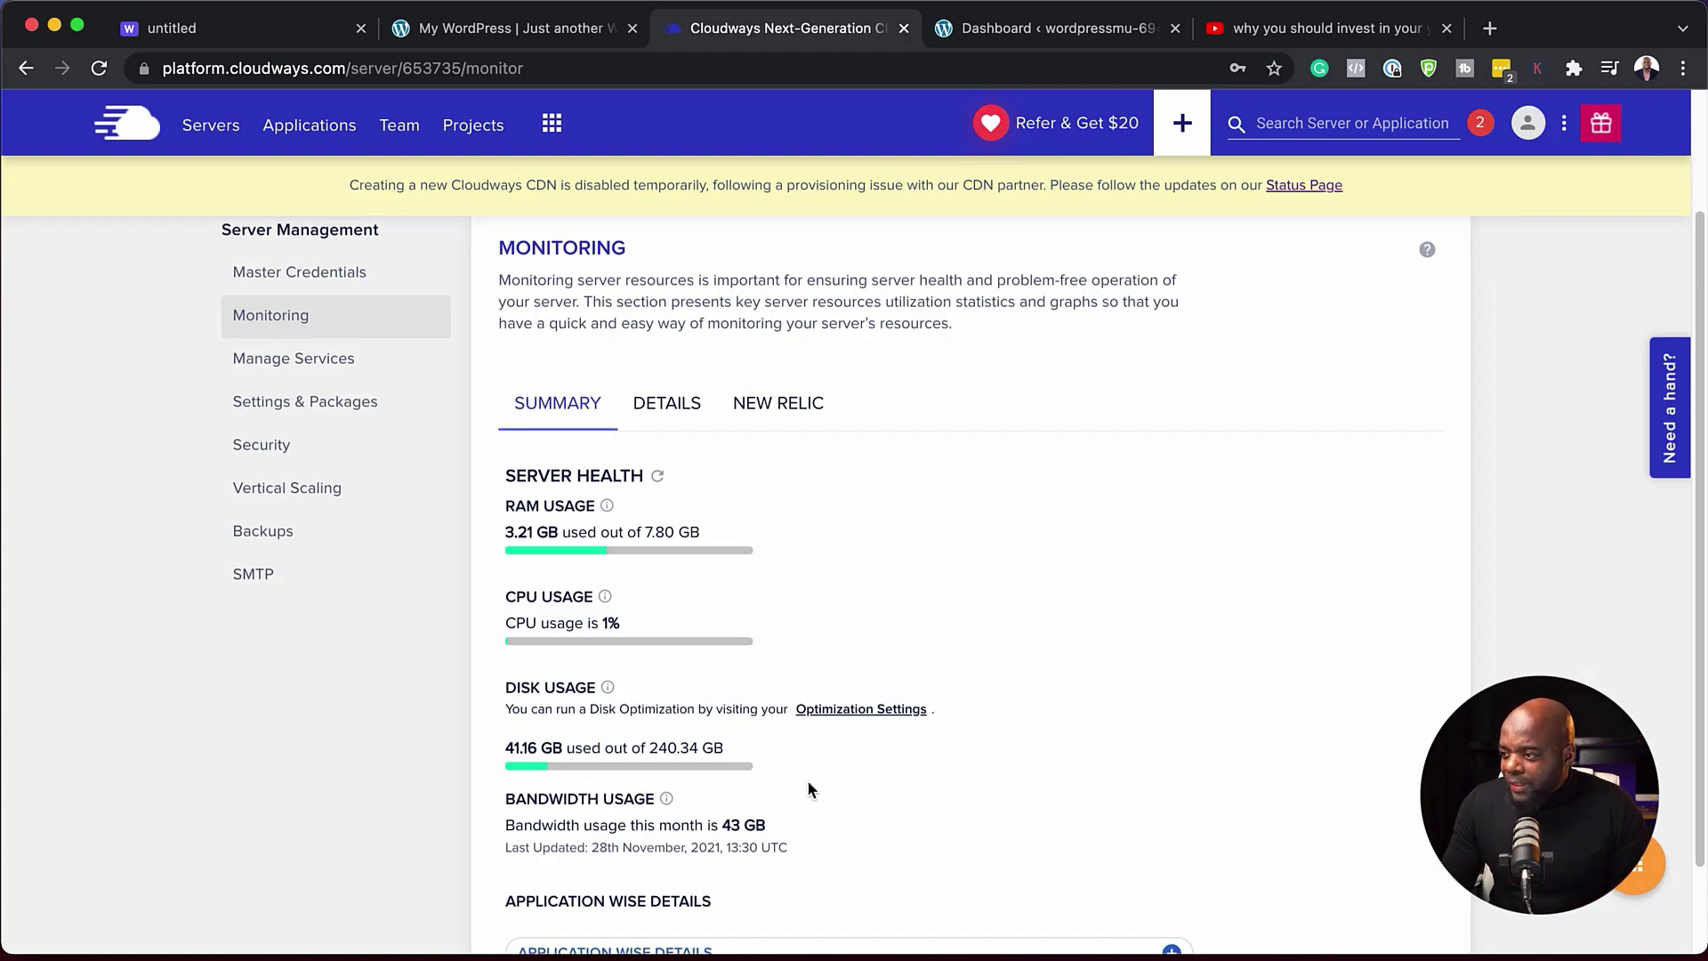
{"action": "scroll", "coordinate": [808, 779], "scroll_direction": "down", "scroll_amount": 2}
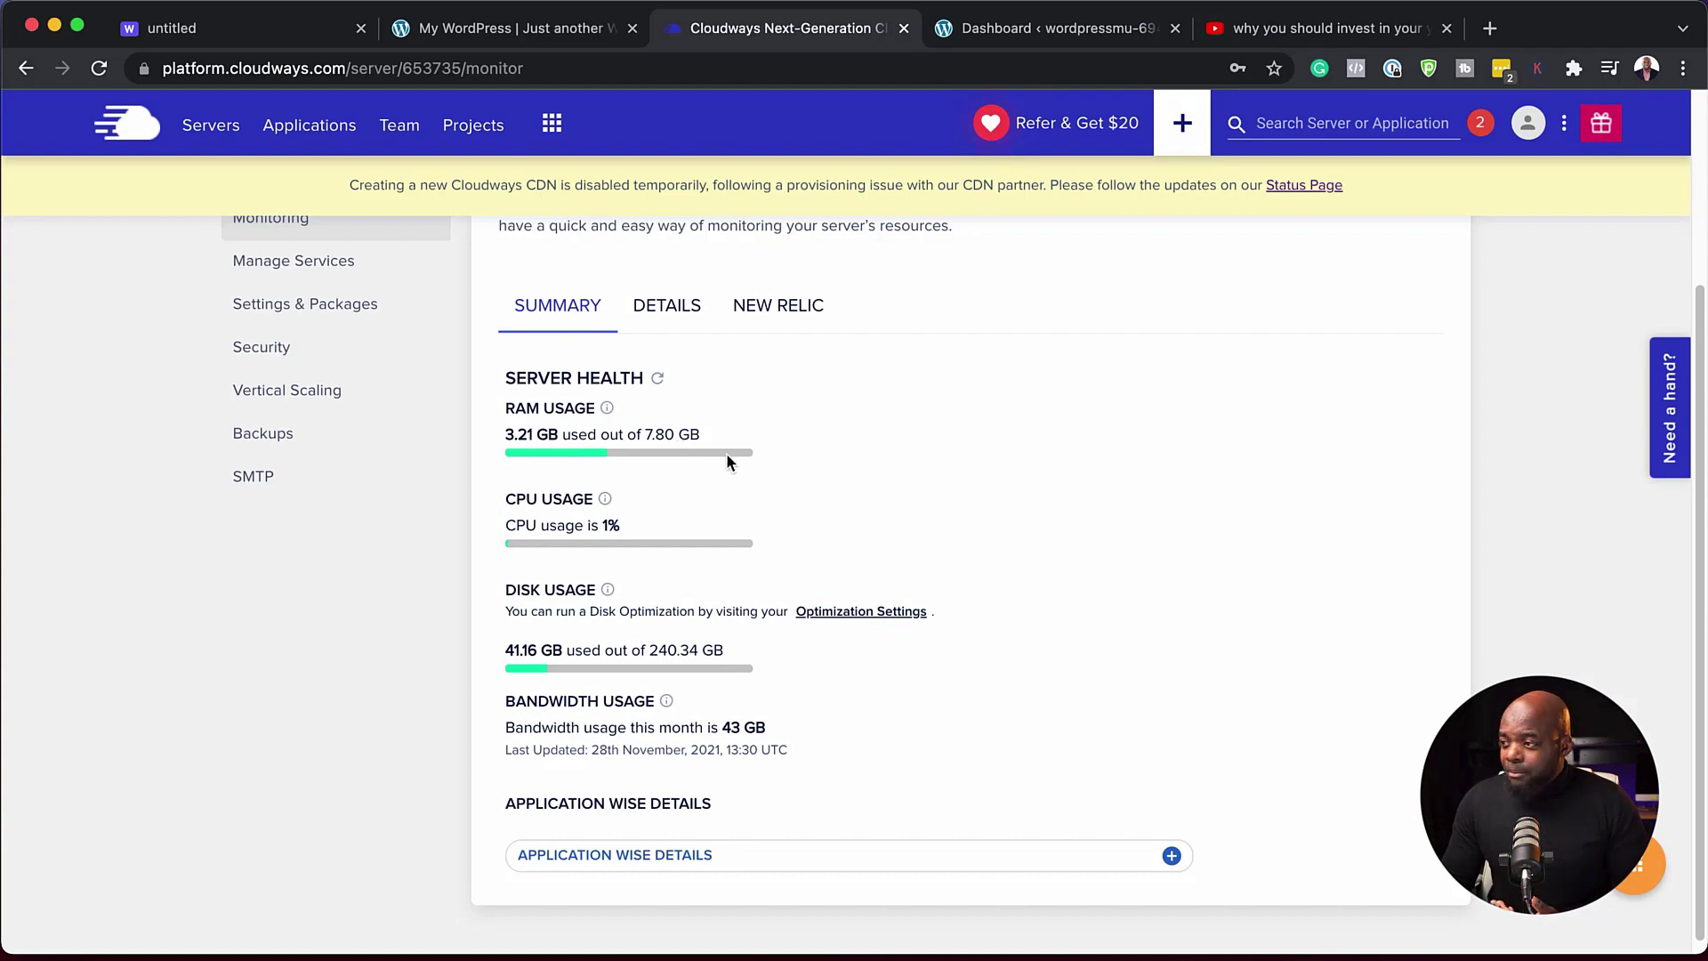
{"action": "scroll", "coordinate": [883, 591], "scroll_direction": "down", "scroll_amount": 1}
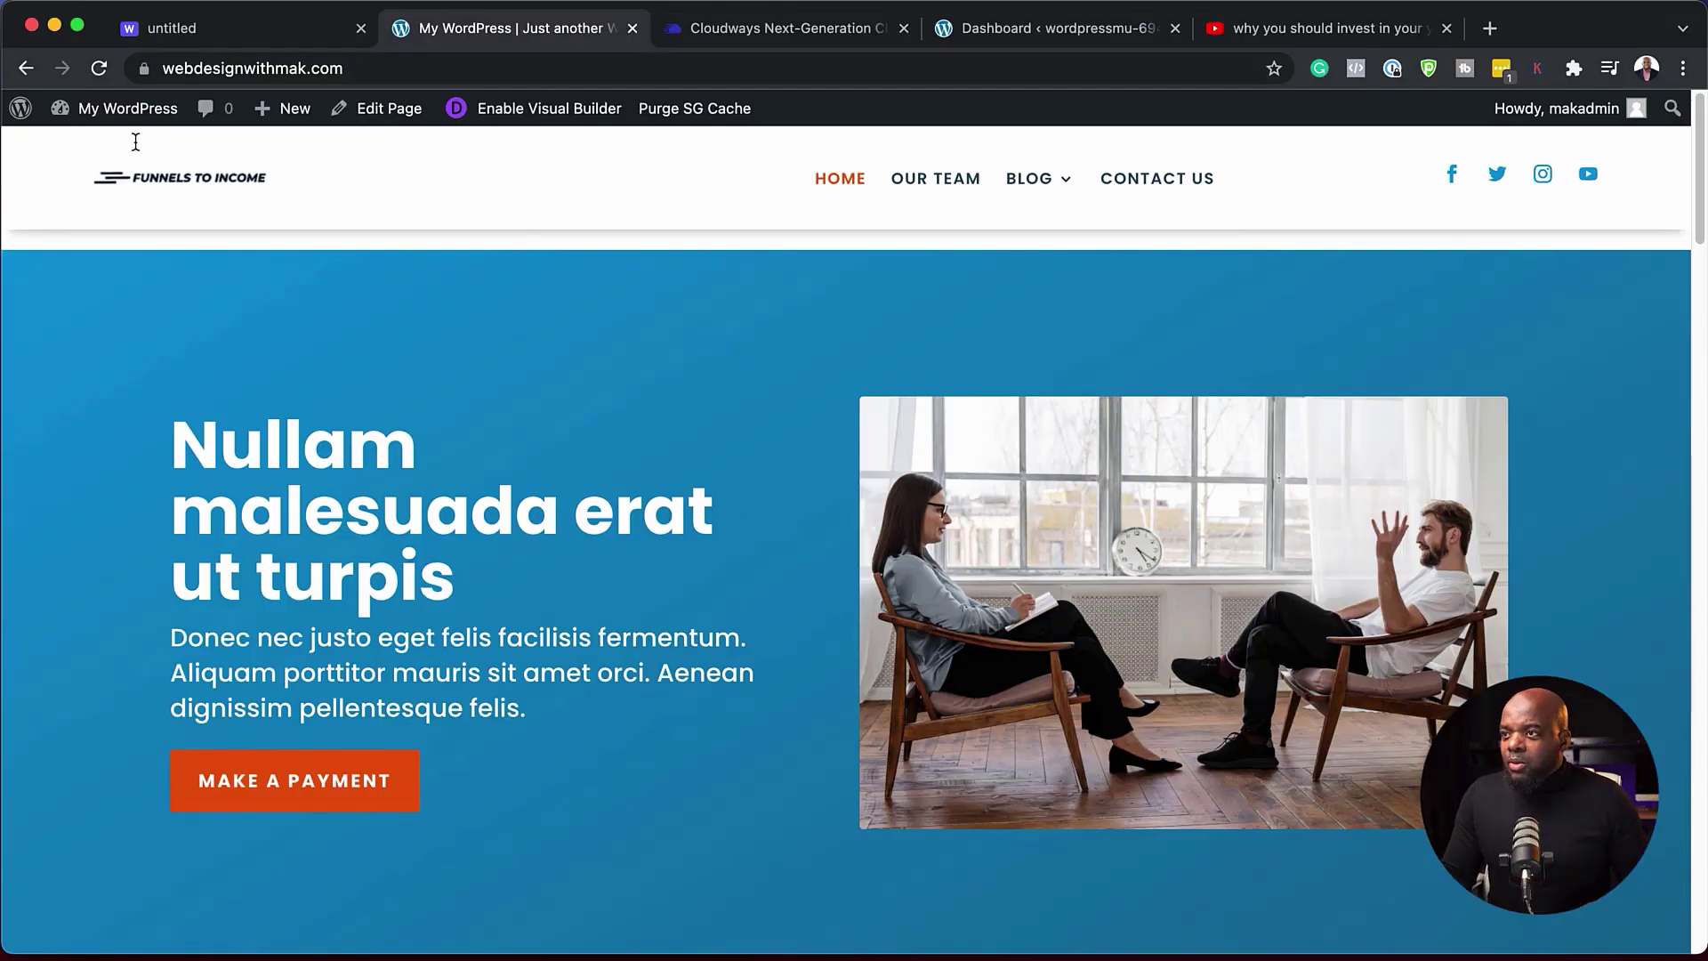
- Search Add New Plugins for 'cloudways' and install the Cloudways WordPress Migrator plugin
{"action": "mouse_move", "coordinate": [127, 120]}
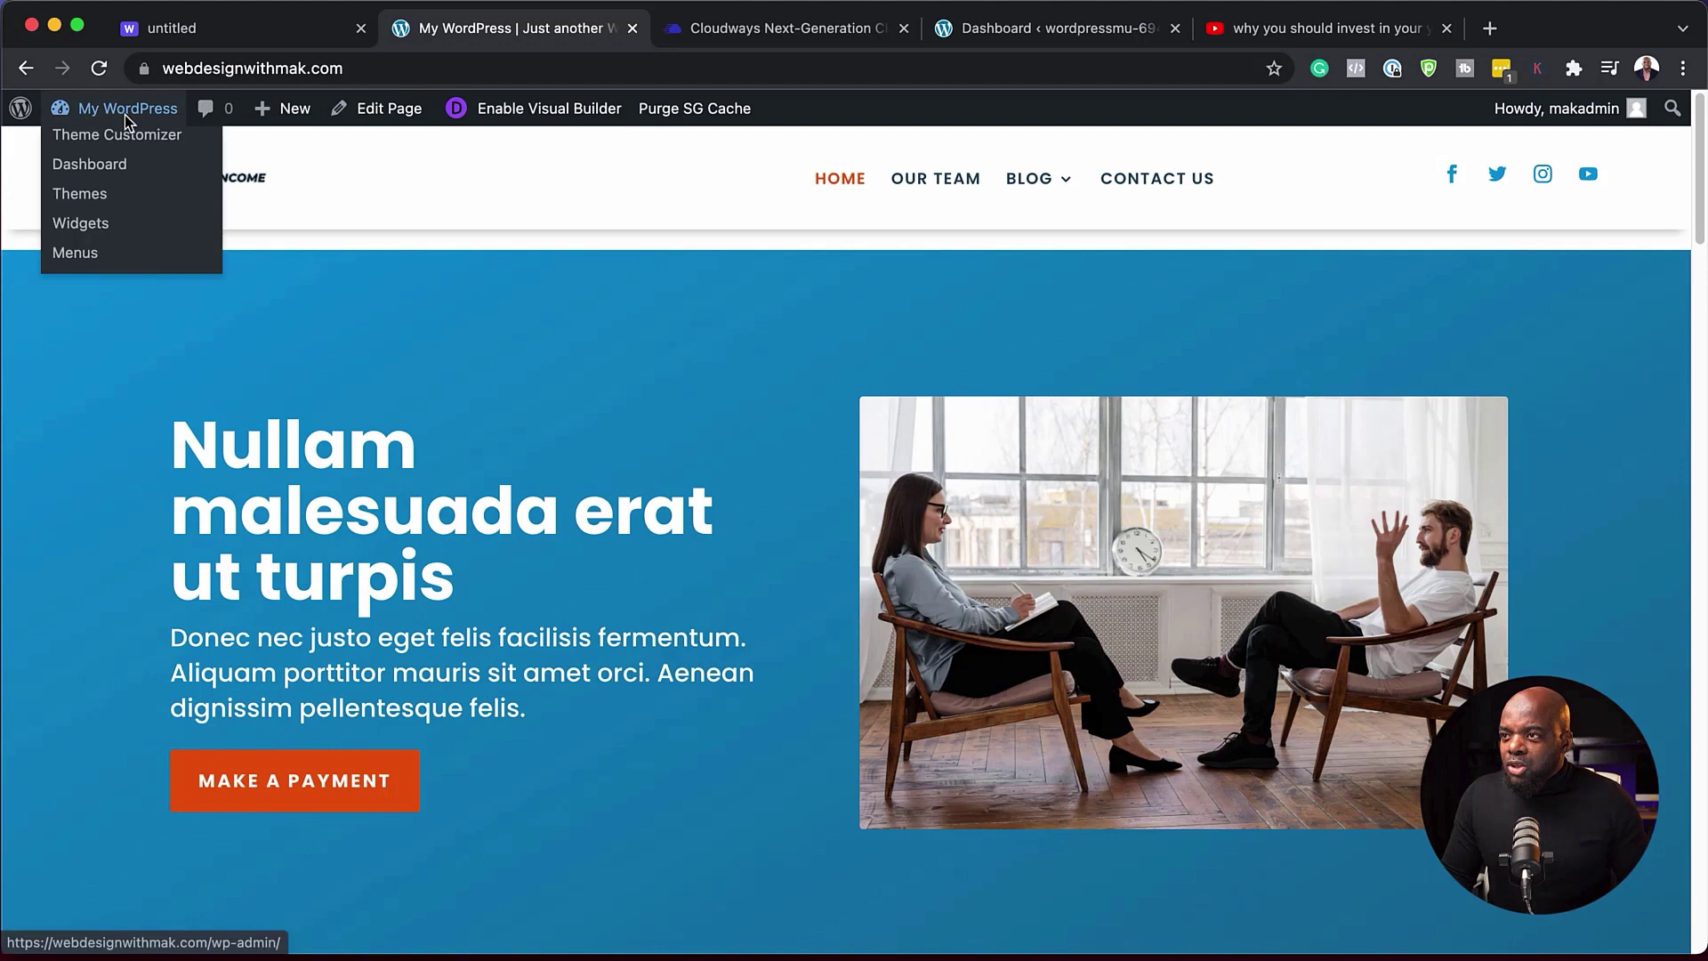
{"action": "left_click", "coordinate": [107, 166]}
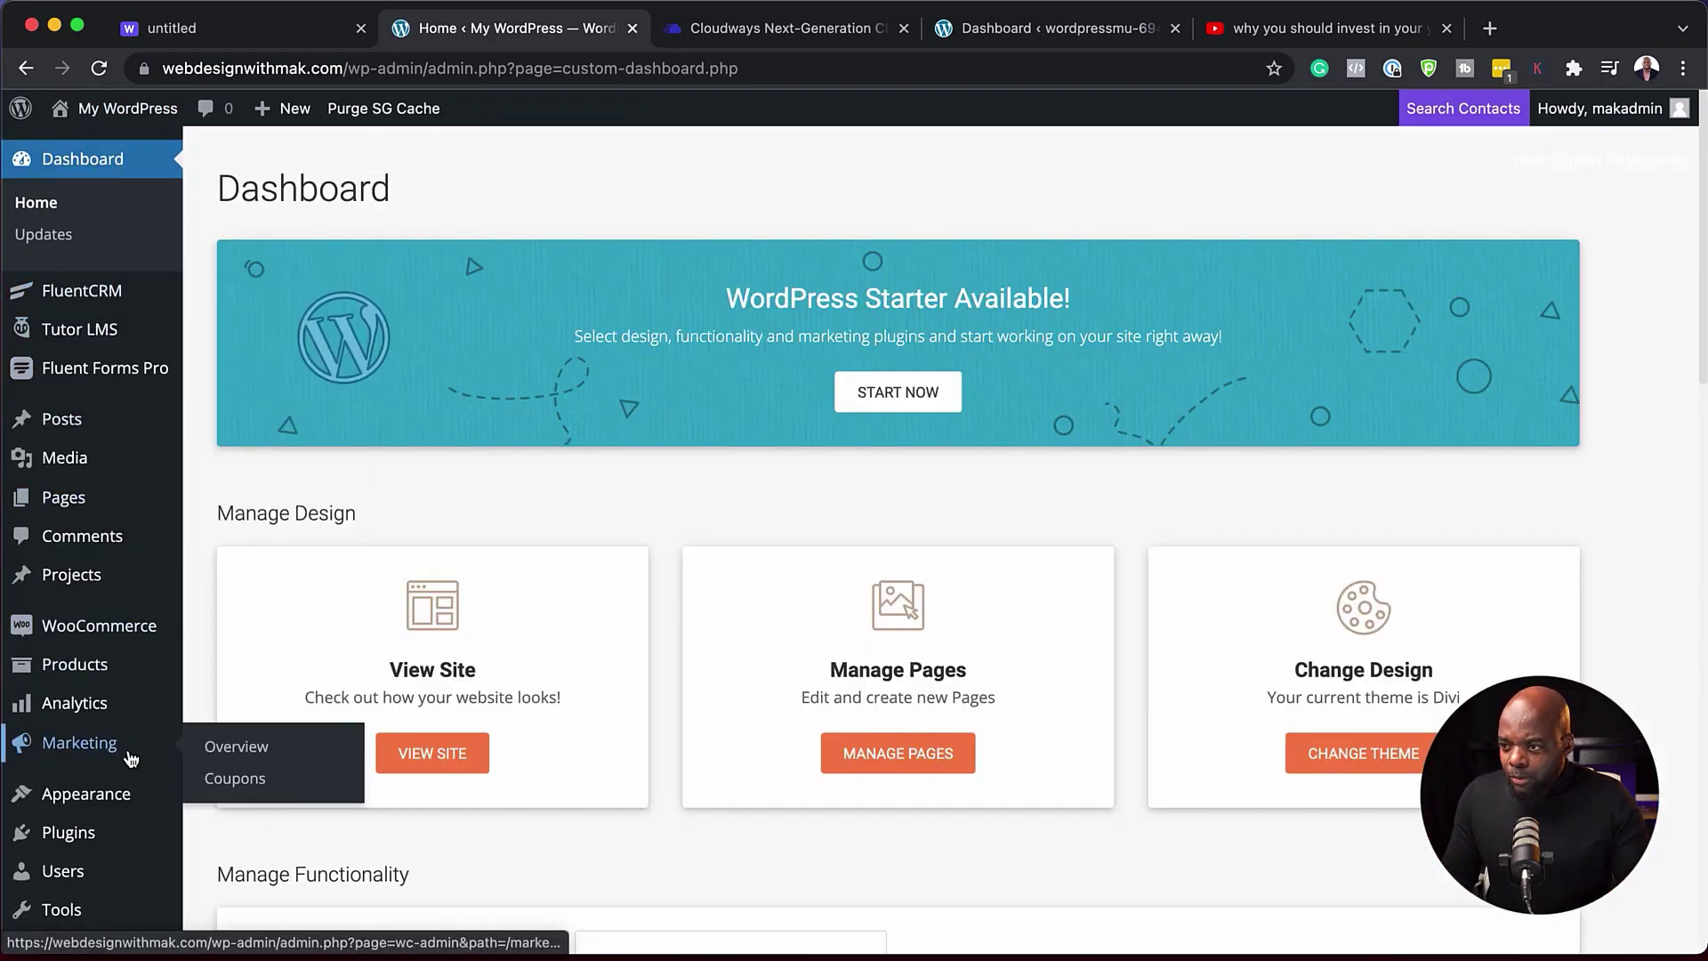
{"action": "scroll", "coordinate": [116, 747], "scroll_direction": "down", "scroll_amount": 3}
{"action": "mouse_move", "coordinate": [95, 686]}
{"action": "left_click", "coordinate": [242, 728]}
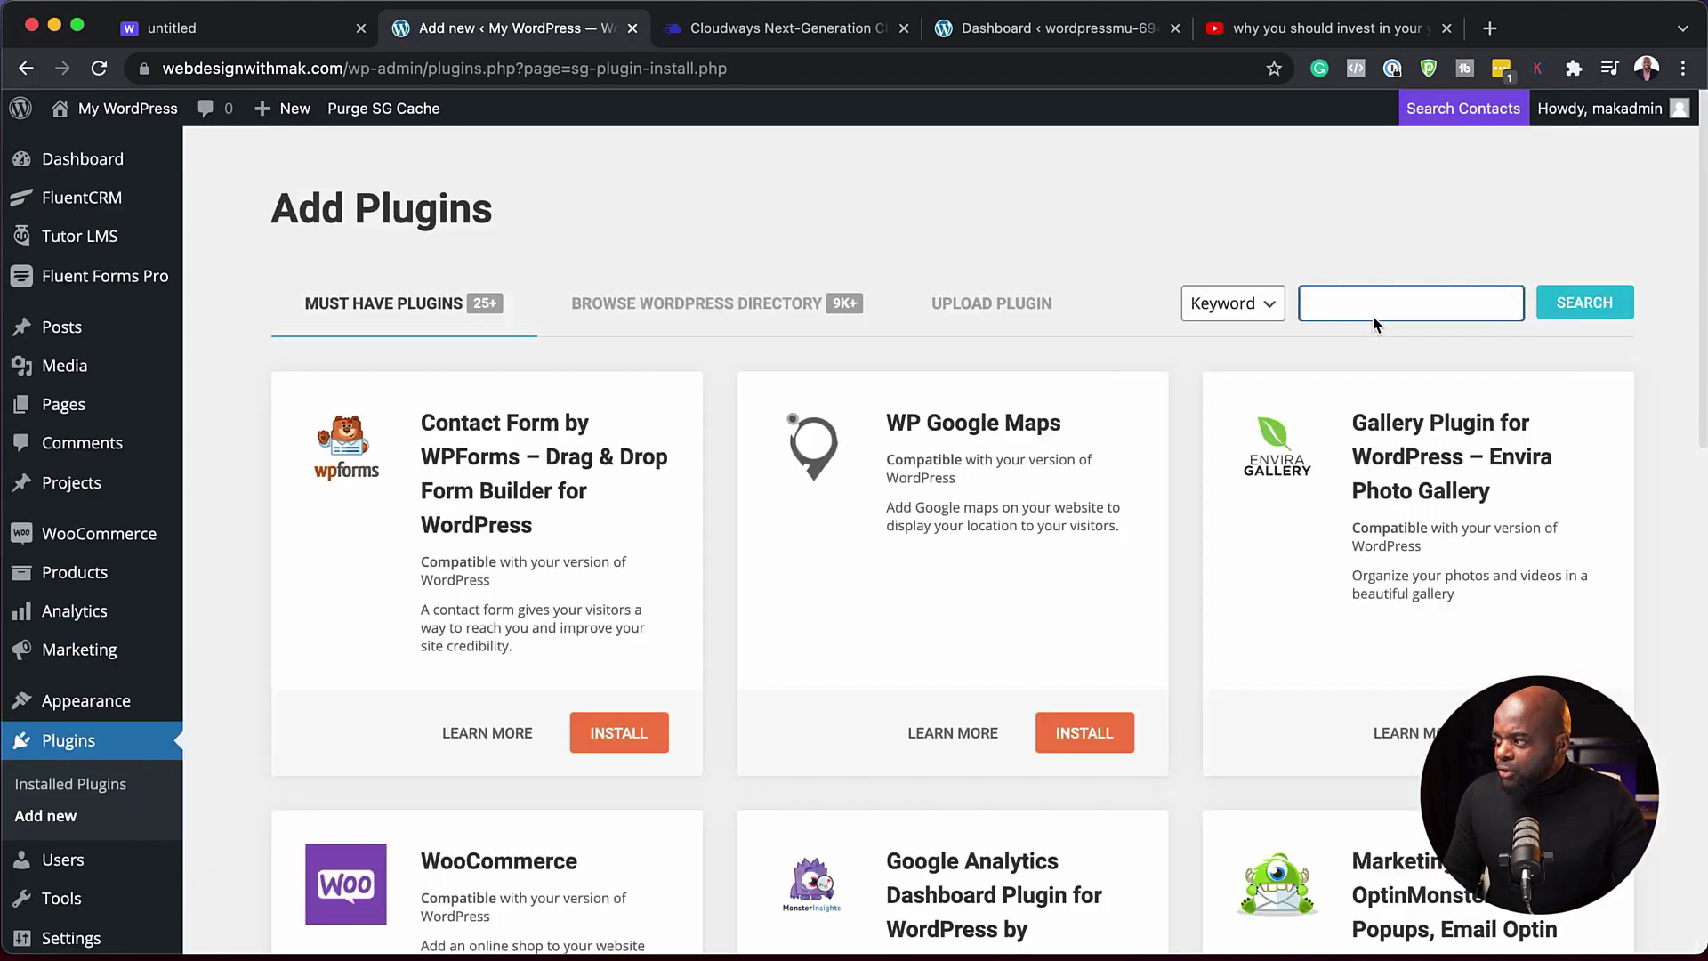
{"action": "left_click", "coordinate": [1374, 317]}
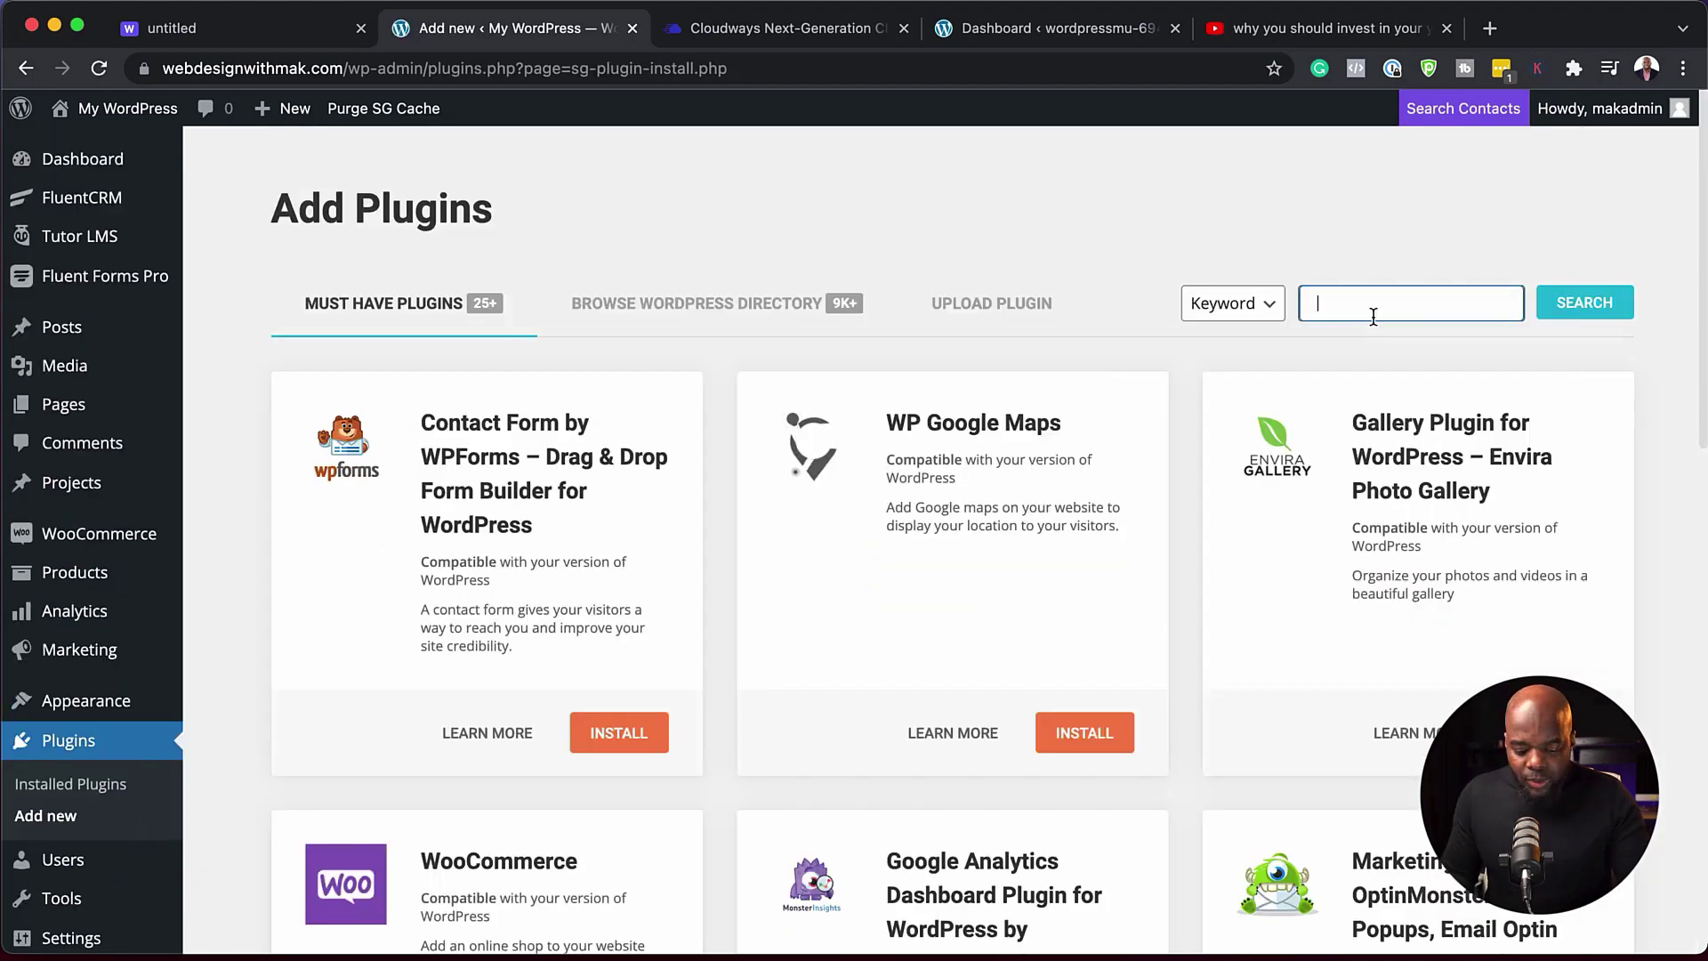
{"action": "type", "text": "cloudways"}
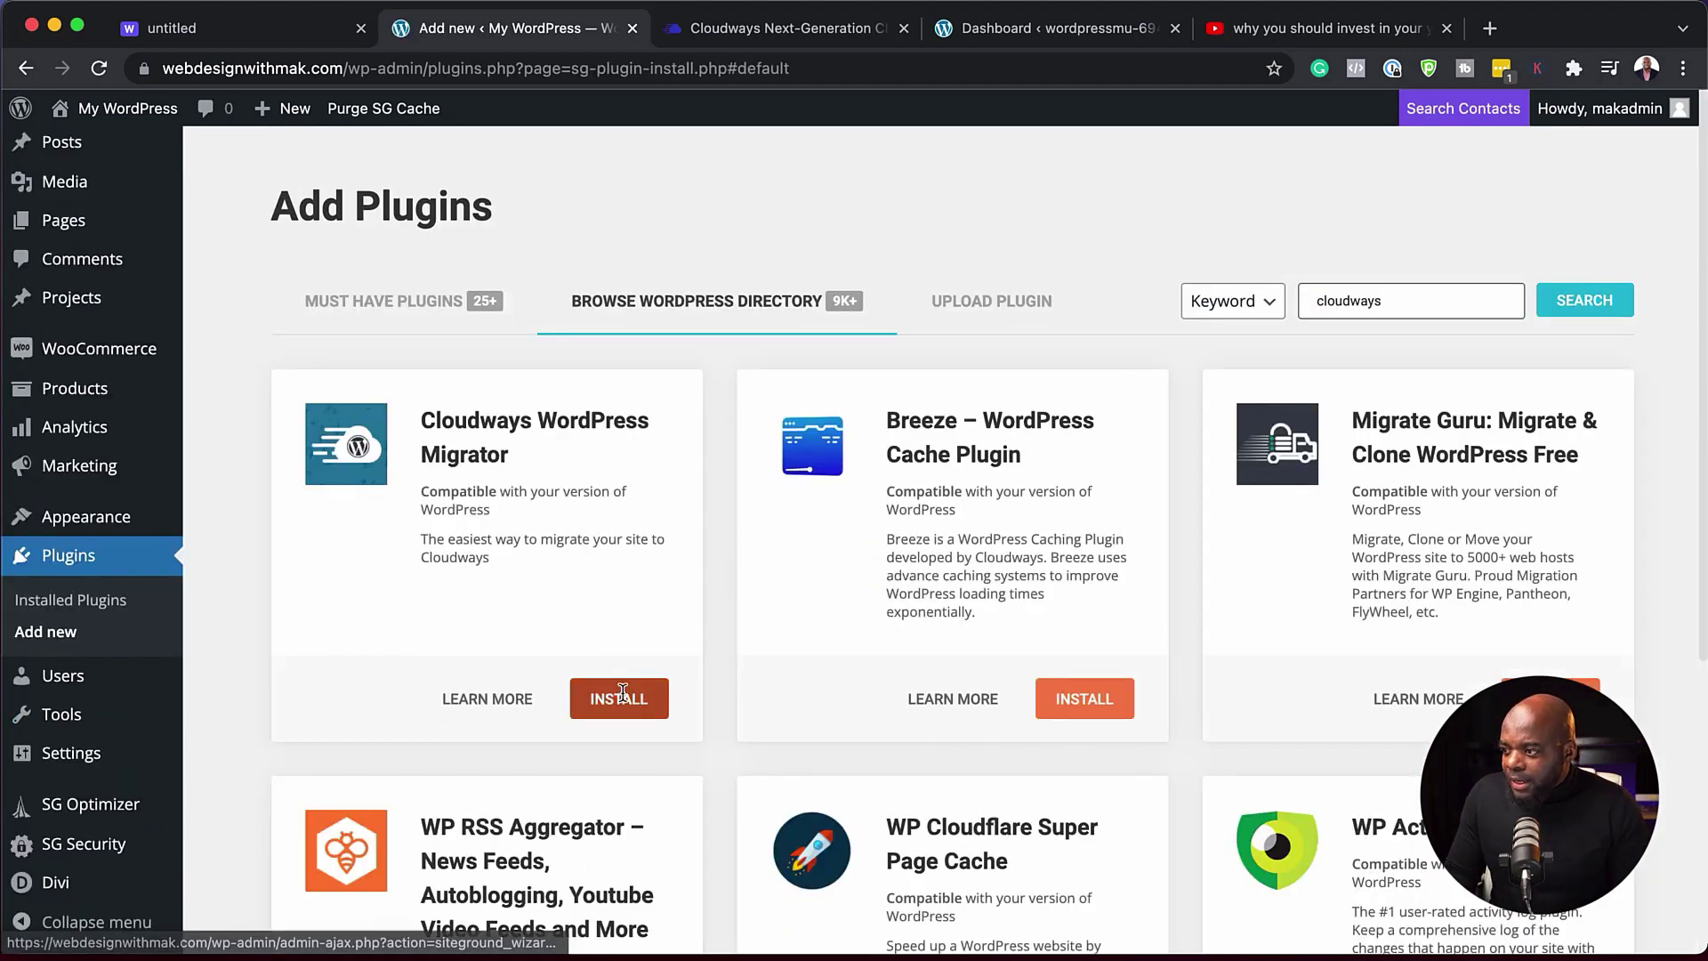
{"action": "left_click", "coordinate": [623, 701]}
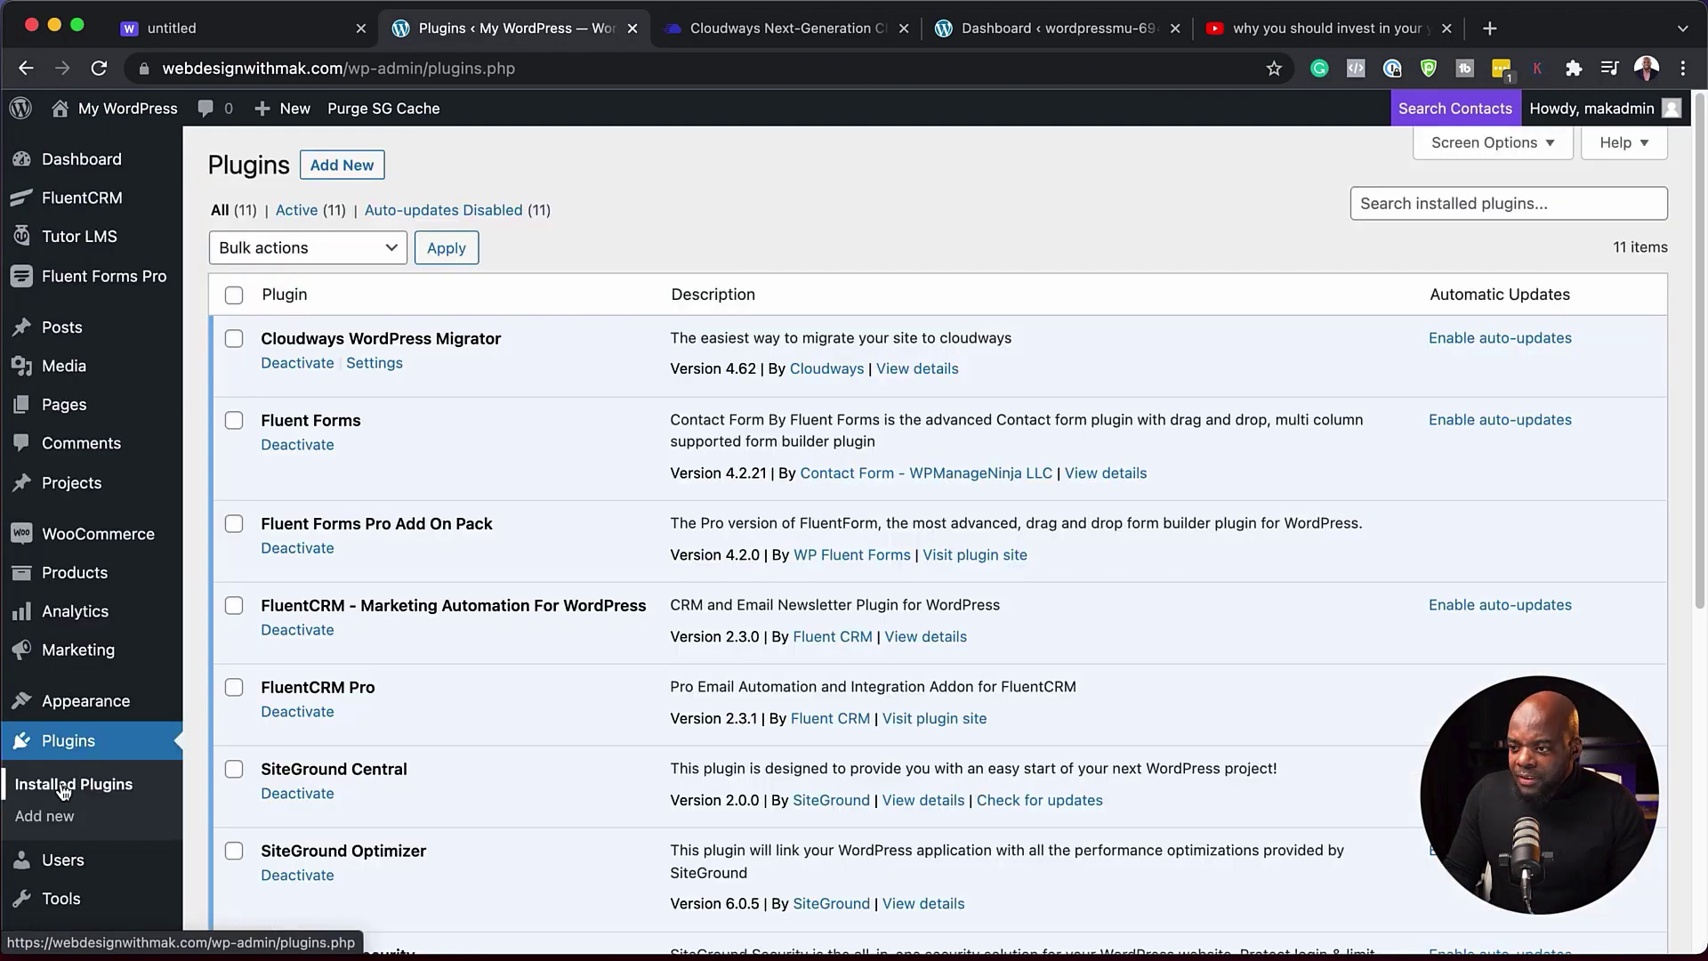
- In the Migrator settings, enter the account e-mail address and agree to BlogVault's terms
{"action": "left_click", "coordinate": [384, 364]}
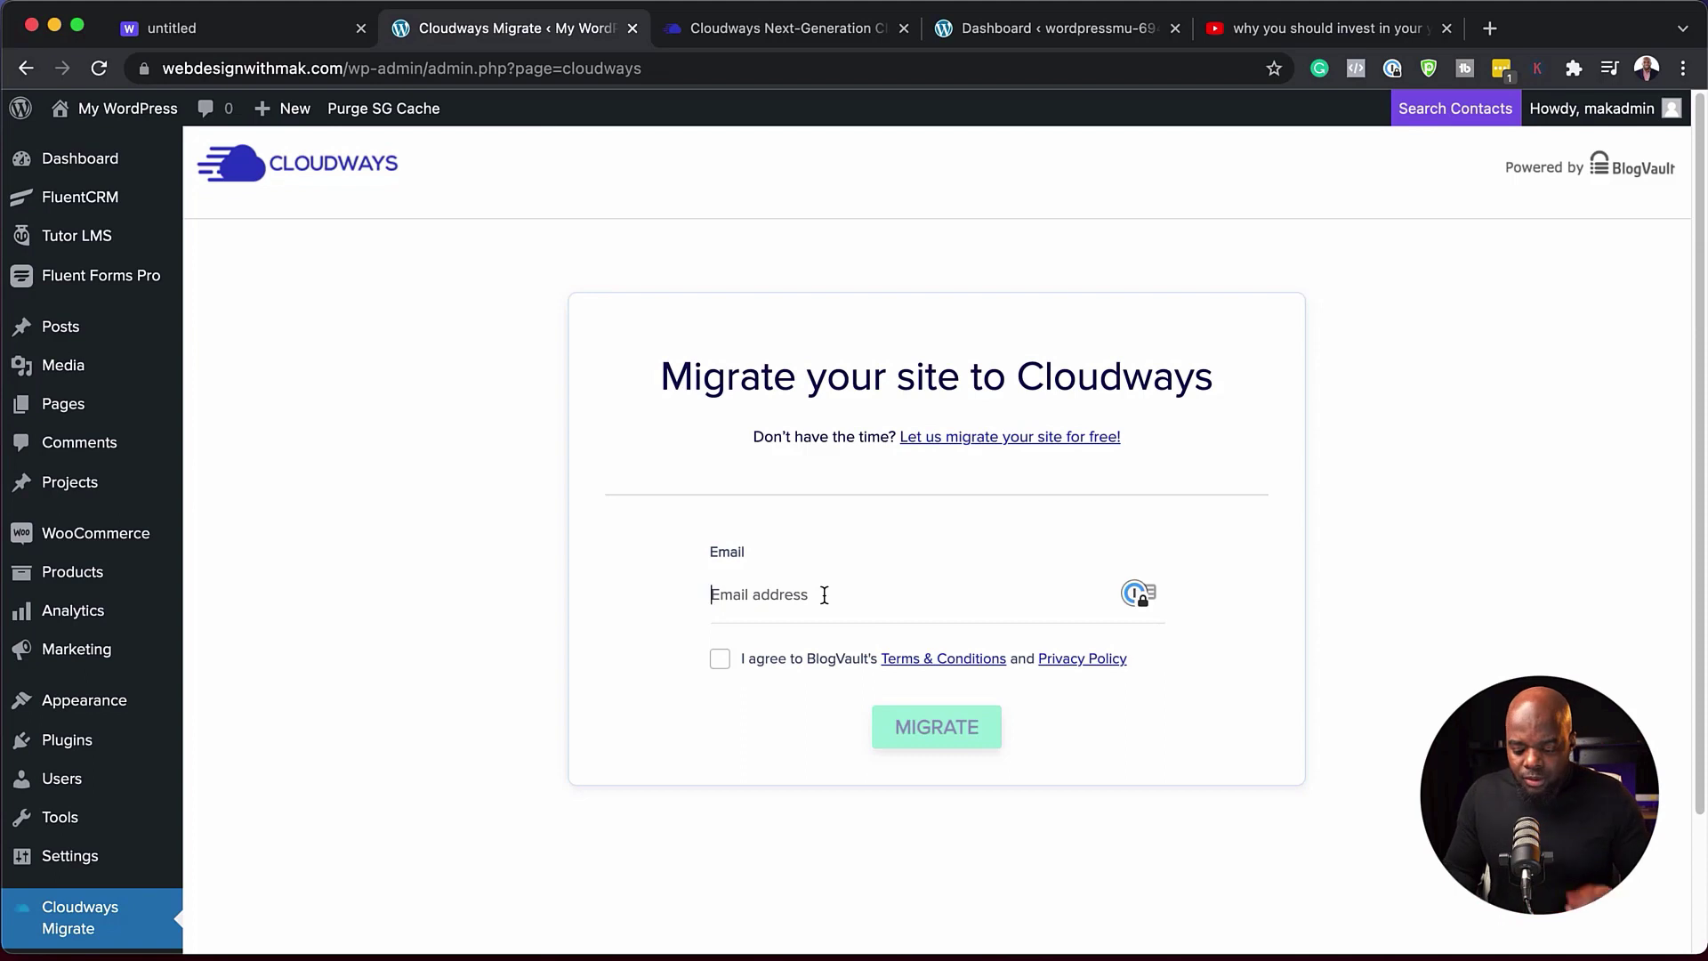
{"action": "left_click", "coordinate": [720, 658]}
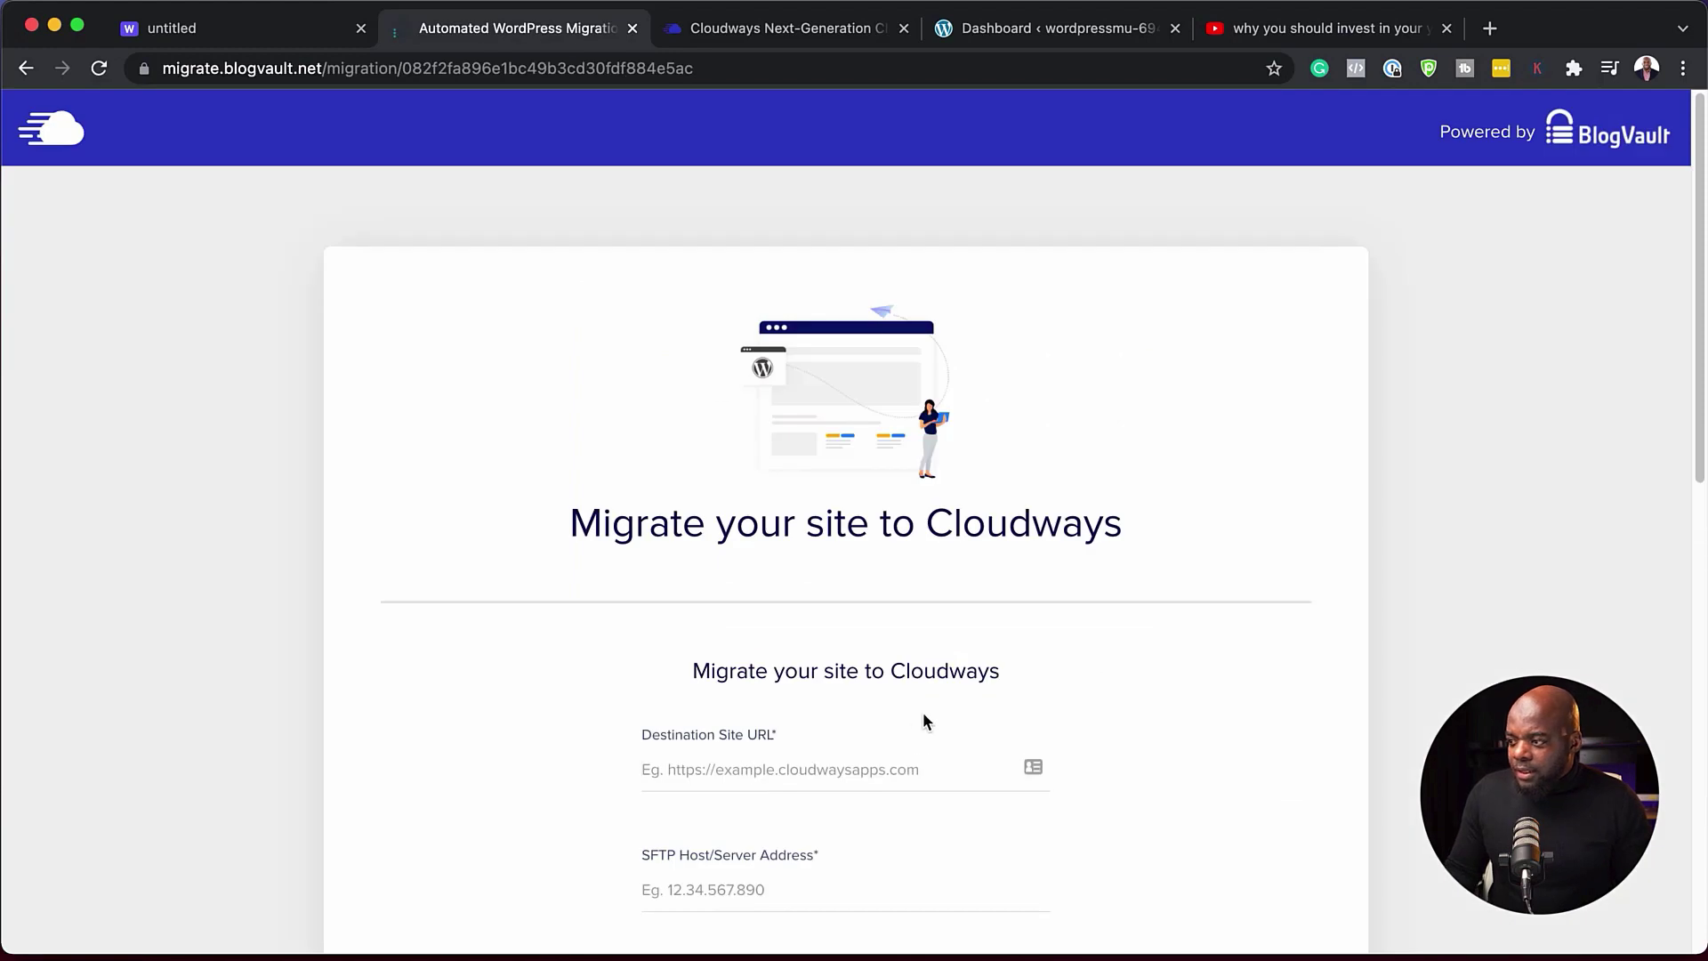
- Copy the new WordPress site's URL and paste it into the Destination Site URL field
{"action": "scroll", "coordinate": [924, 715], "scroll_direction": "down", "scroll_amount": 2}
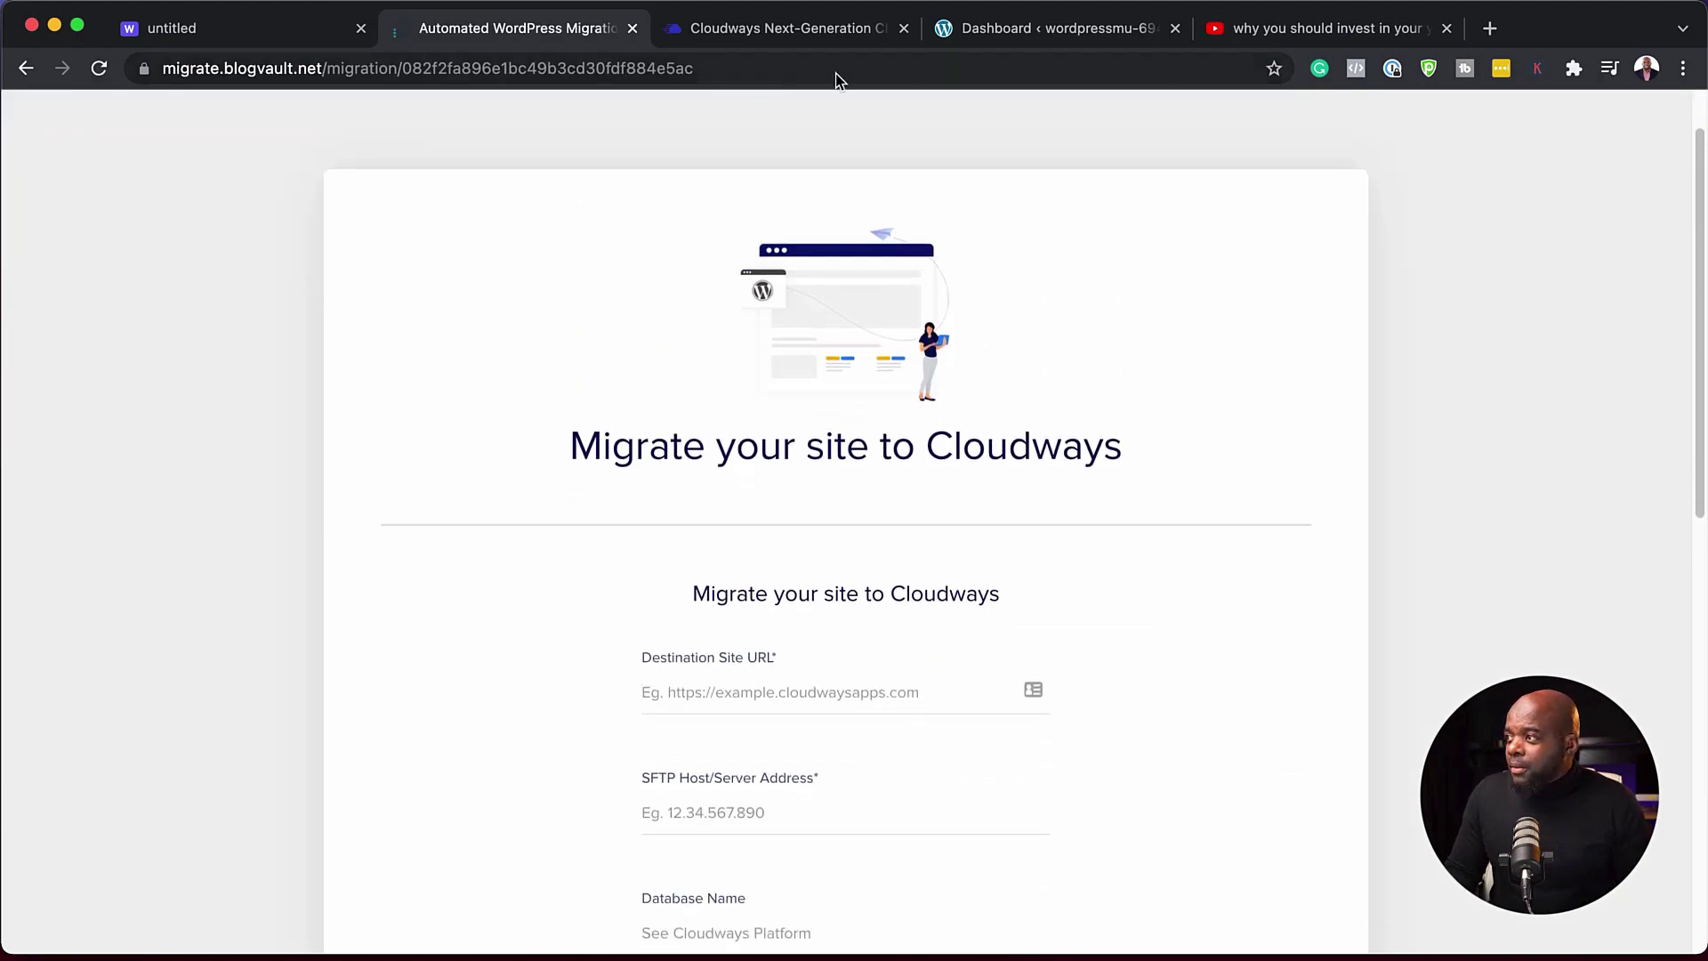
{"action": "left_click", "coordinate": [835, 31]}
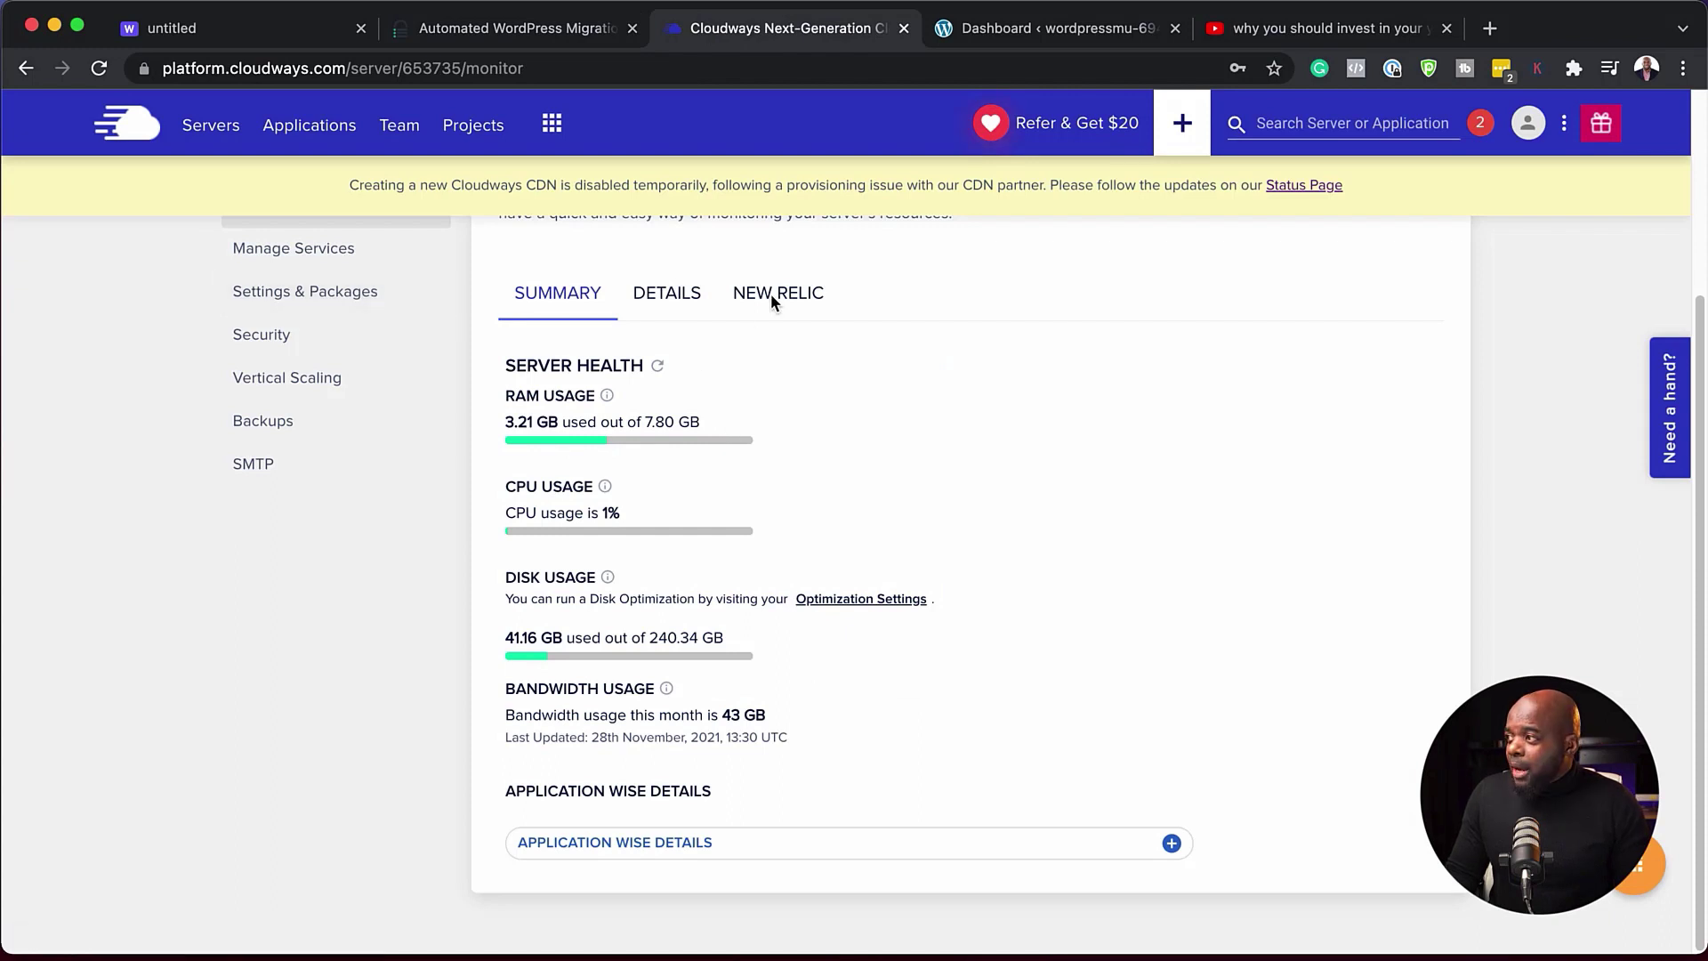
{"action": "left_click", "coordinate": [1012, 36]}
{"action": "left_click", "coordinate": [201, 56]}
{"action": "key", "text": "super+c"}
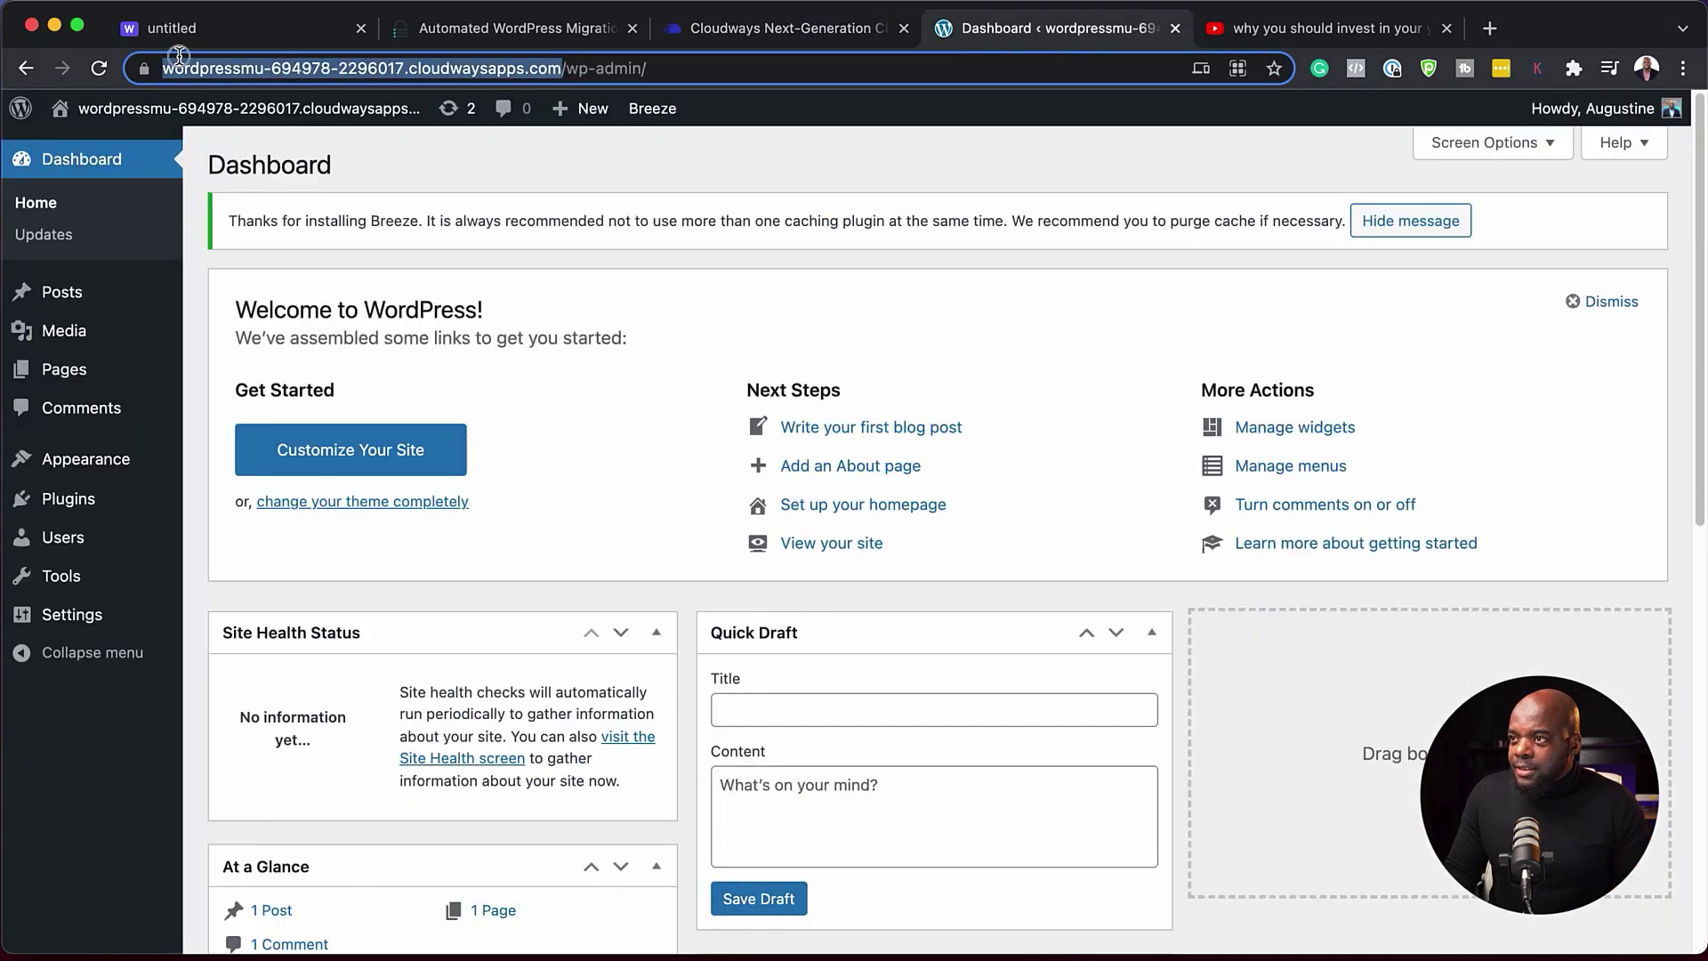
{"action": "left_click", "coordinate": [507, 33]}
{"action": "key", "text": "super+v"}
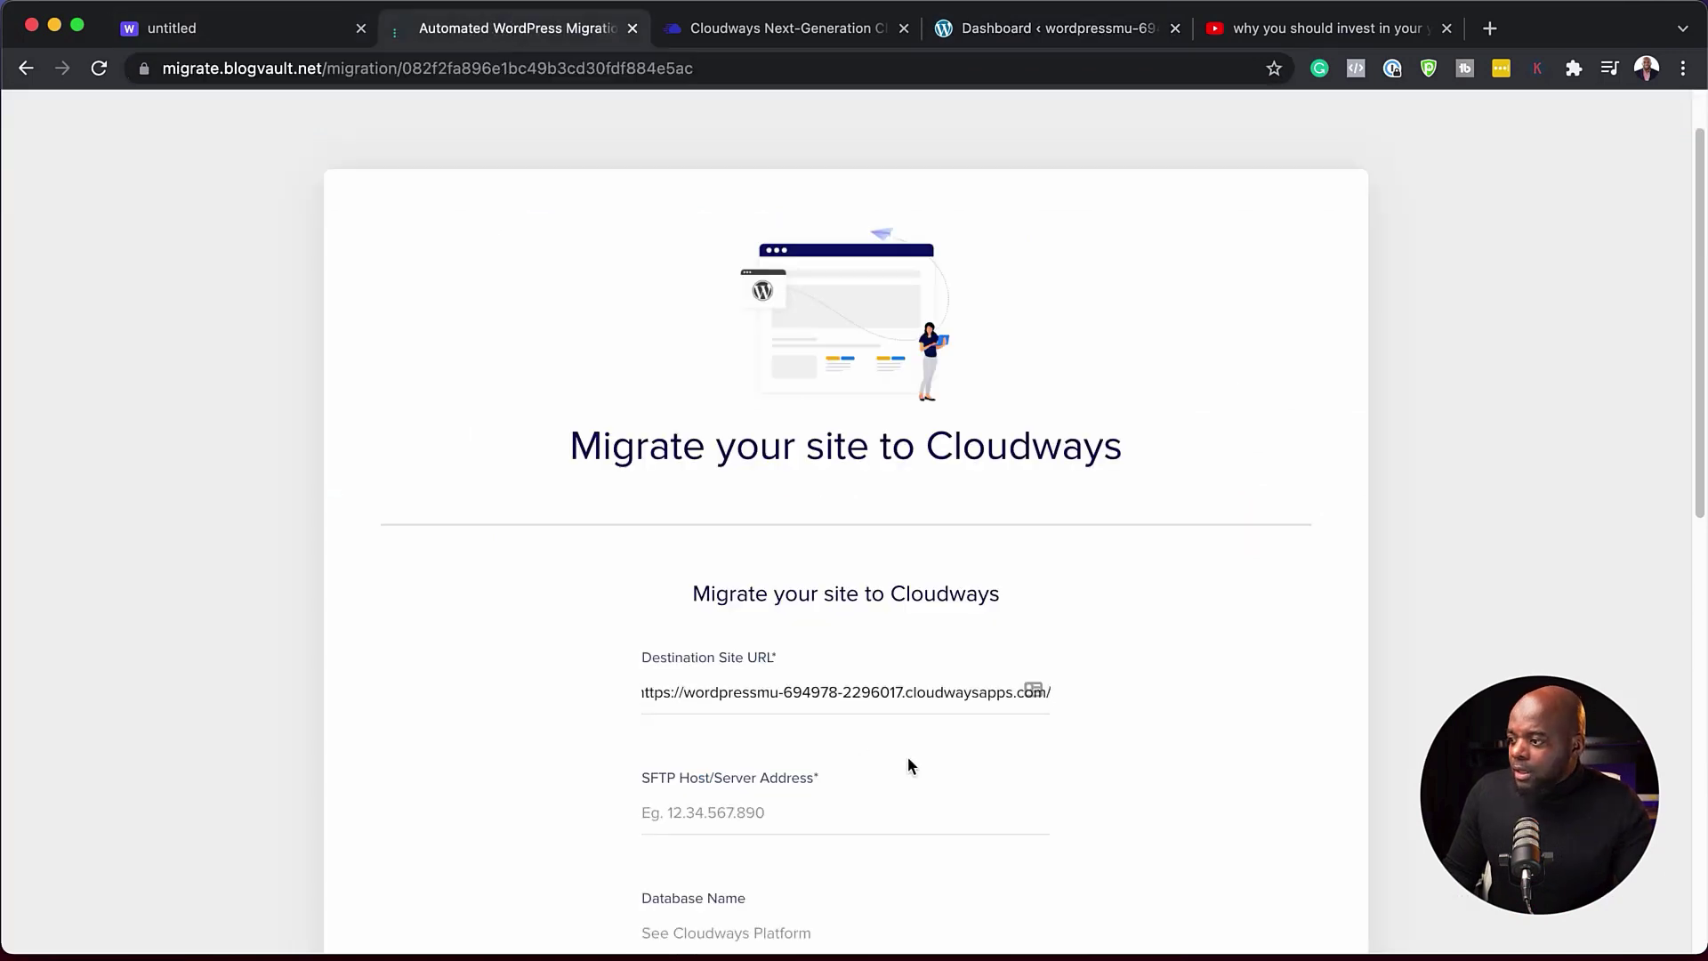
- Move to the SFTP host field and scroll down through the rest of the migration form
{"action": "scroll", "coordinate": [907, 757], "scroll_direction": "down", "scroll_amount": 5}
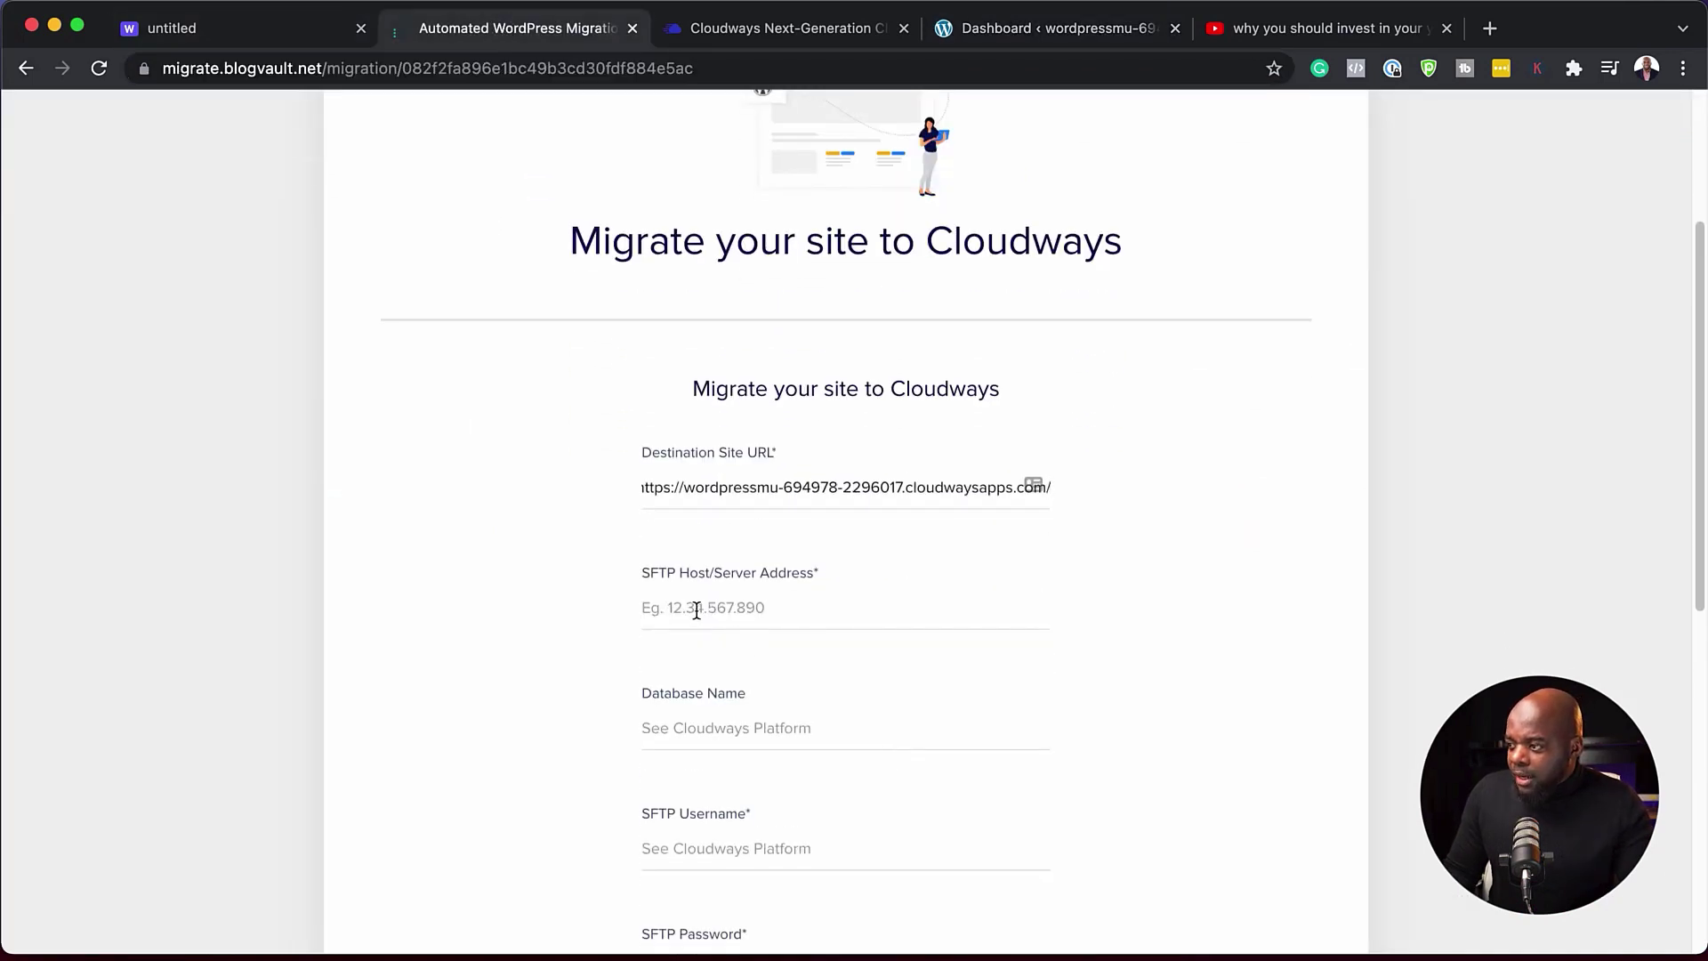
{"action": "left_click", "coordinate": [717, 608]}
{"action": "scroll", "coordinate": [752, 763], "scroll_direction": "down", "scroll_amount": 1}
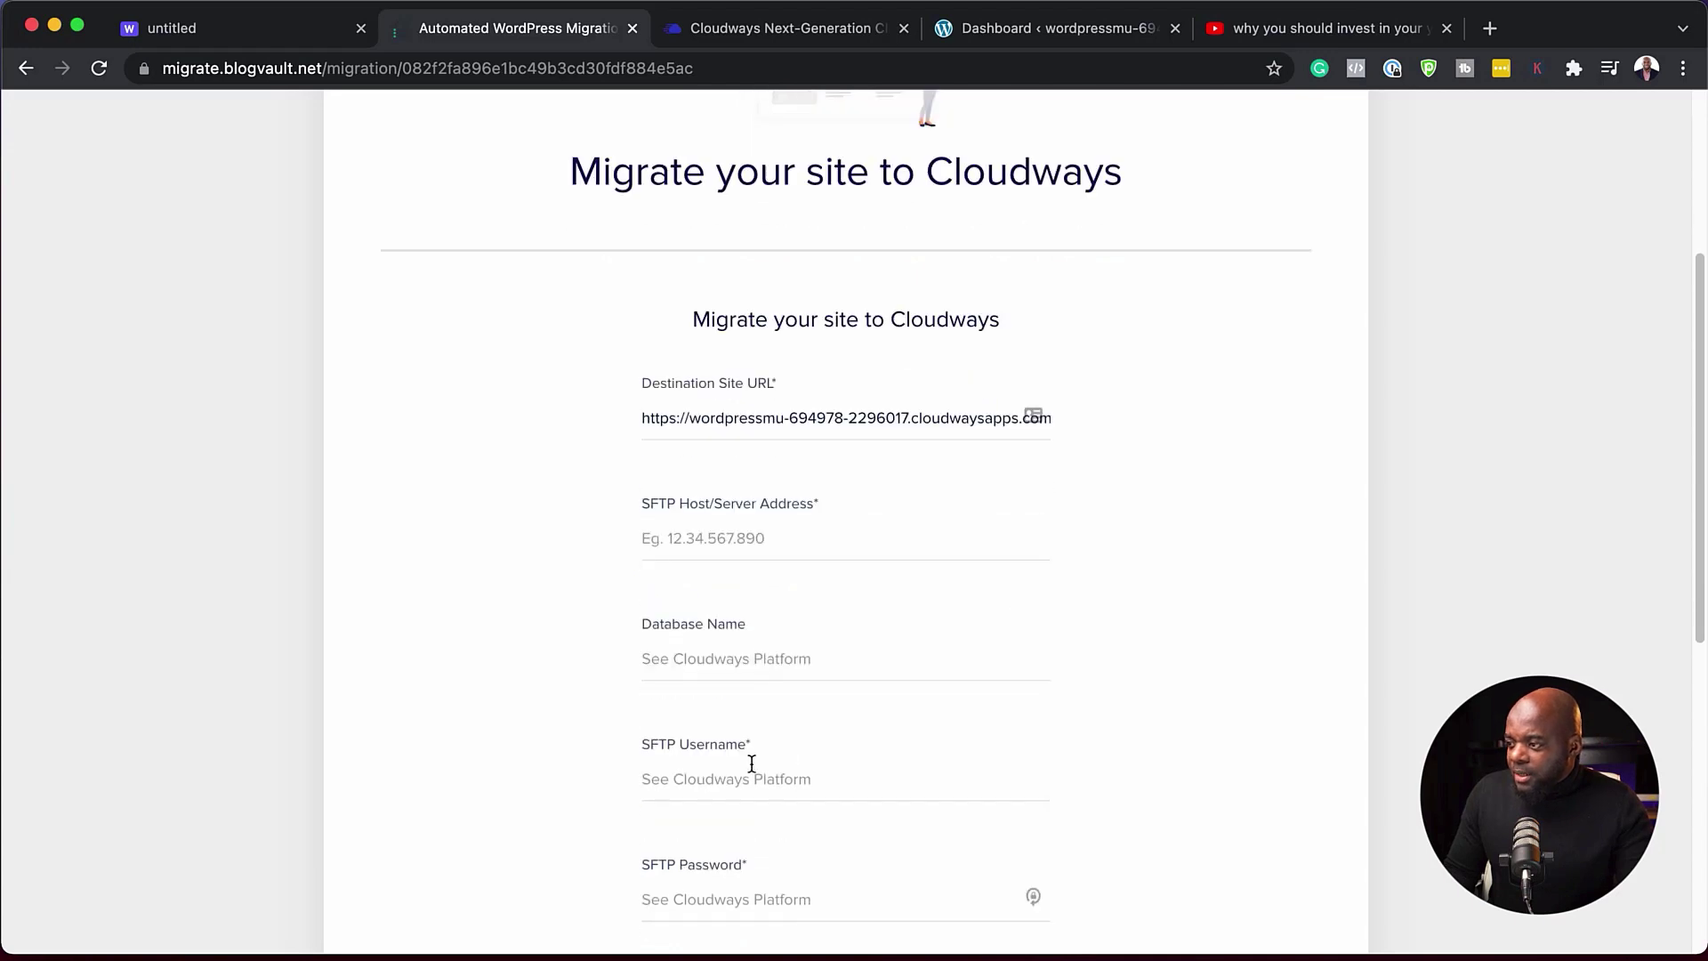
{"action": "scroll", "coordinate": [837, 787], "scroll_direction": "down", "scroll_amount": 10}
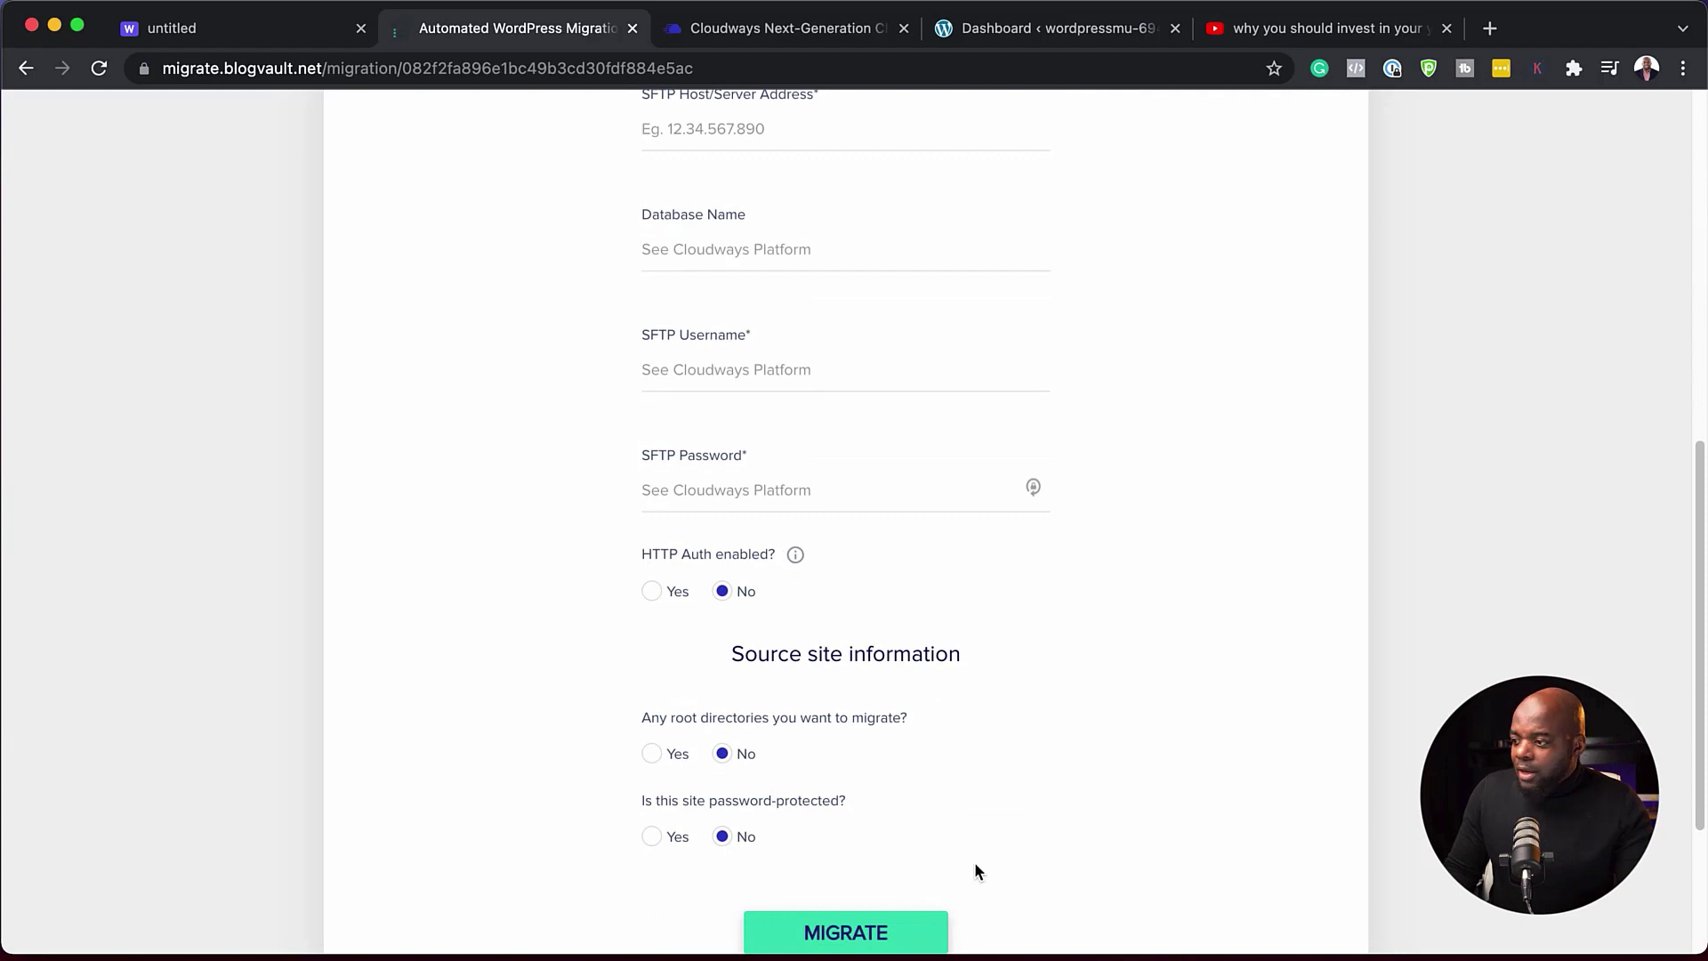
{"action": "scroll", "coordinate": [975, 861], "scroll_direction": "down", "scroll_amount": 6}
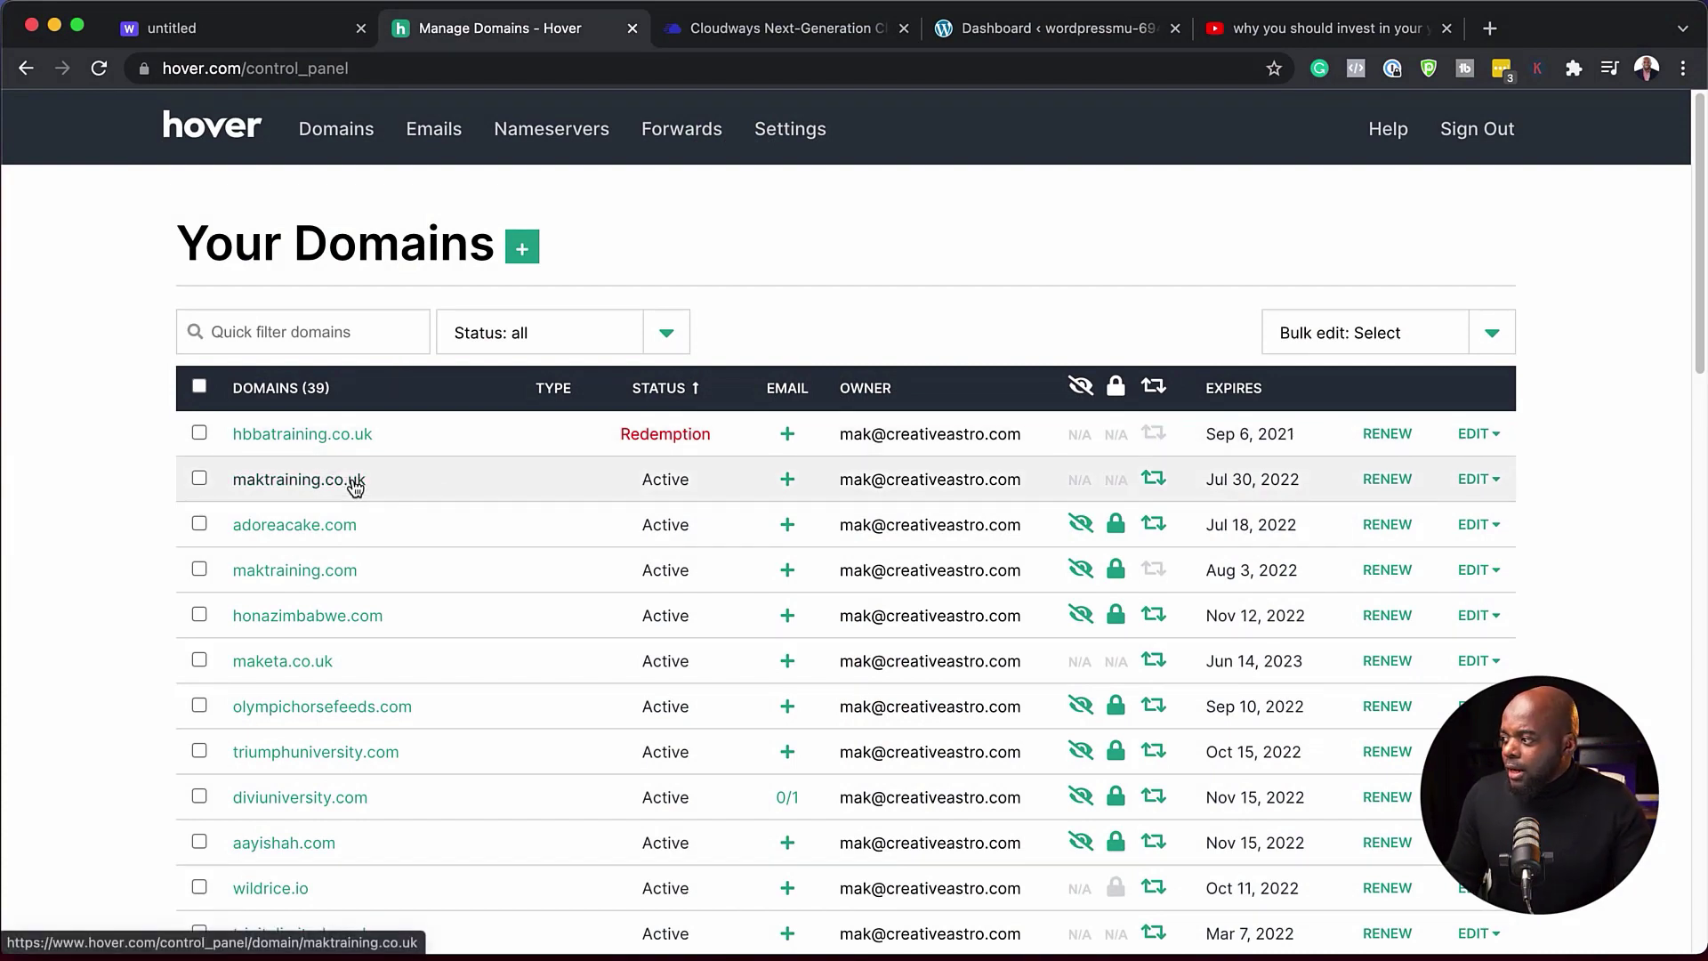
- View the DNS records for maktraining.co.uk in Hover, then go back to the Cloudways servers list
{"action": "left_click", "coordinate": [355, 484]}
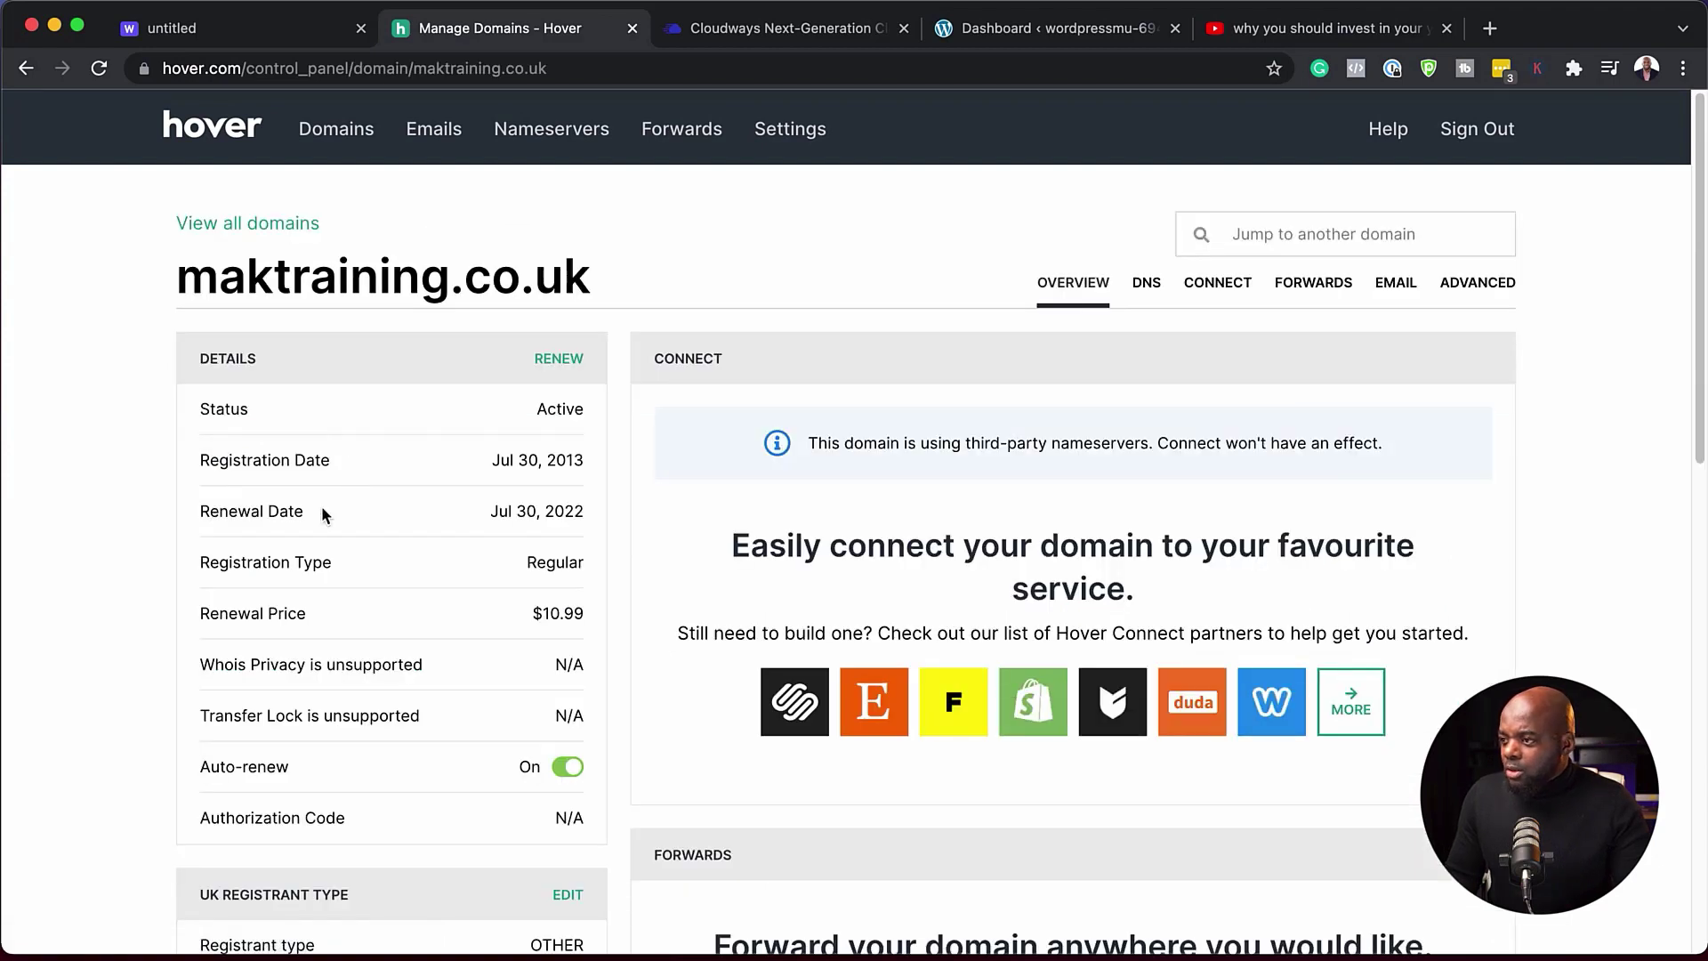
{"action": "left_click", "coordinate": [1150, 284]}
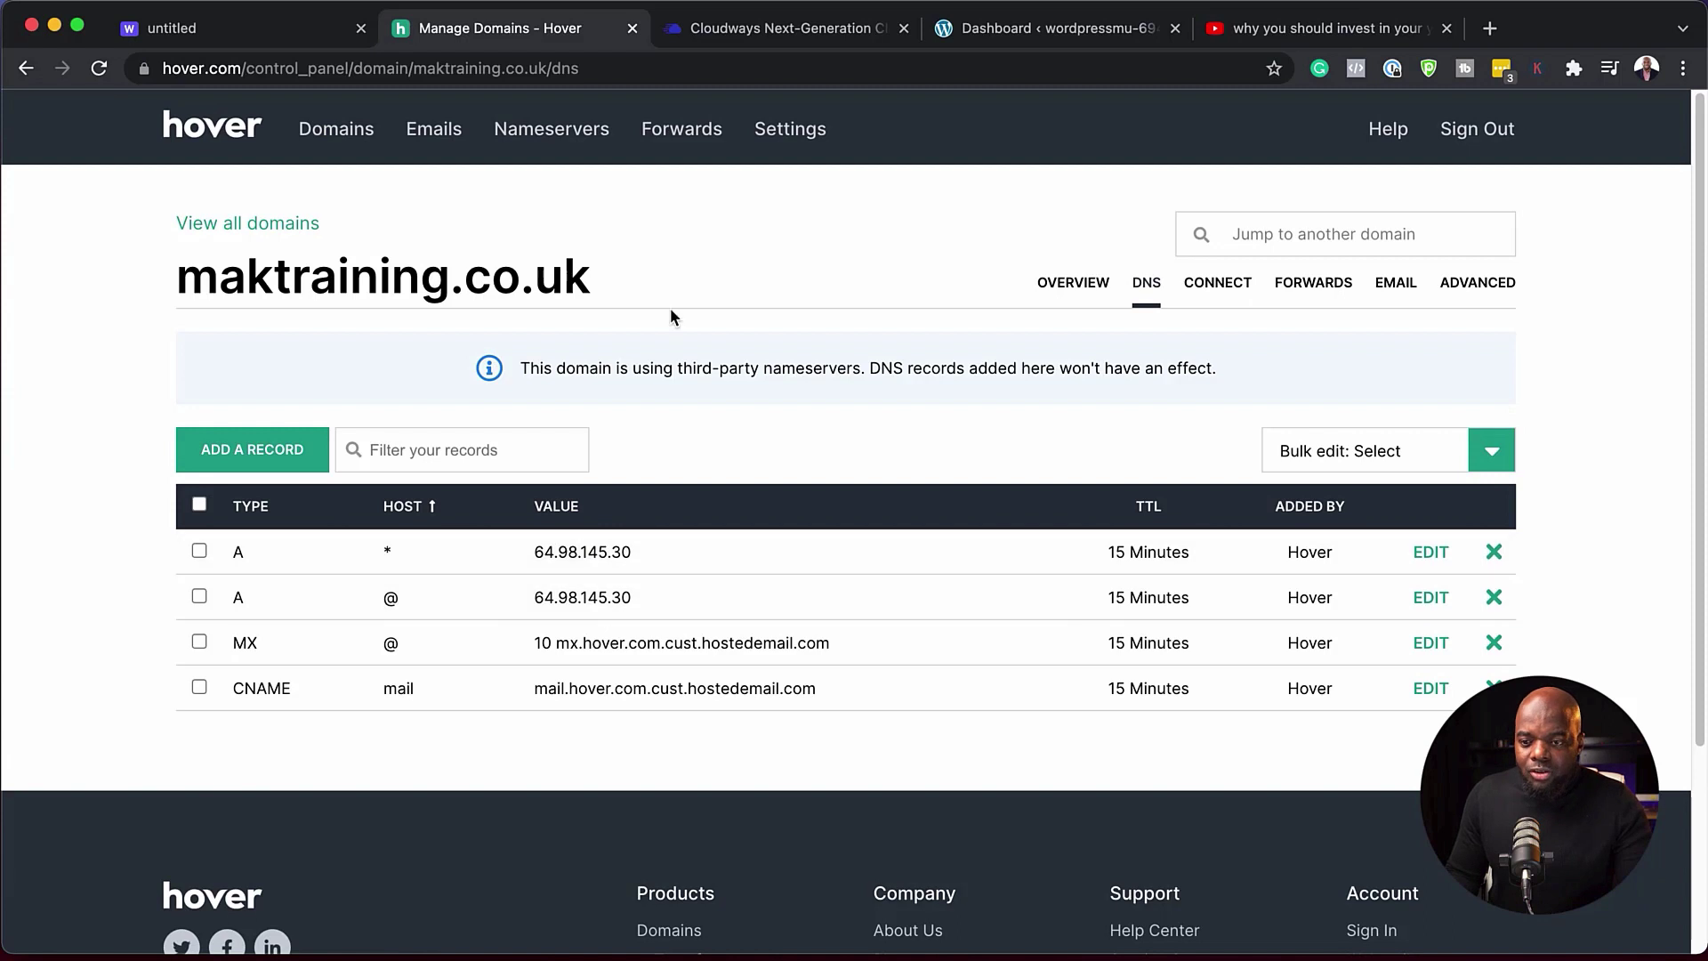
{"action": "left_click", "coordinate": [804, 34]}
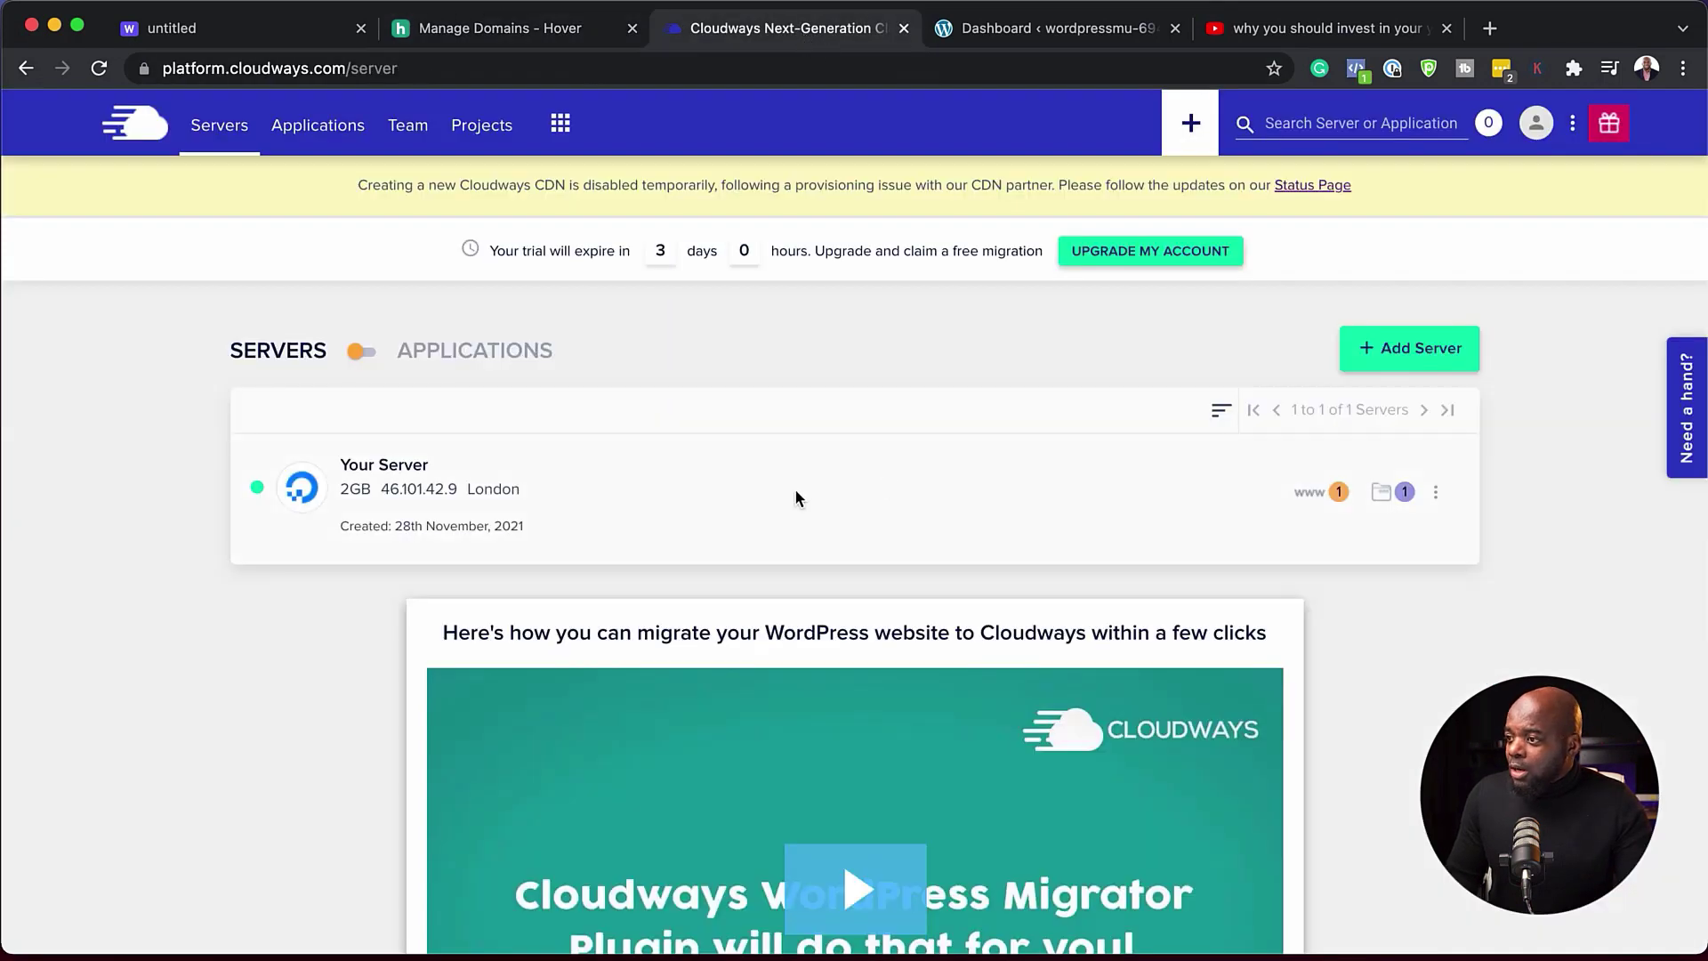
- Copy the server's public IP 46.101.42.9 from its access details and return to Hover's DNS records
{"action": "left_click", "coordinate": [384, 471]}
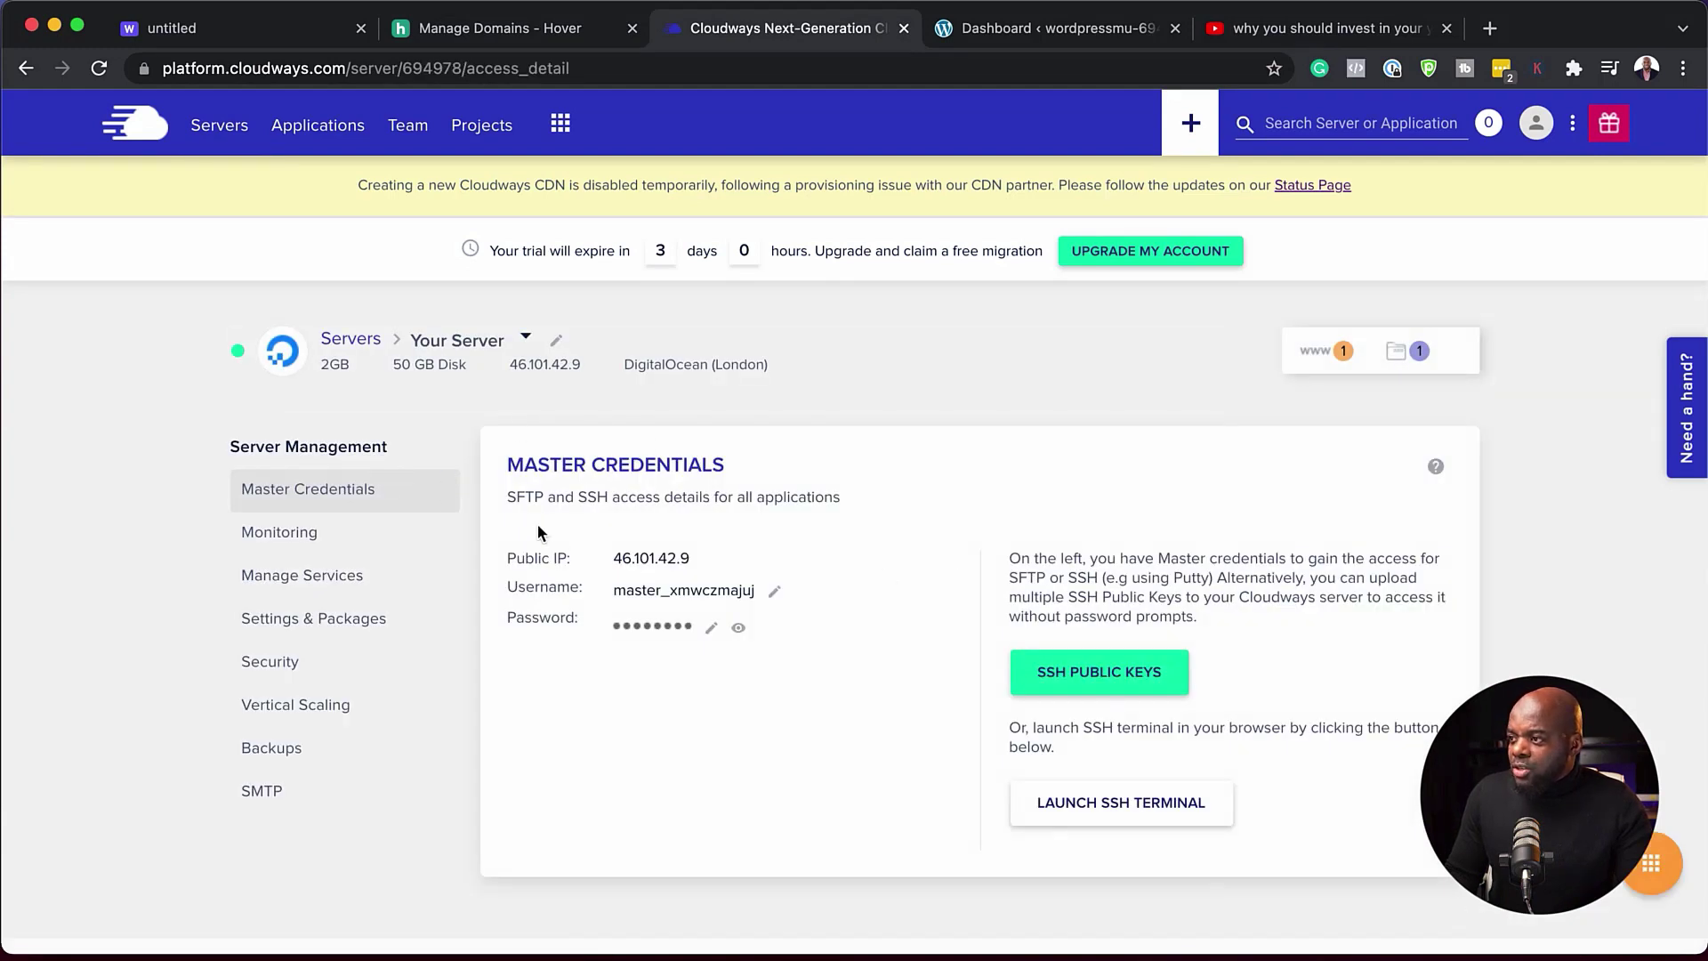
{"action": "left_click_drag", "start_coordinate": [584, 372], "coordinate": [514, 370]}
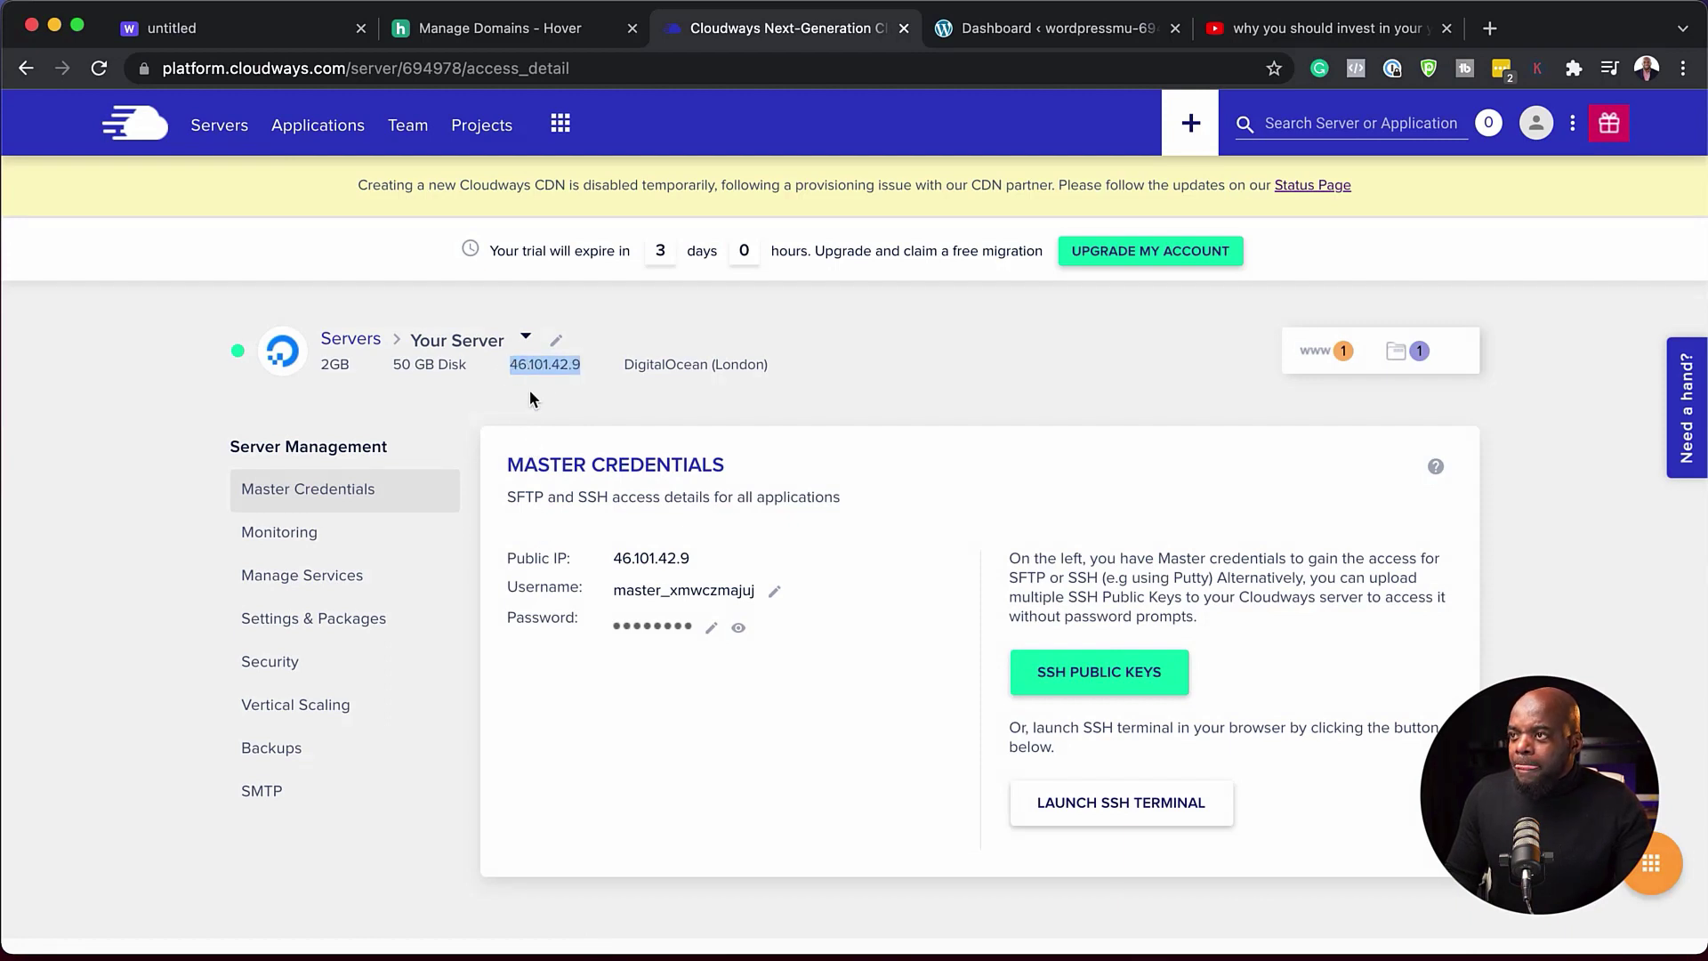
{"action": "left_click", "coordinate": [211, 131]}
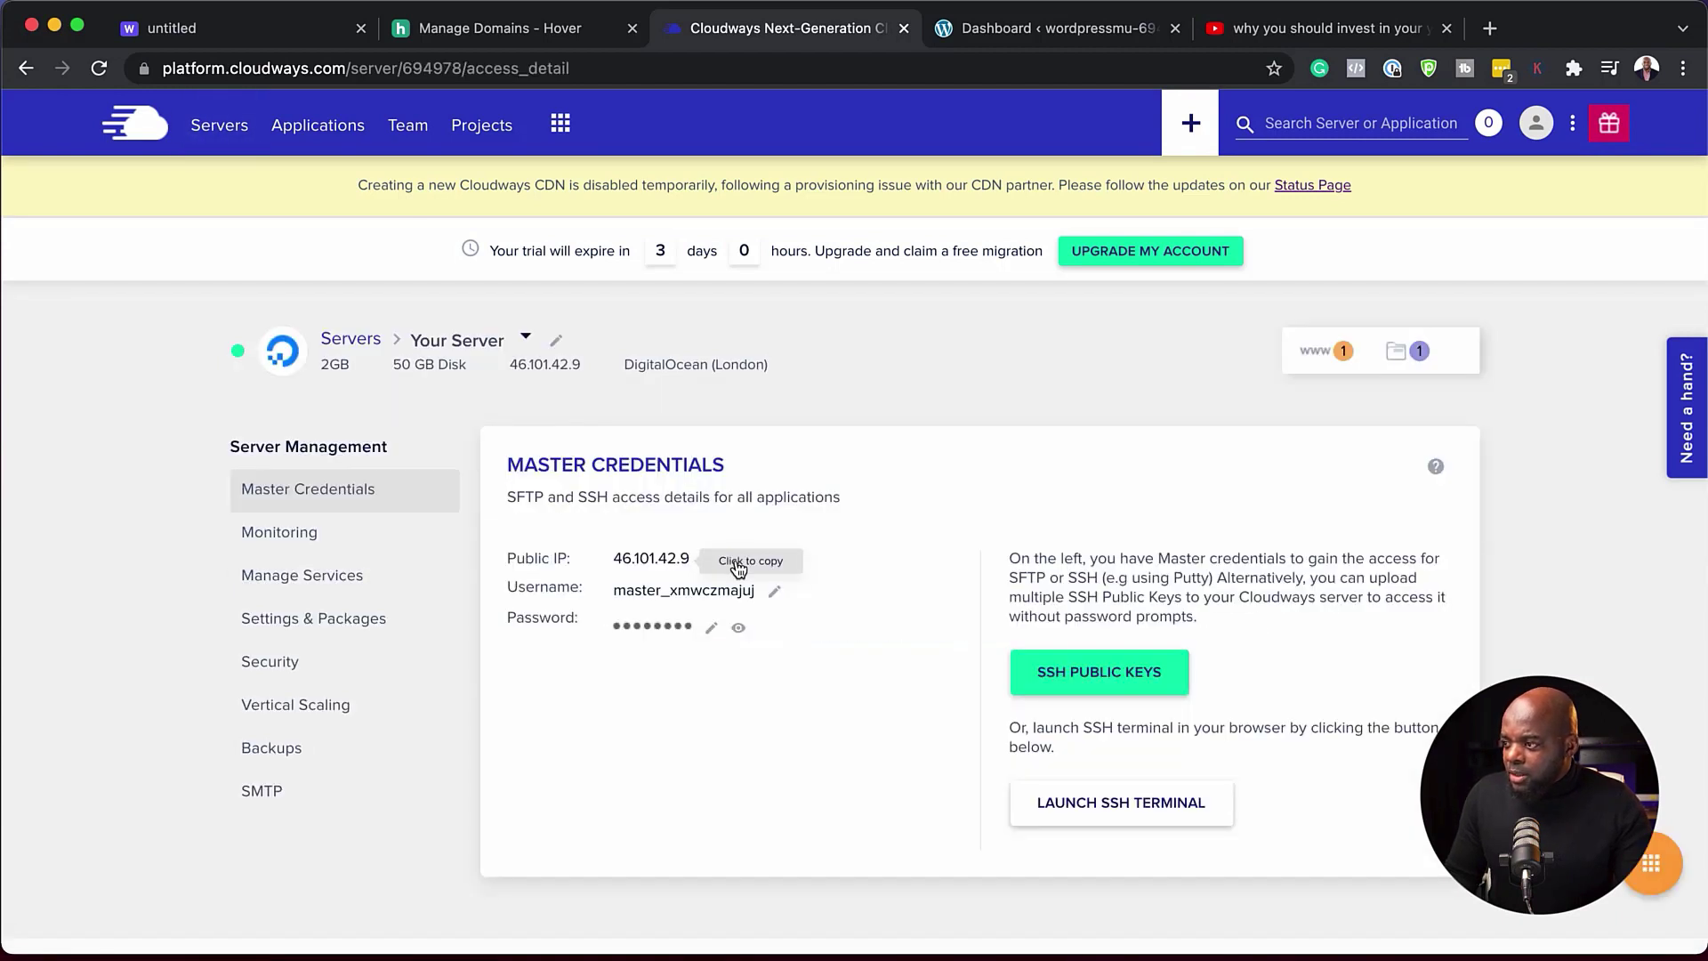
{"action": "left_click", "coordinate": [669, 566]}
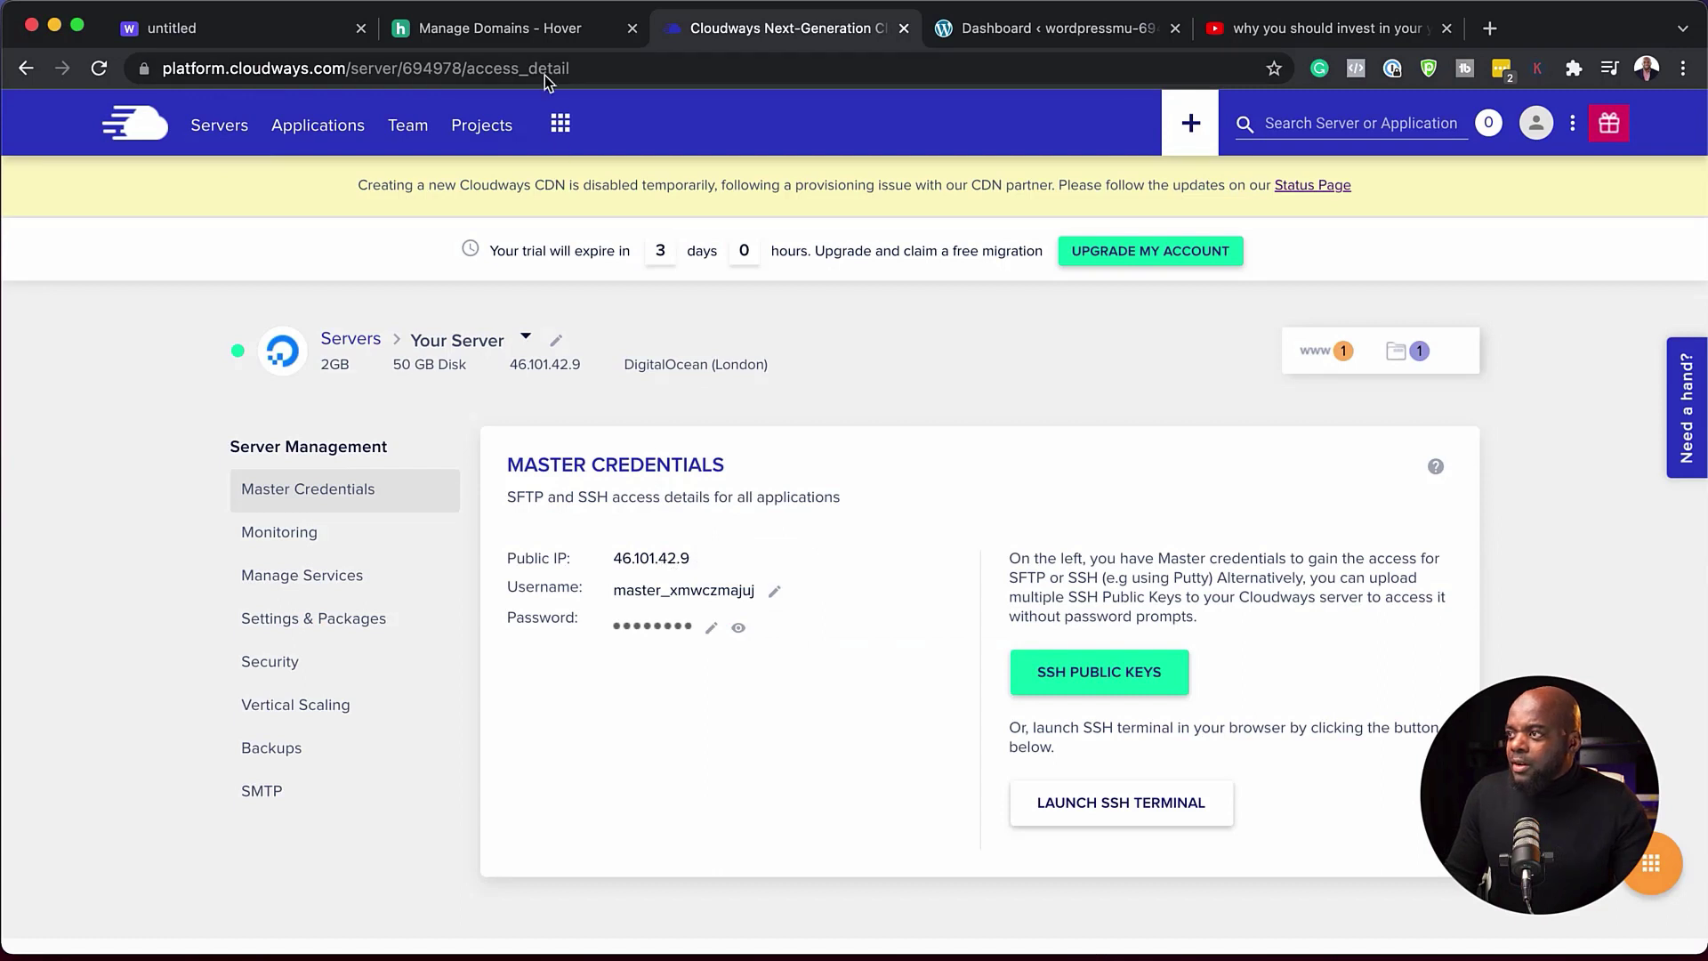
{"action": "left_click", "coordinate": [532, 34]}
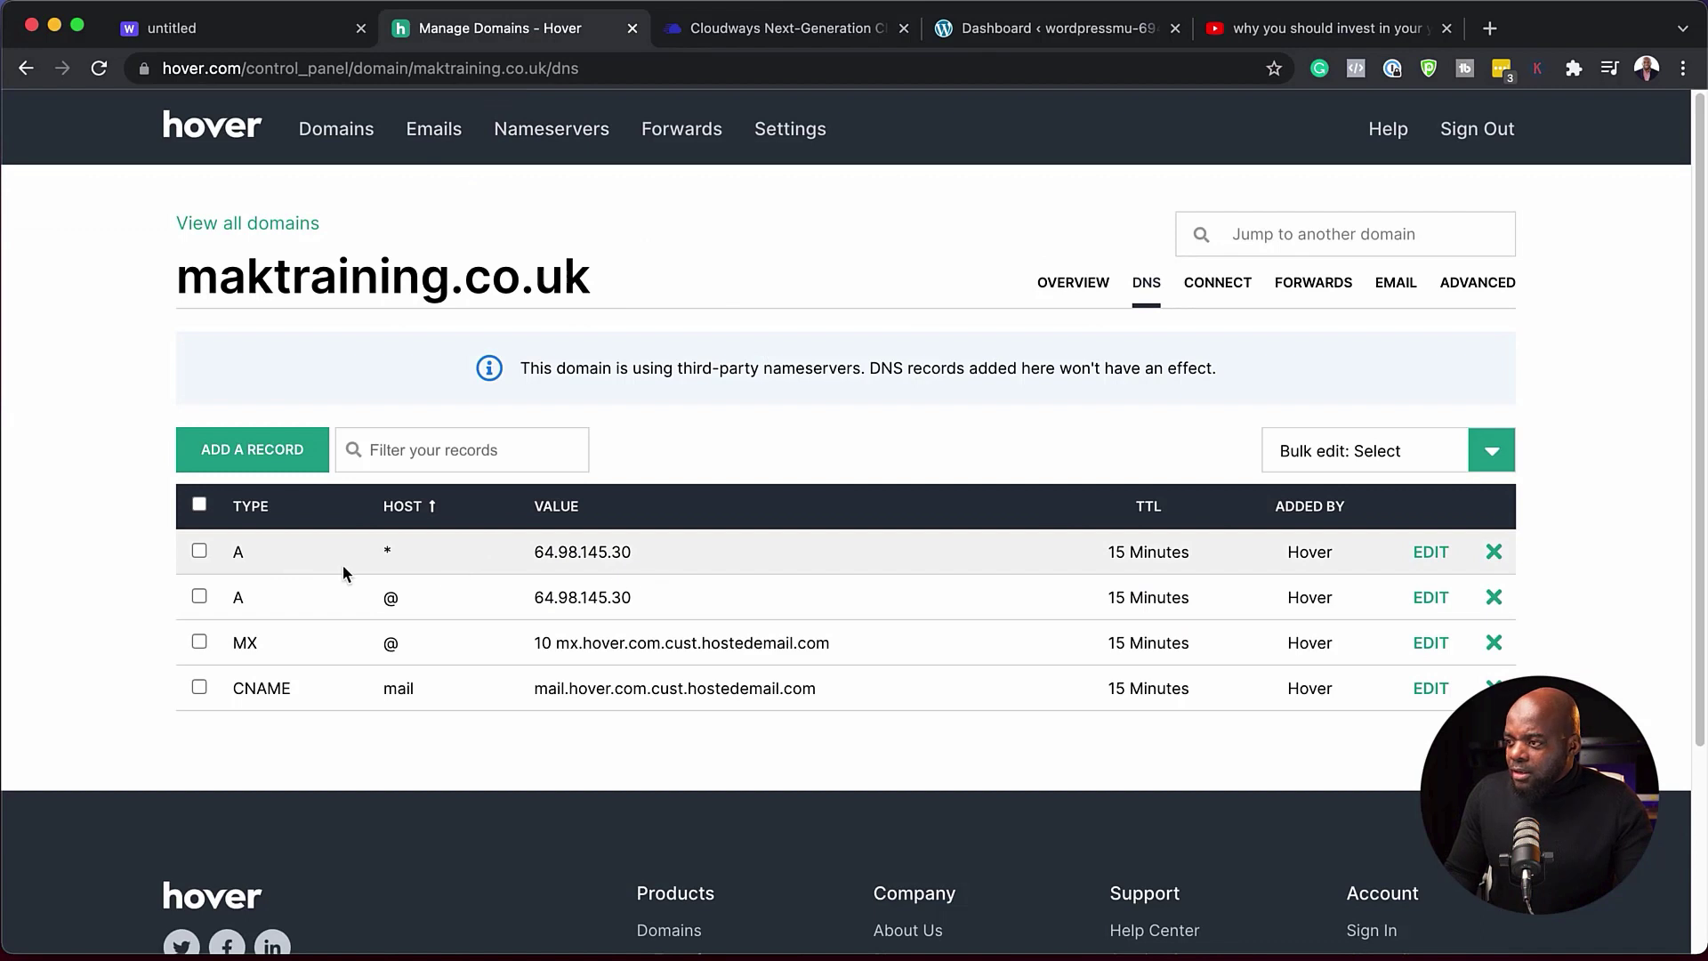
- Replace 64.98.145.30 with 46.101.42.9 in the wildcard * and root @ A records, saving each
{"action": "left_click", "coordinate": [1431, 552]}
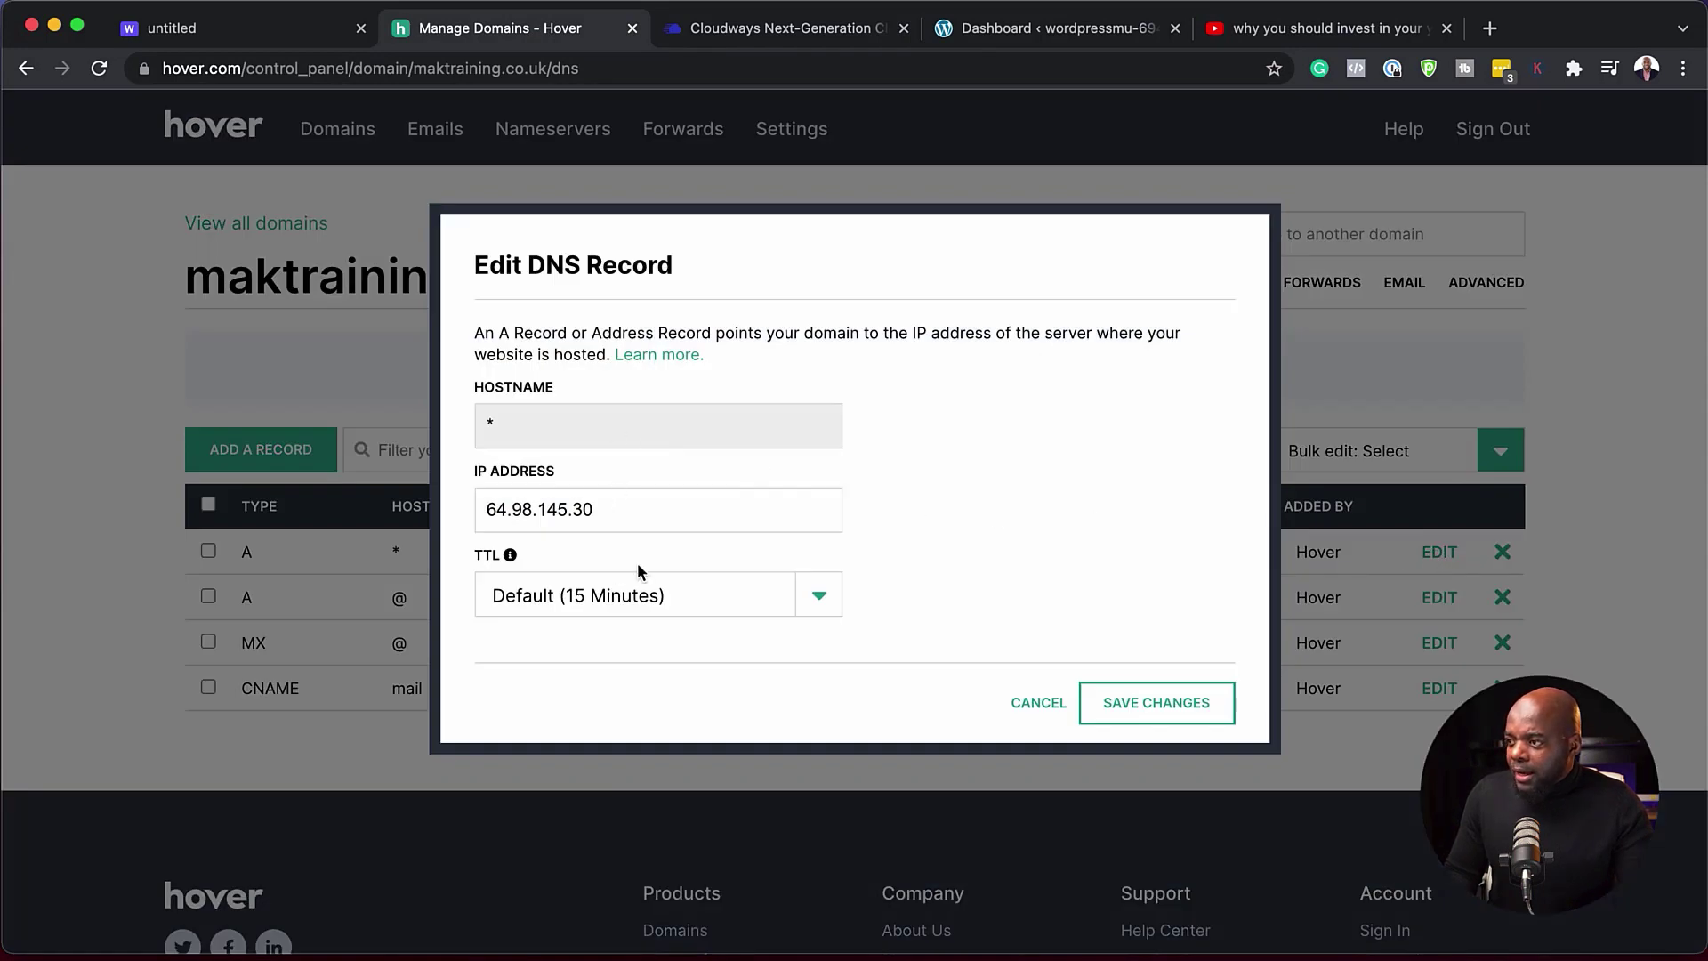
{"action": "triple_click", "coordinate": [611, 509]}
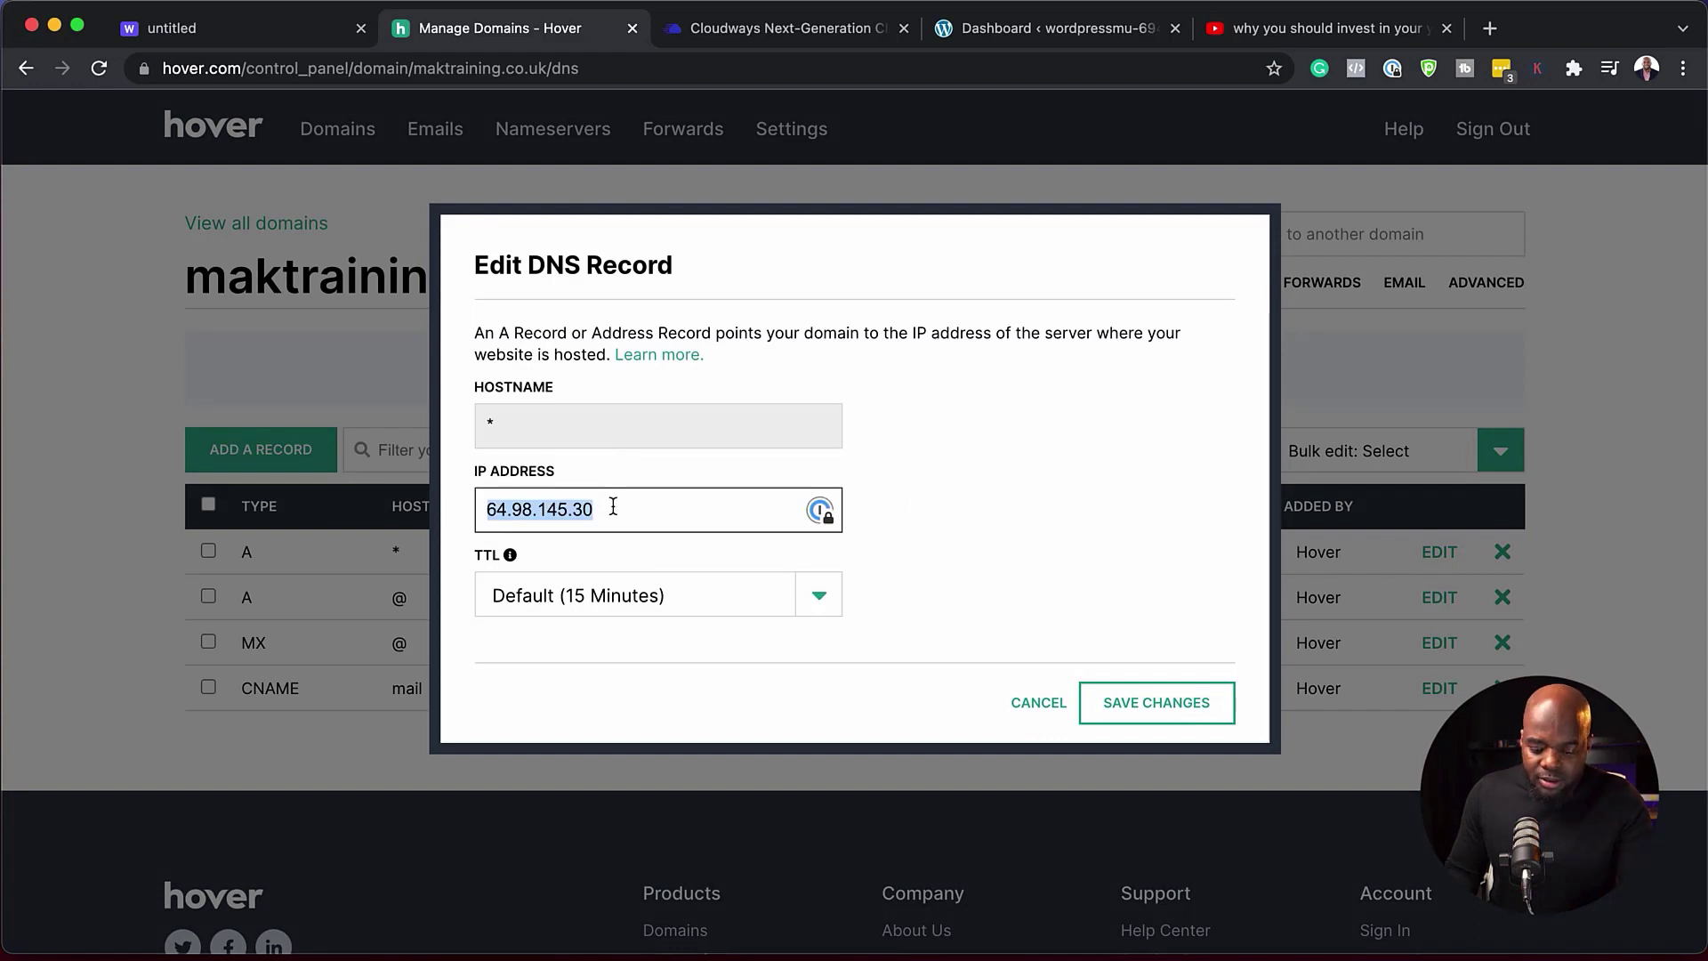
{"action": "type", "text": "46.101.42.9"}
{"action": "left_click", "coordinate": [1193, 701]}
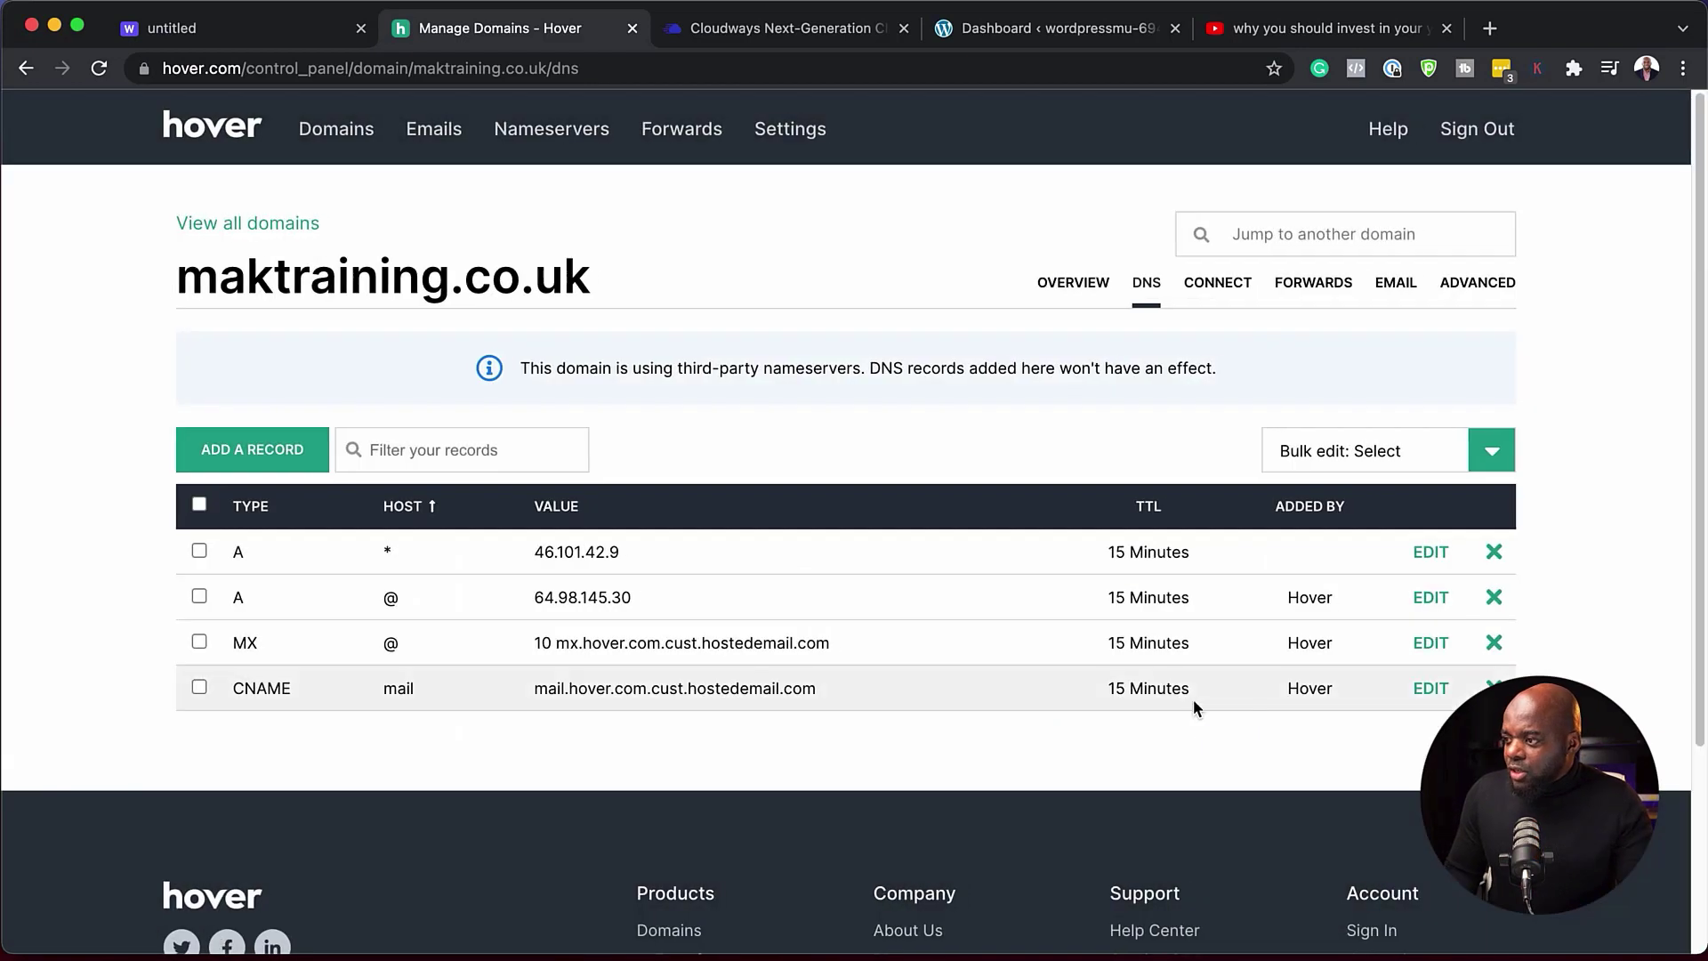
{"action": "left_click", "coordinate": [1445, 610]}
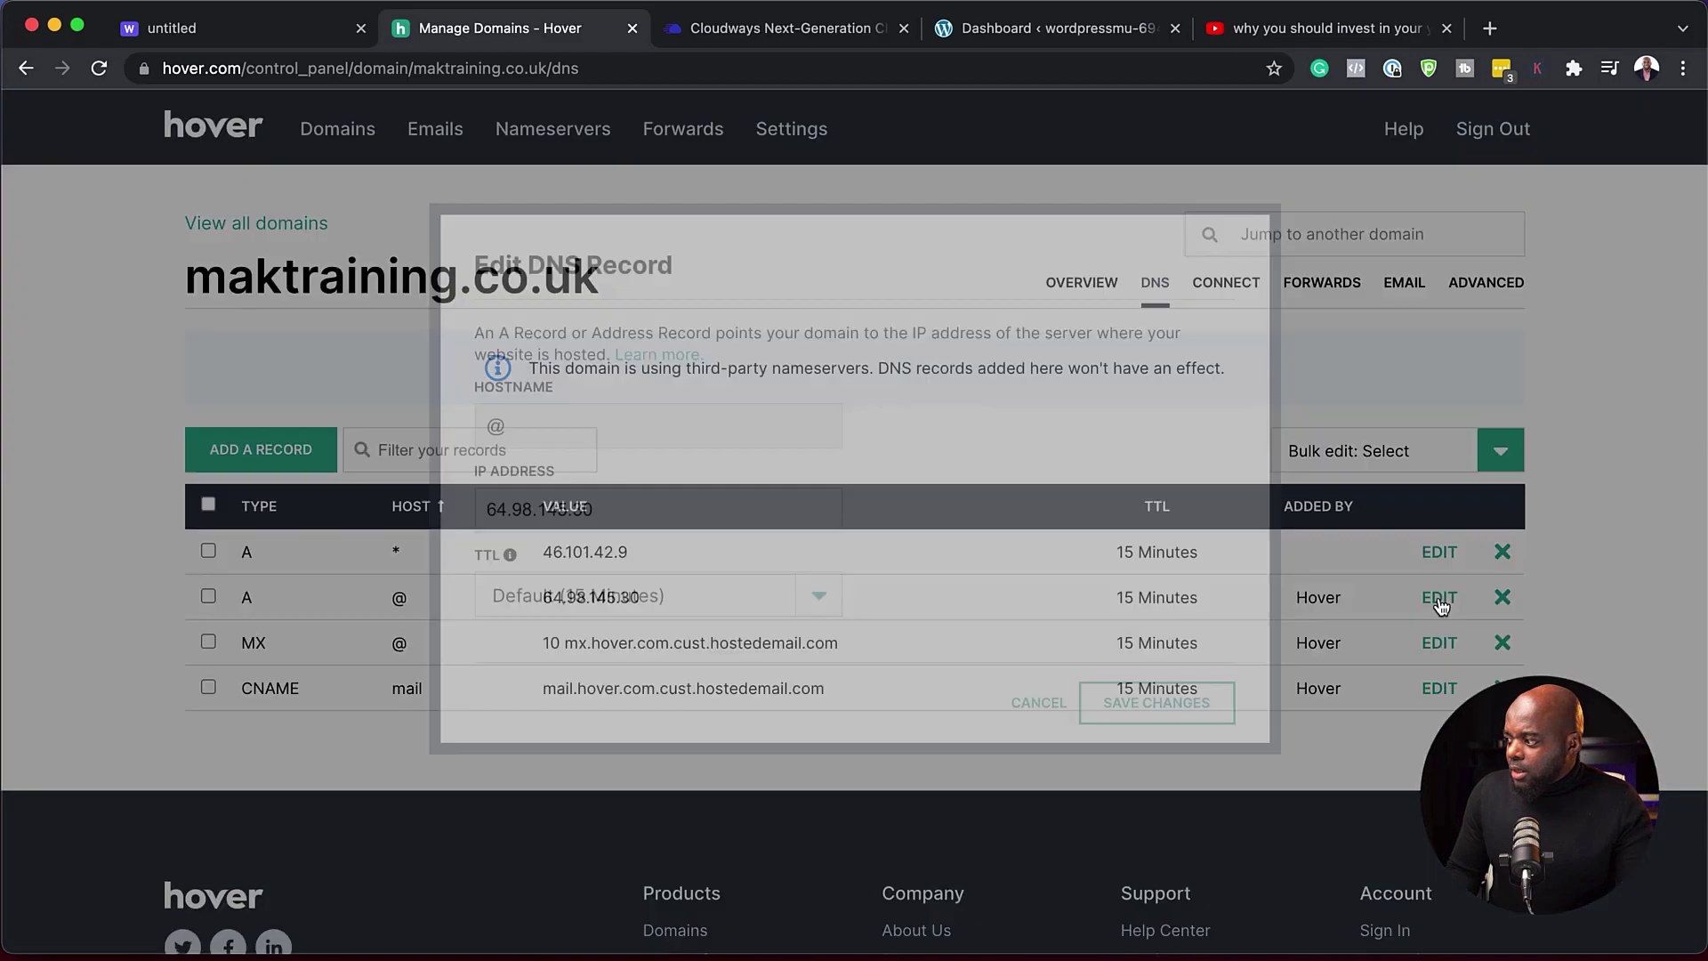
{"action": "triple_click", "coordinate": [681, 520]}
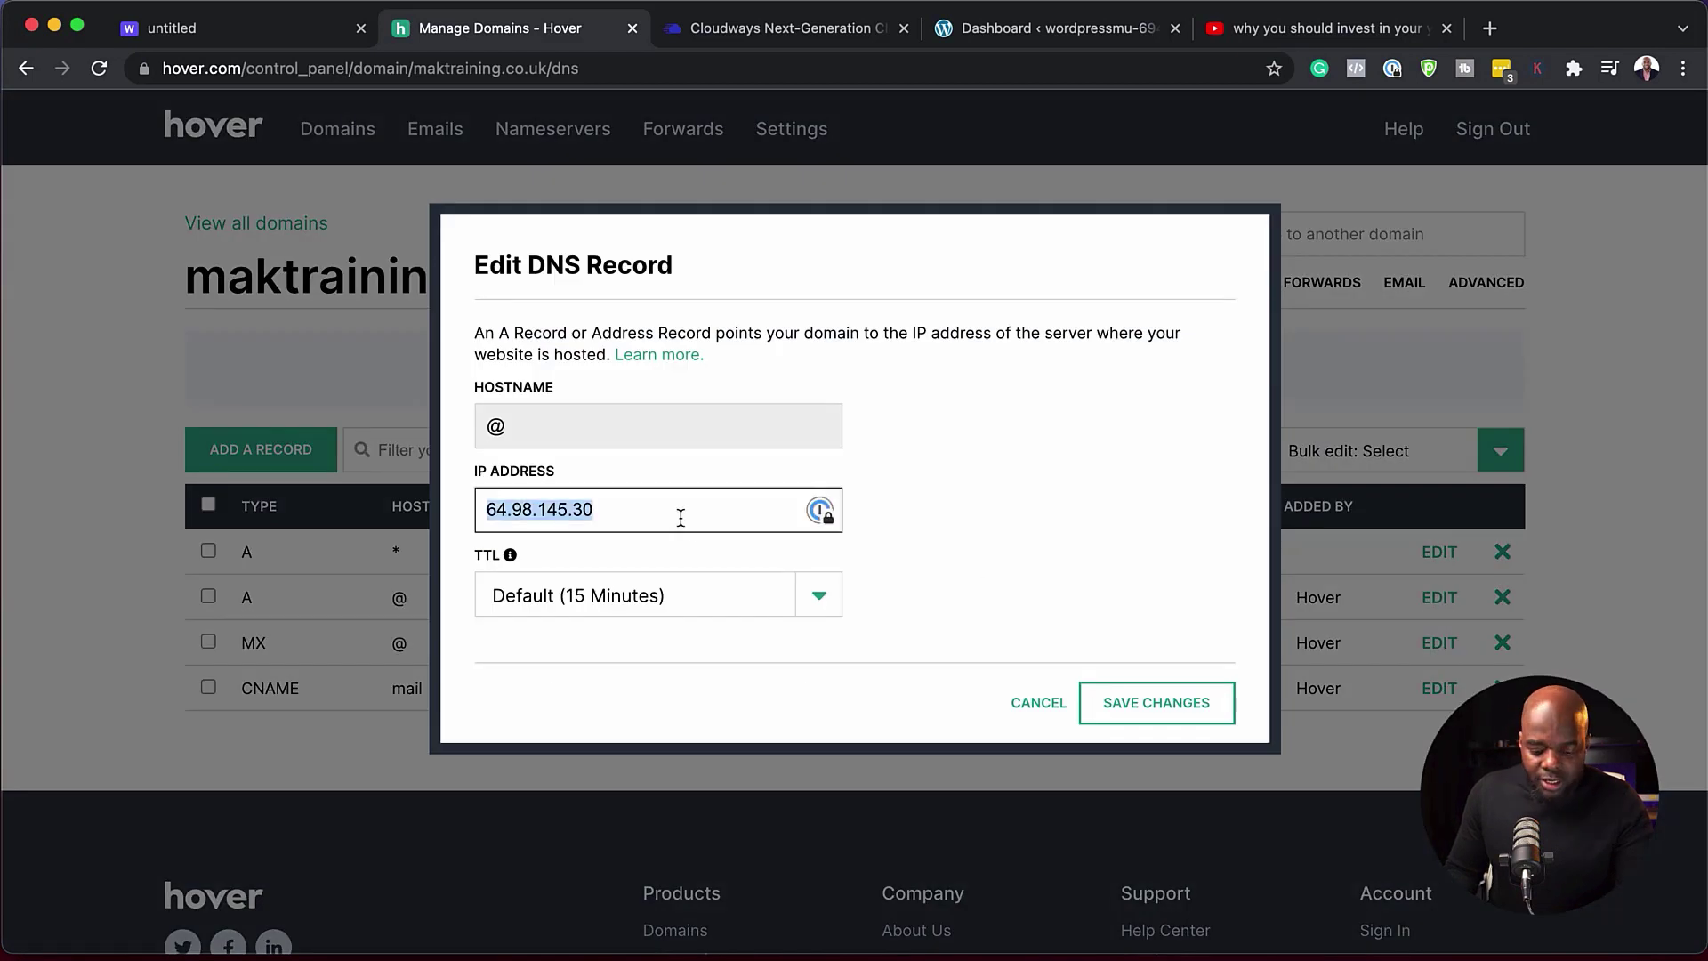
{"action": "type", "text": "46.101.42.9"}
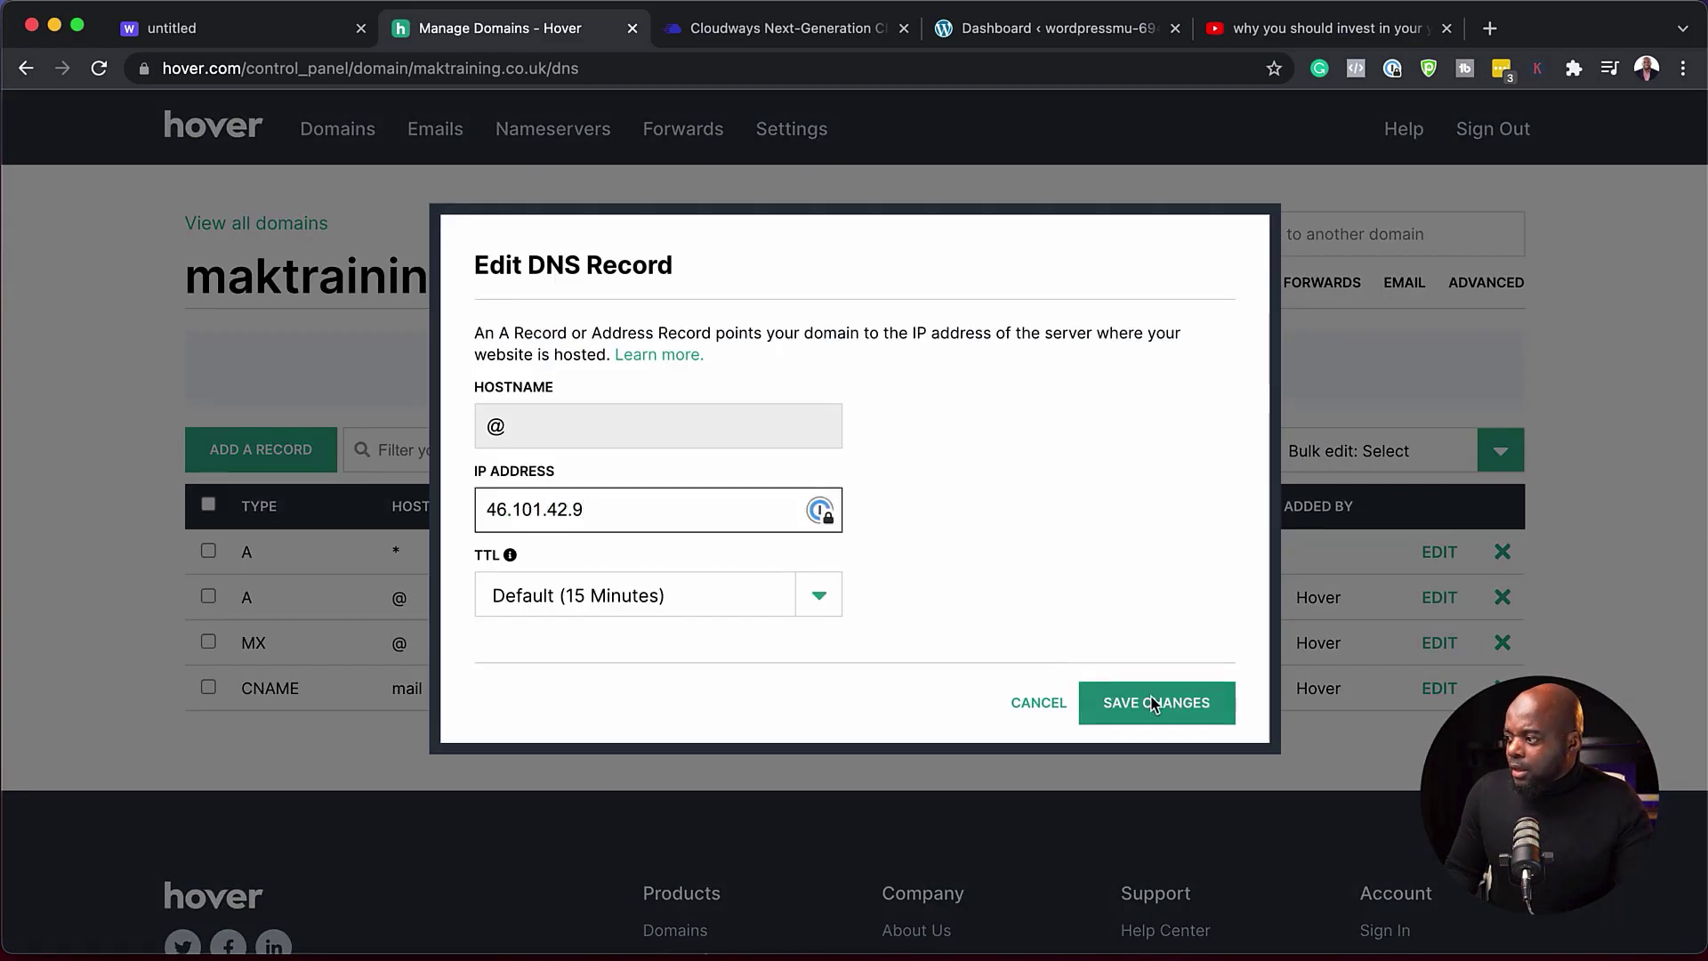
{"action": "left_click", "coordinate": [1157, 702]}
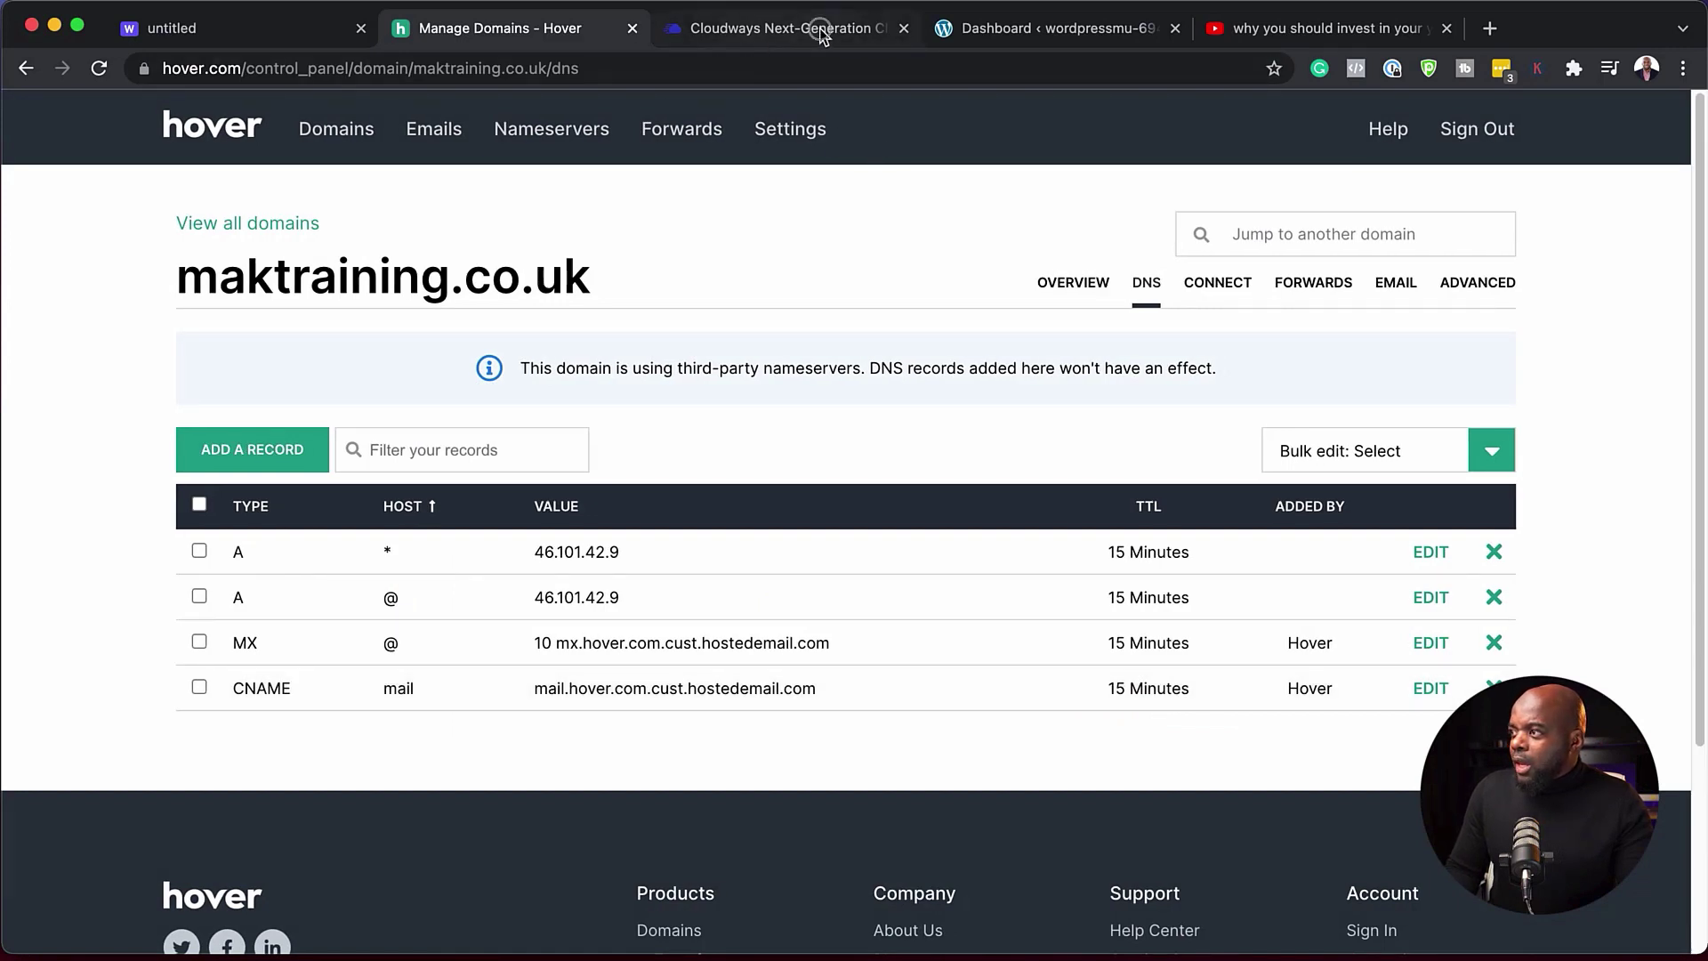
- Confirm the updated A records in Hover, then reload the new site's WordPress dashboard
{"action": "left_click", "coordinate": [756, 34]}
{"action": "left_click", "coordinate": [1034, 34]}
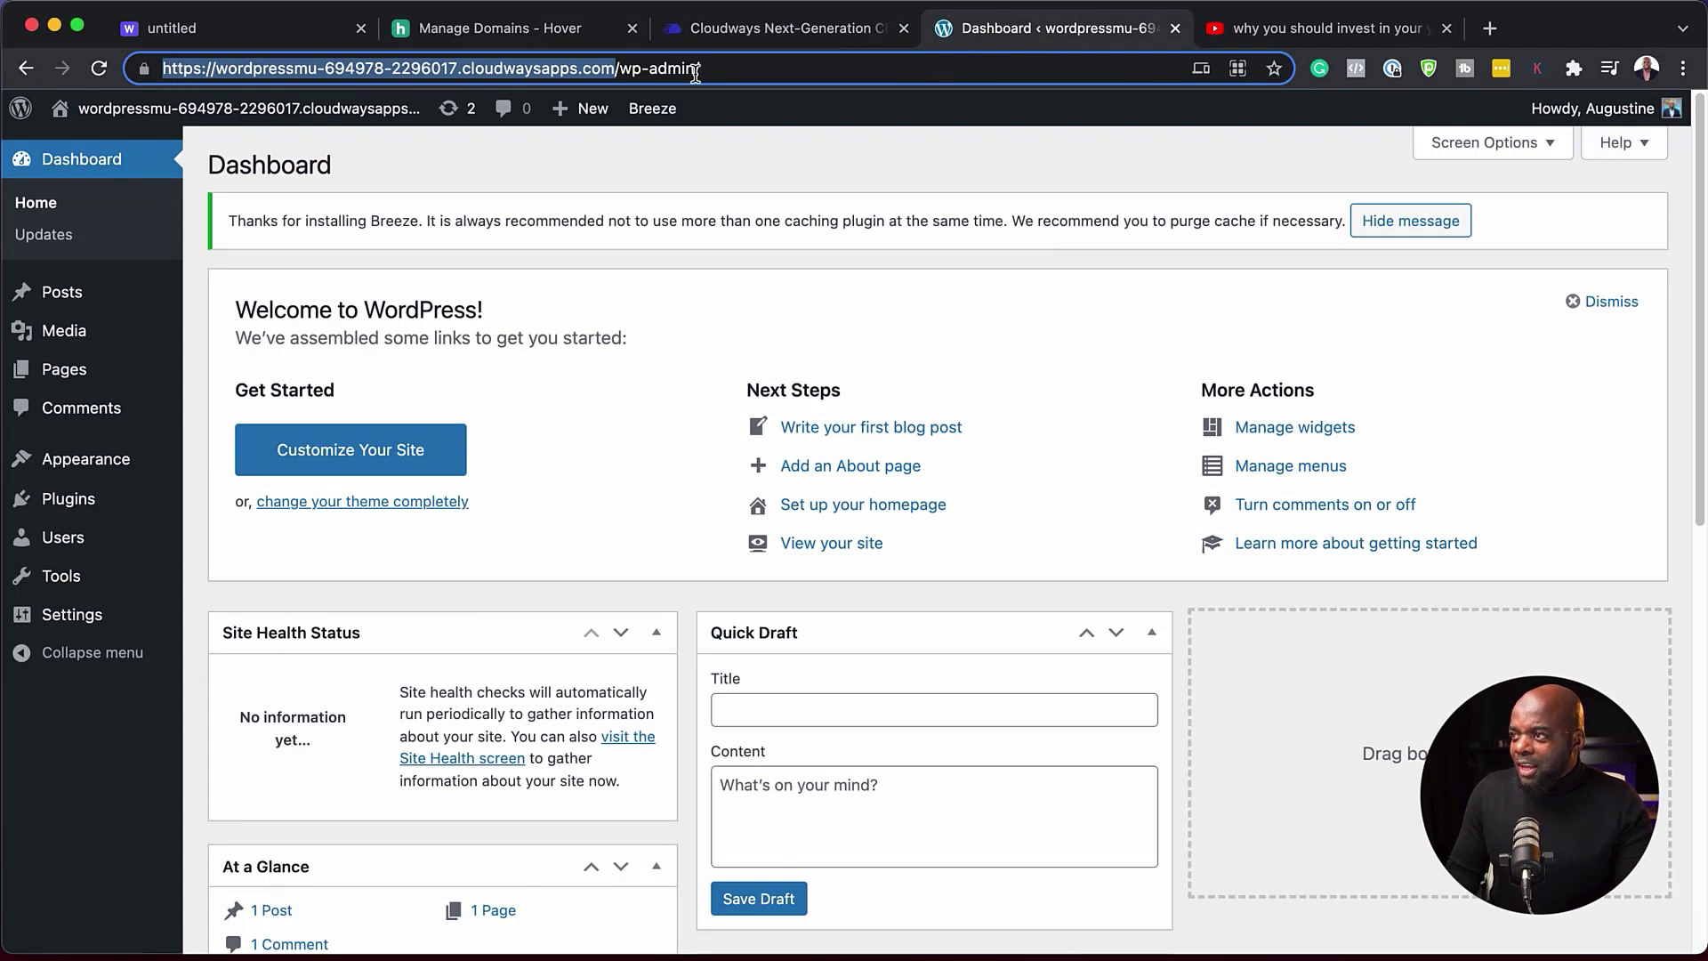
{"action": "mouse_move", "coordinate": [368, 91]}
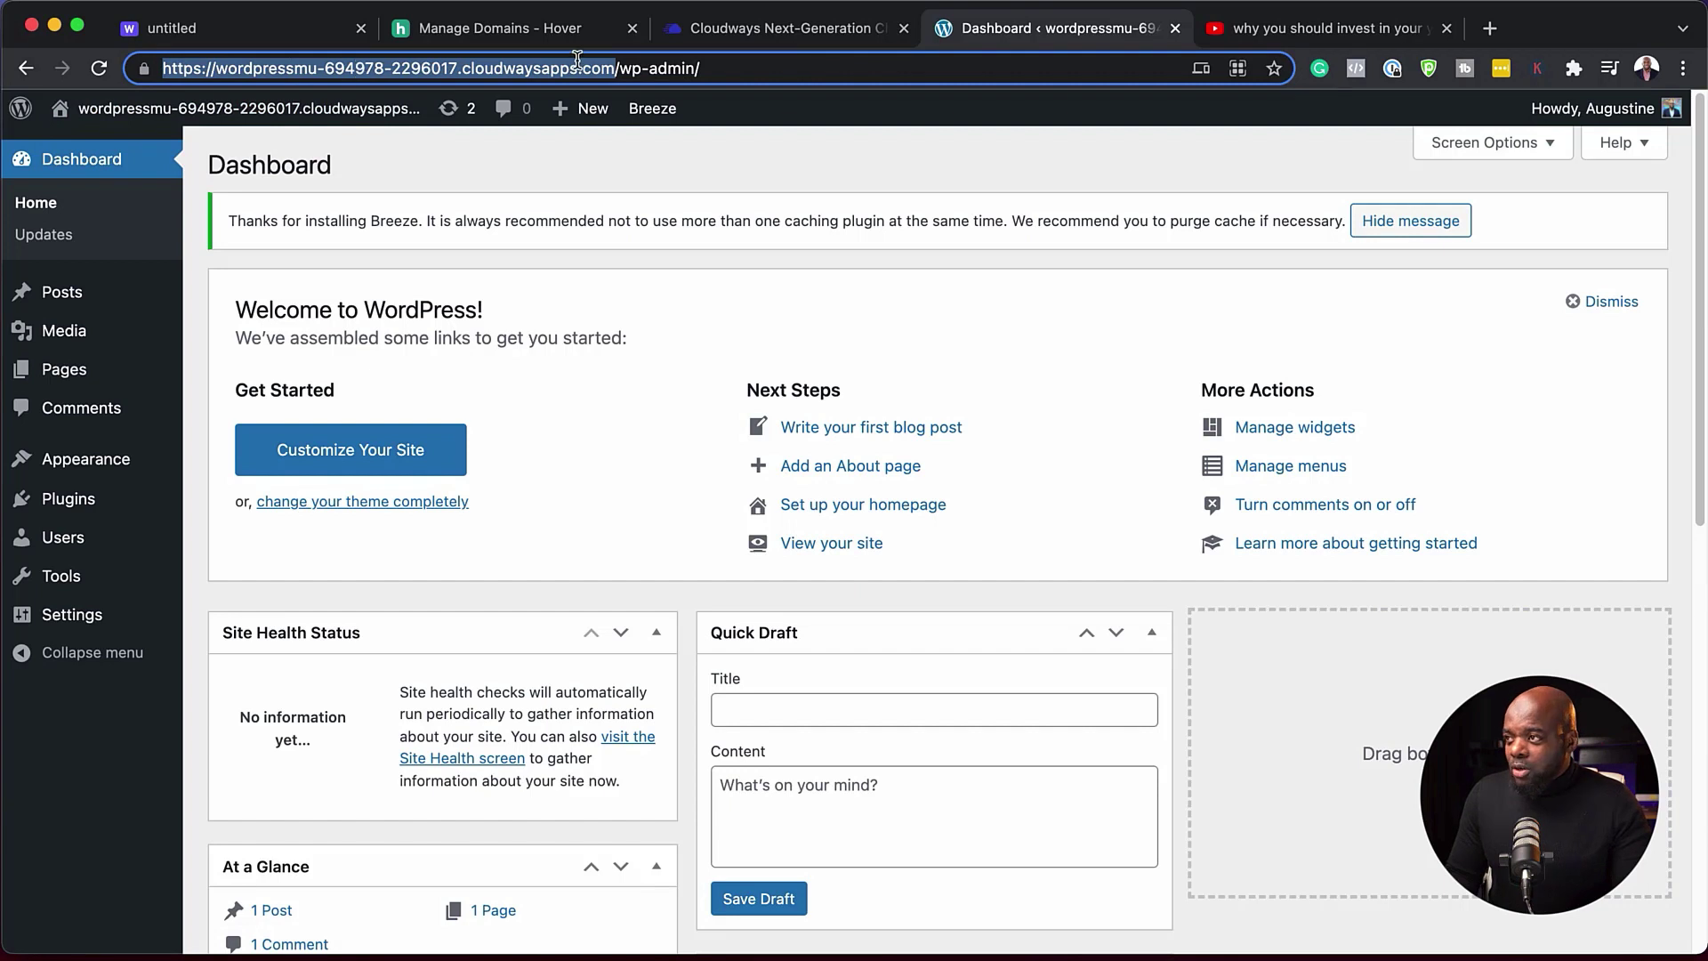
{"action": "left_click", "coordinate": [573, 36]}
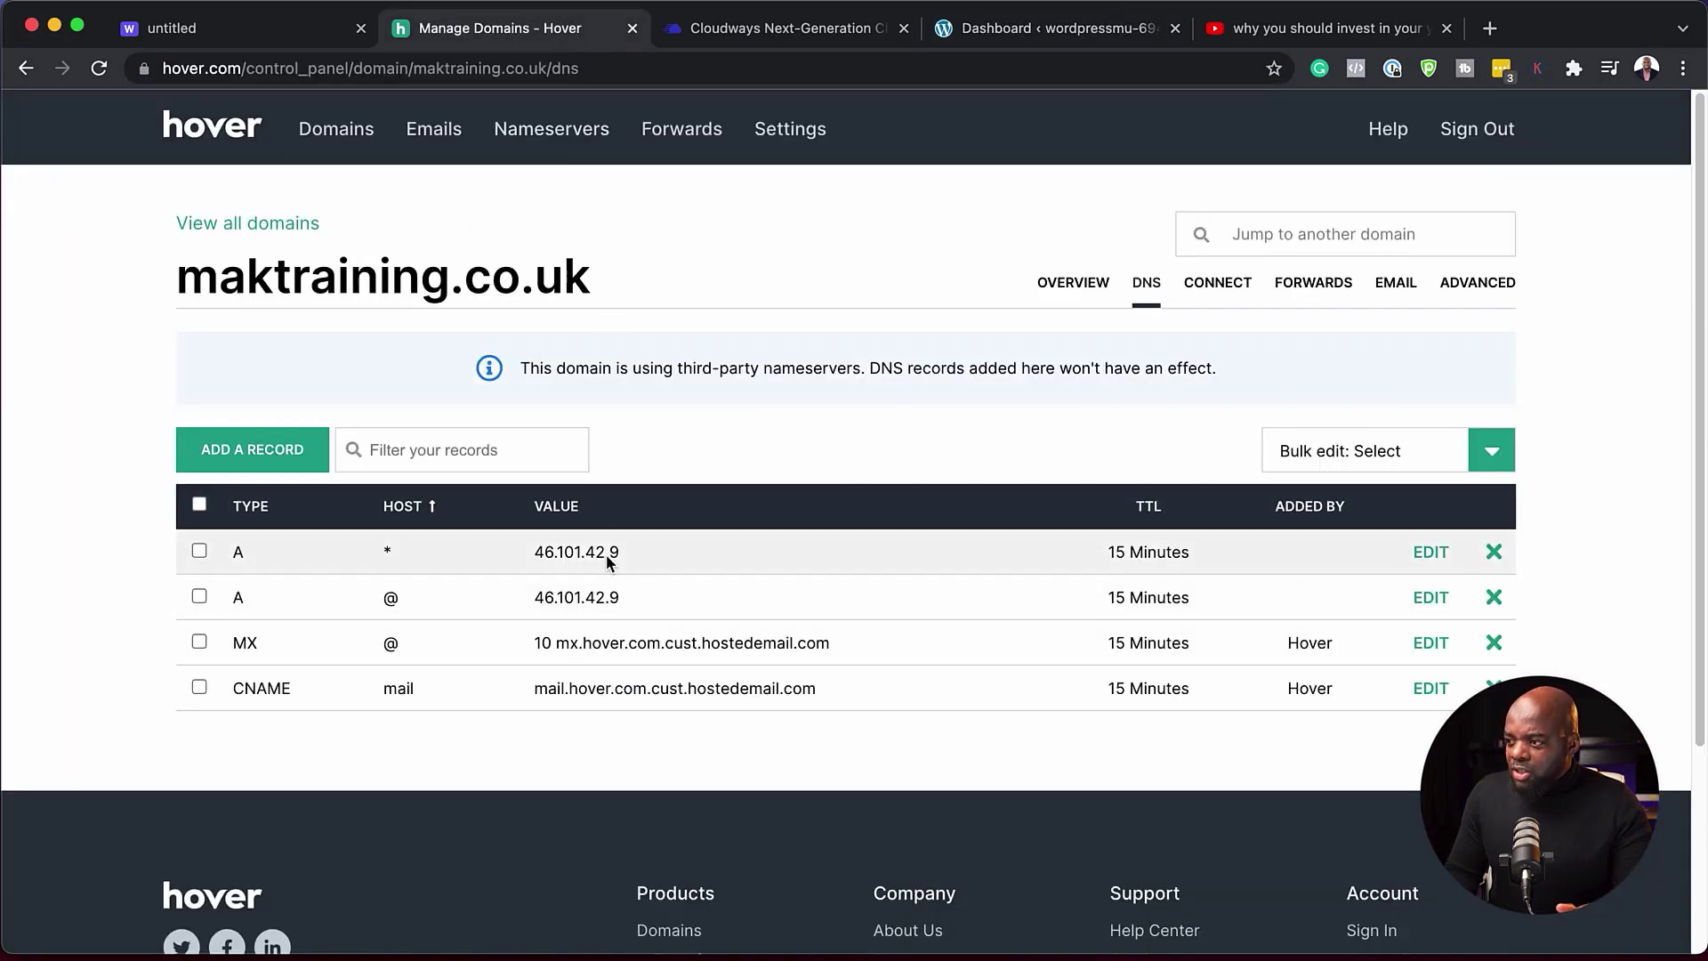
{"action": "left_click", "coordinate": [1002, 36]}
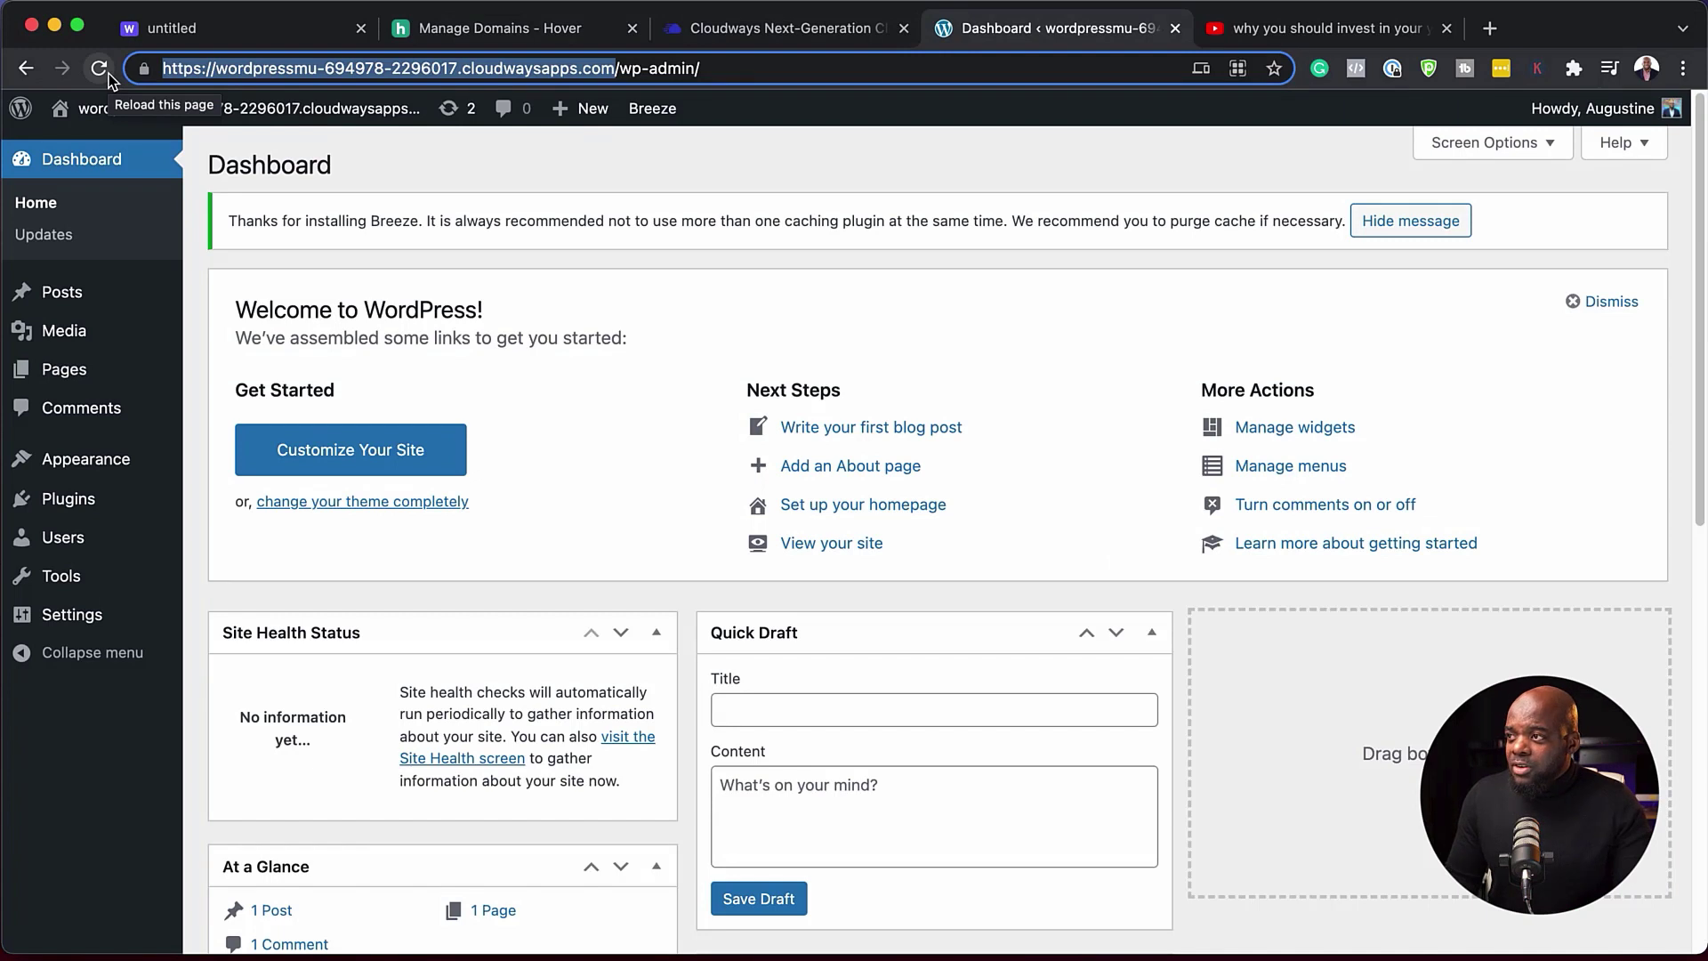
{"action": "left_click", "coordinate": [100, 68]}
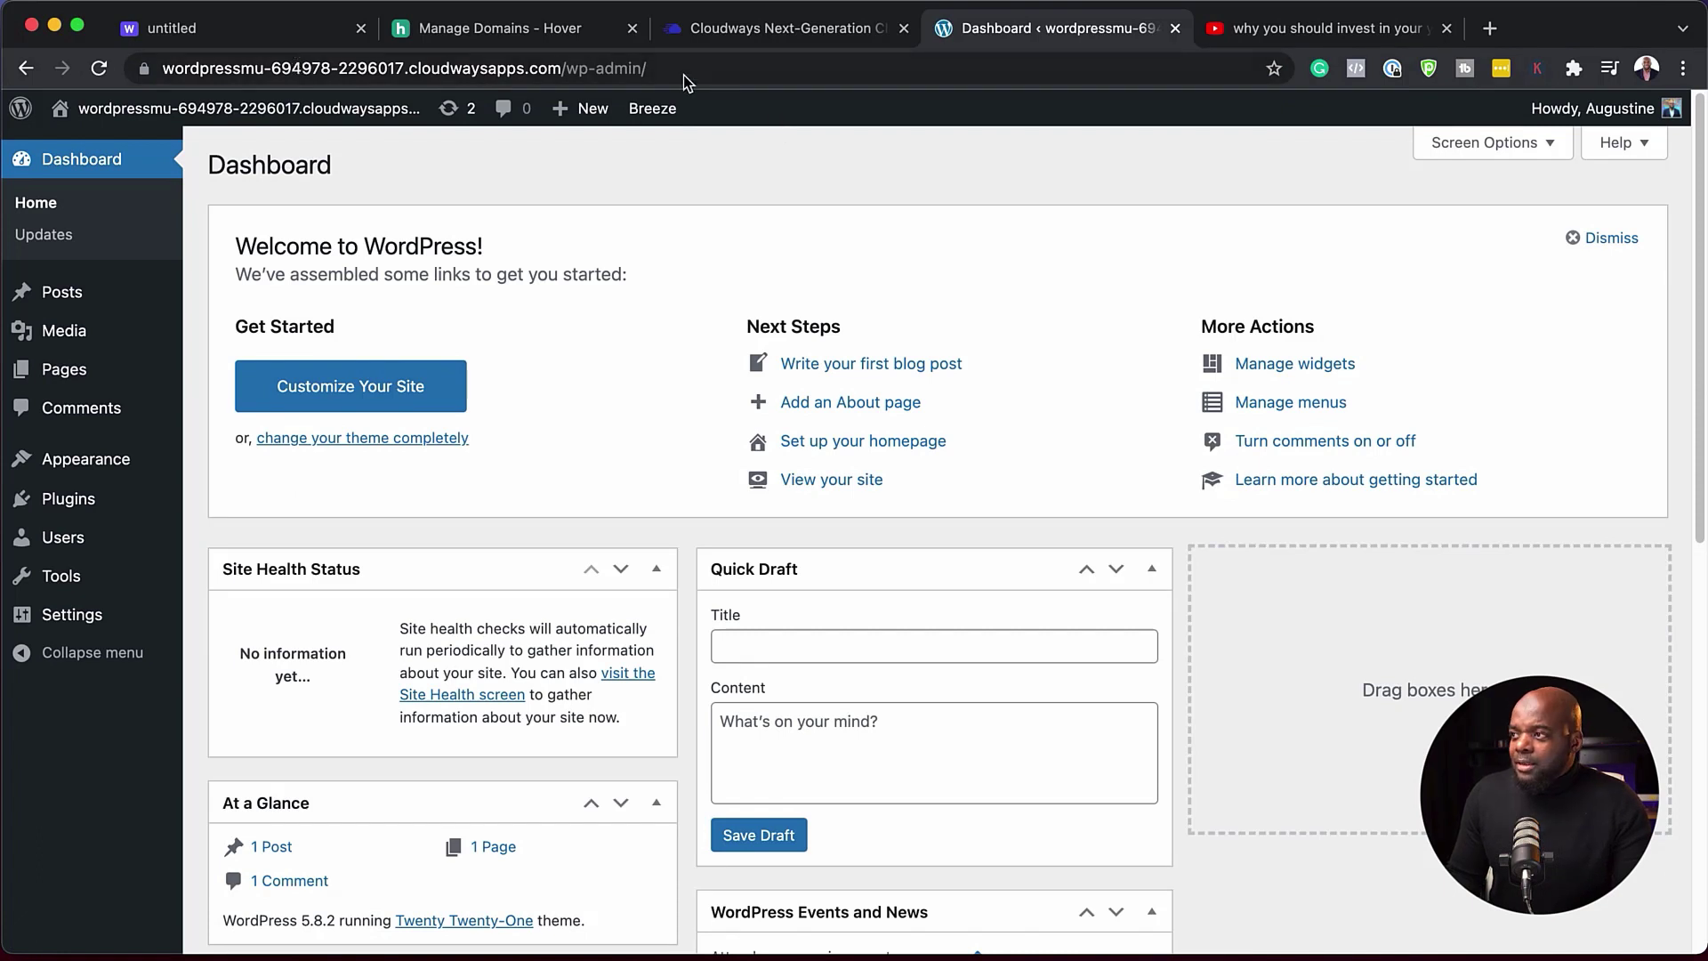
- Bring up the Whimsical board with the checklist ticked from SETUP to BACKUPS
{"action": "mouse_move", "coordinate": [153, 123]}
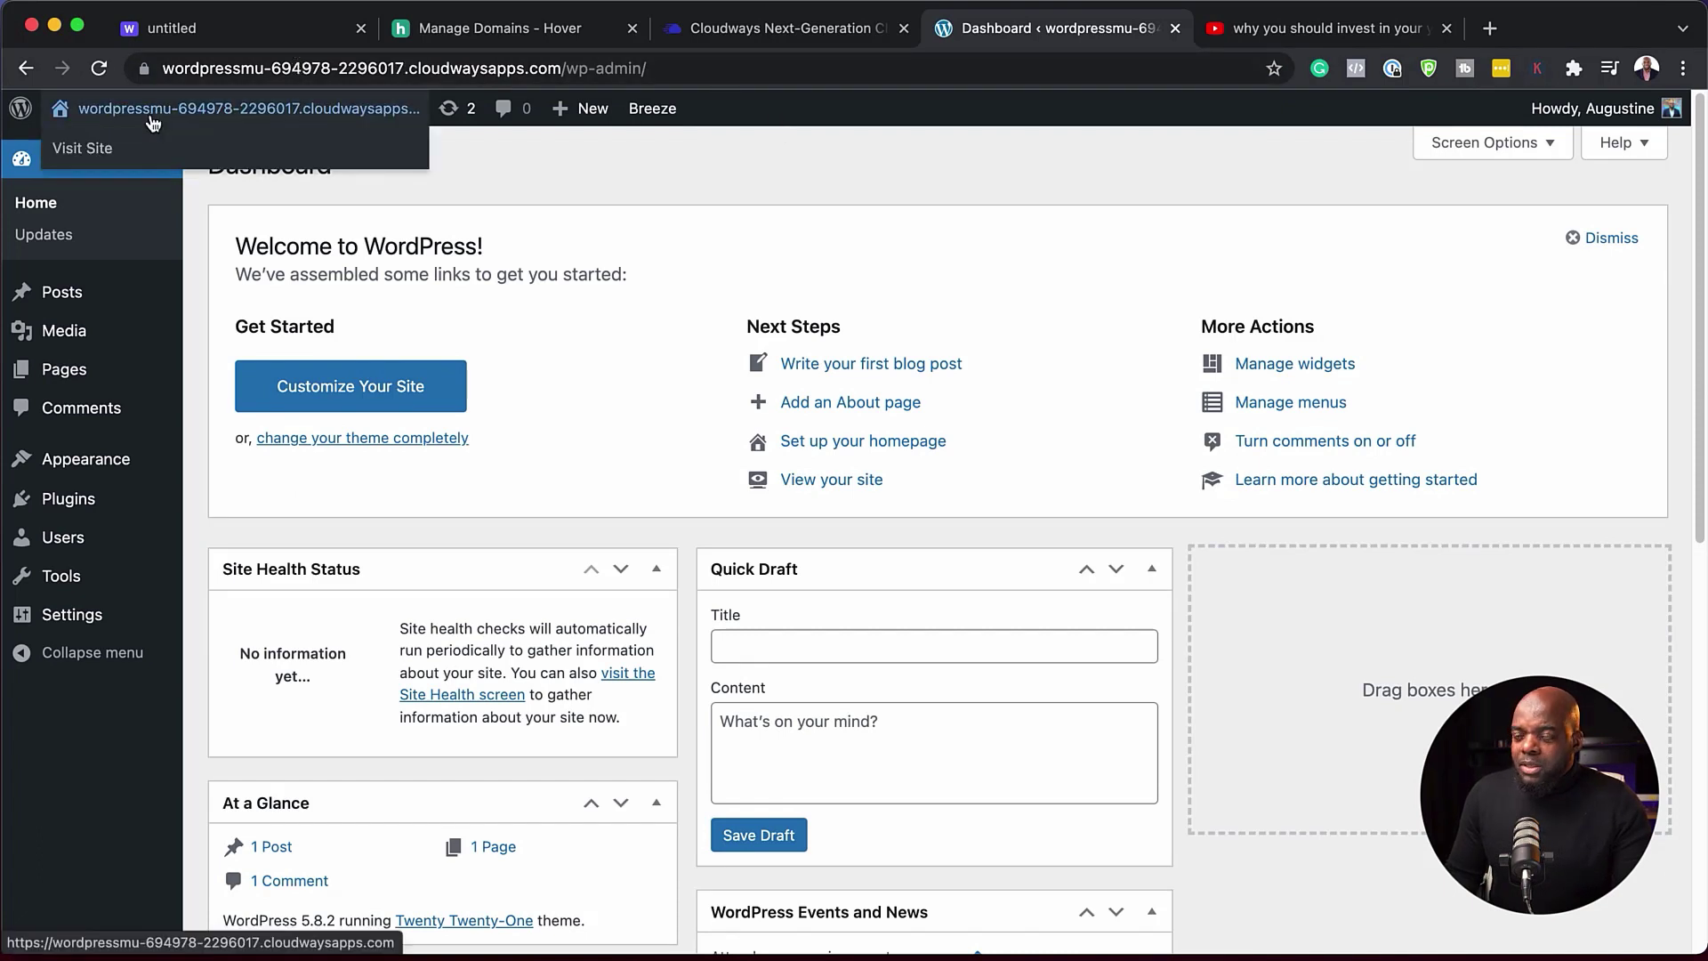